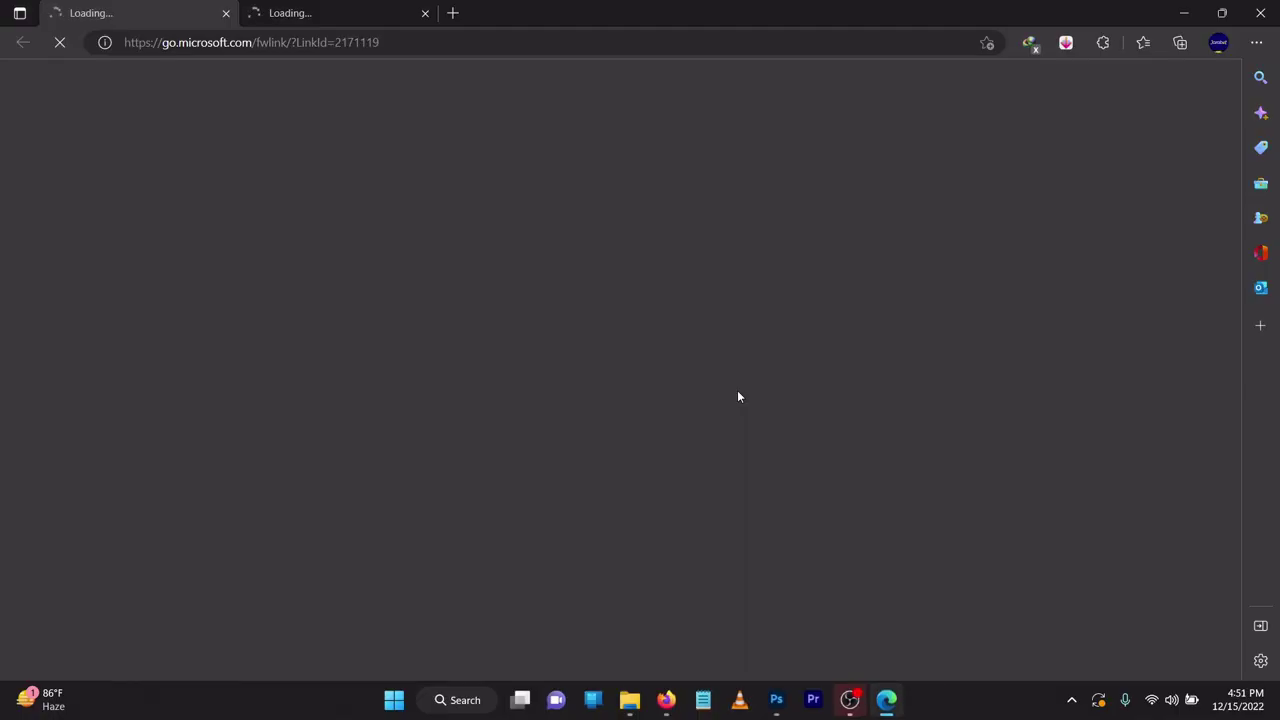
Close the browser and place background.png from the music party folder into the blank Untitled-1 document in Photoshop
click(1260, 13)
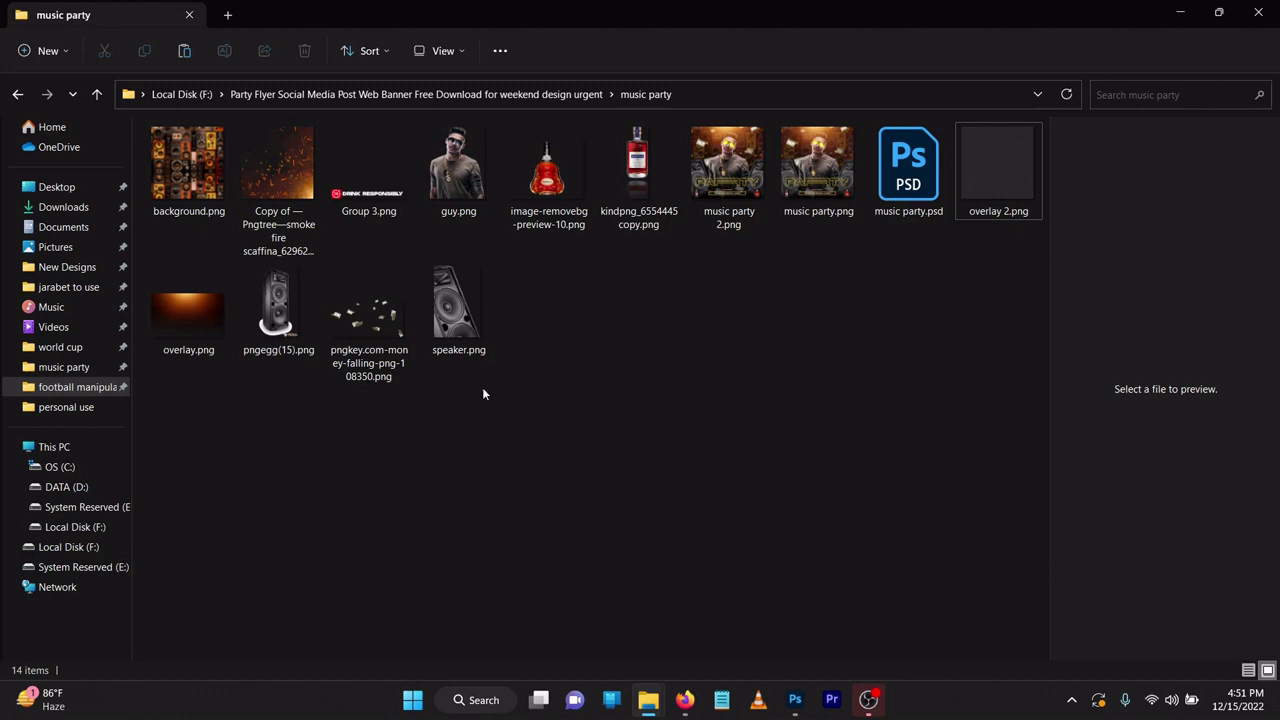
click(209, 207)
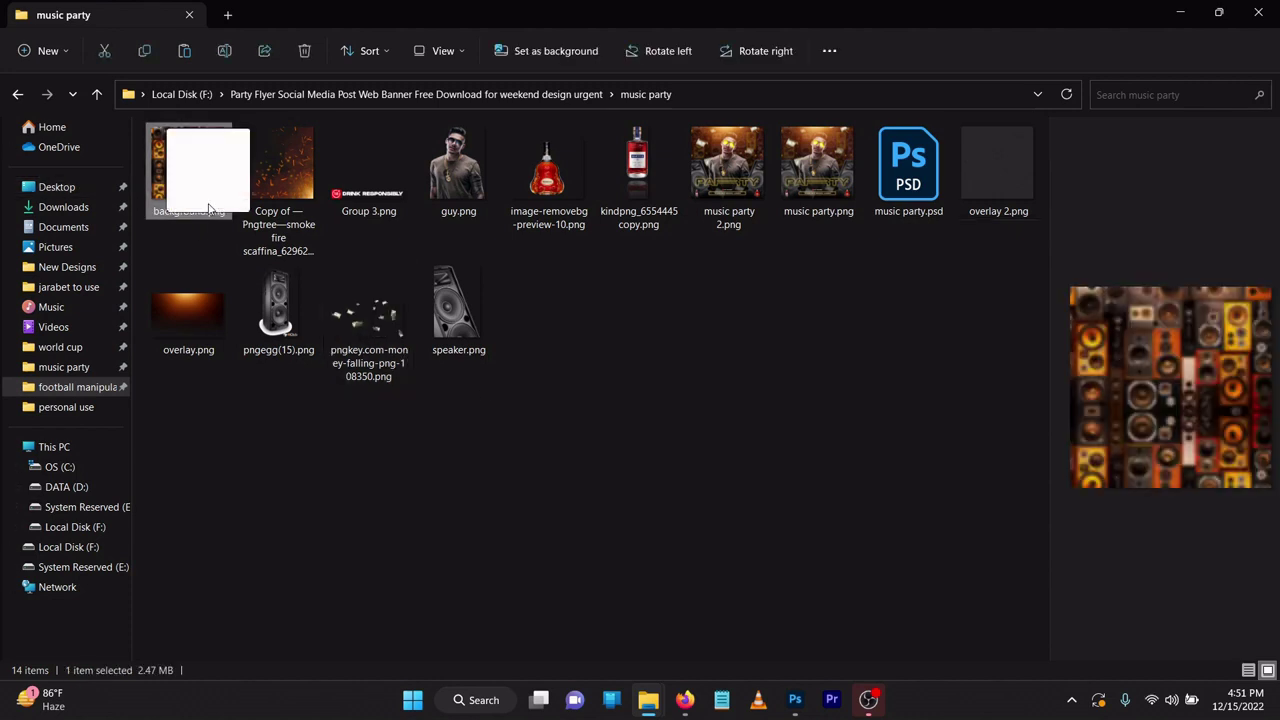
click(795, 700)
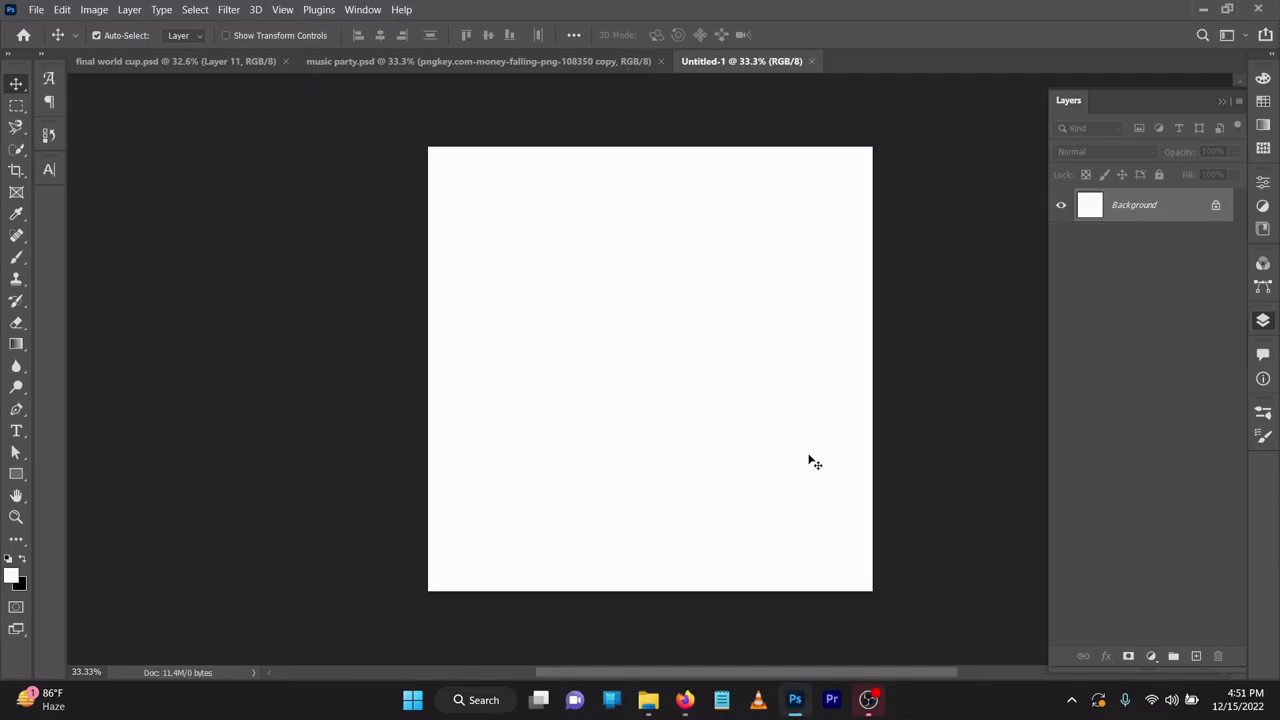
mouse_move(648, 700)
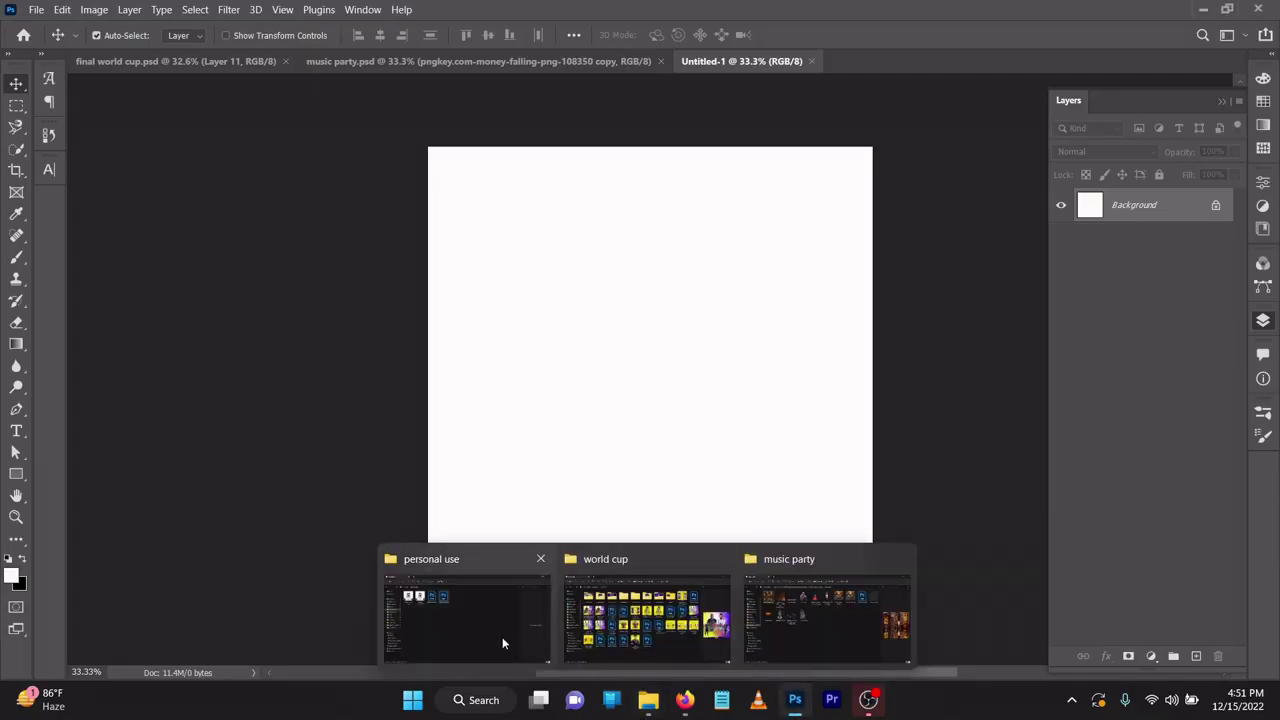
click(842, 618)
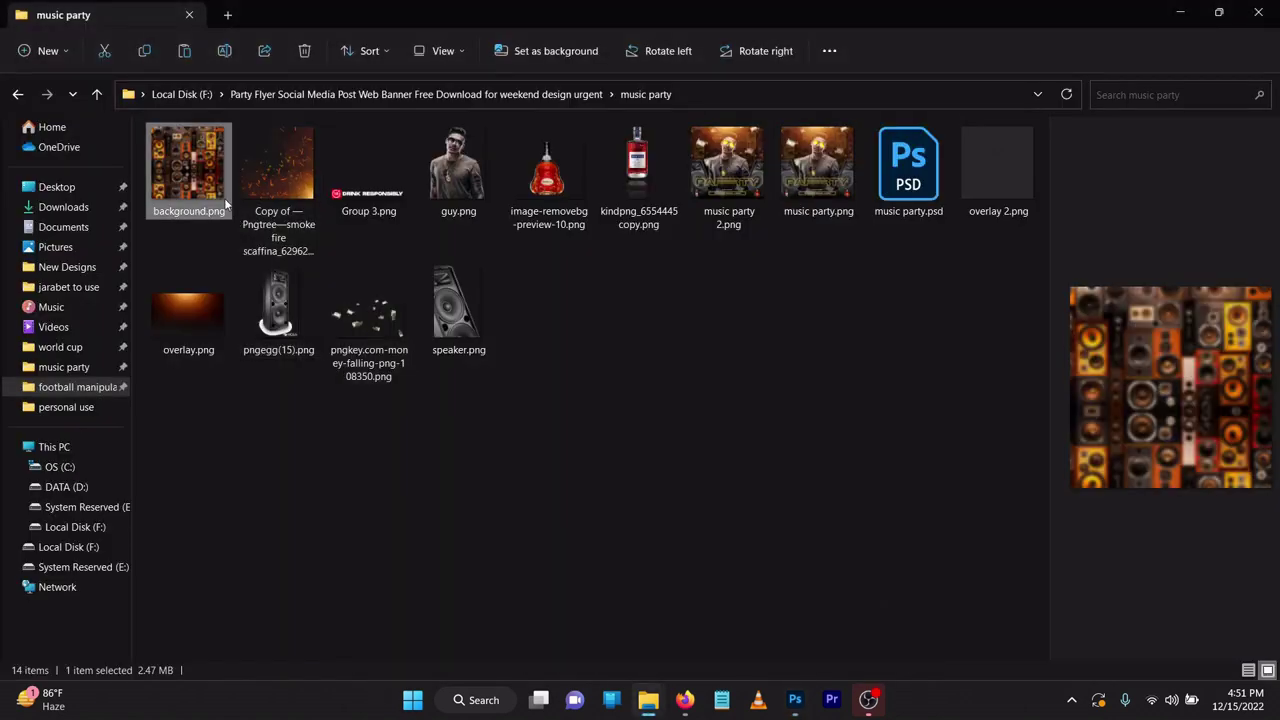
drag(198, 184, 718, 438)
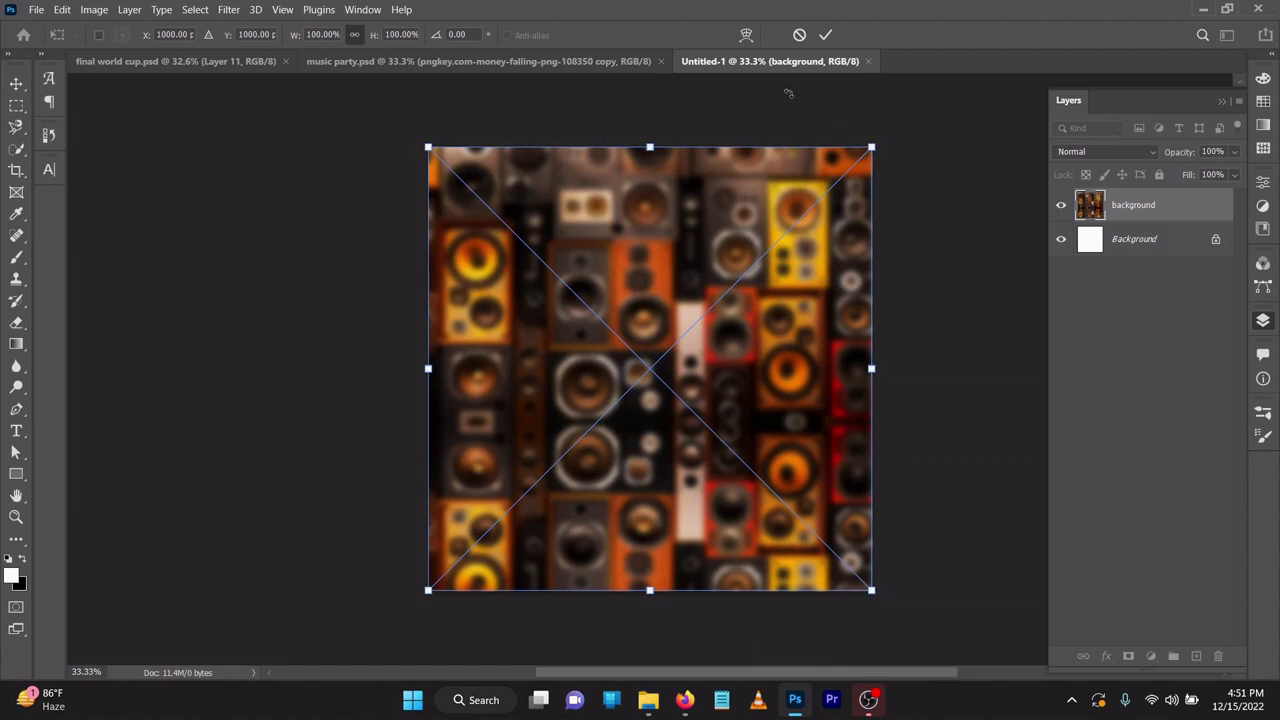
click(821, 38)
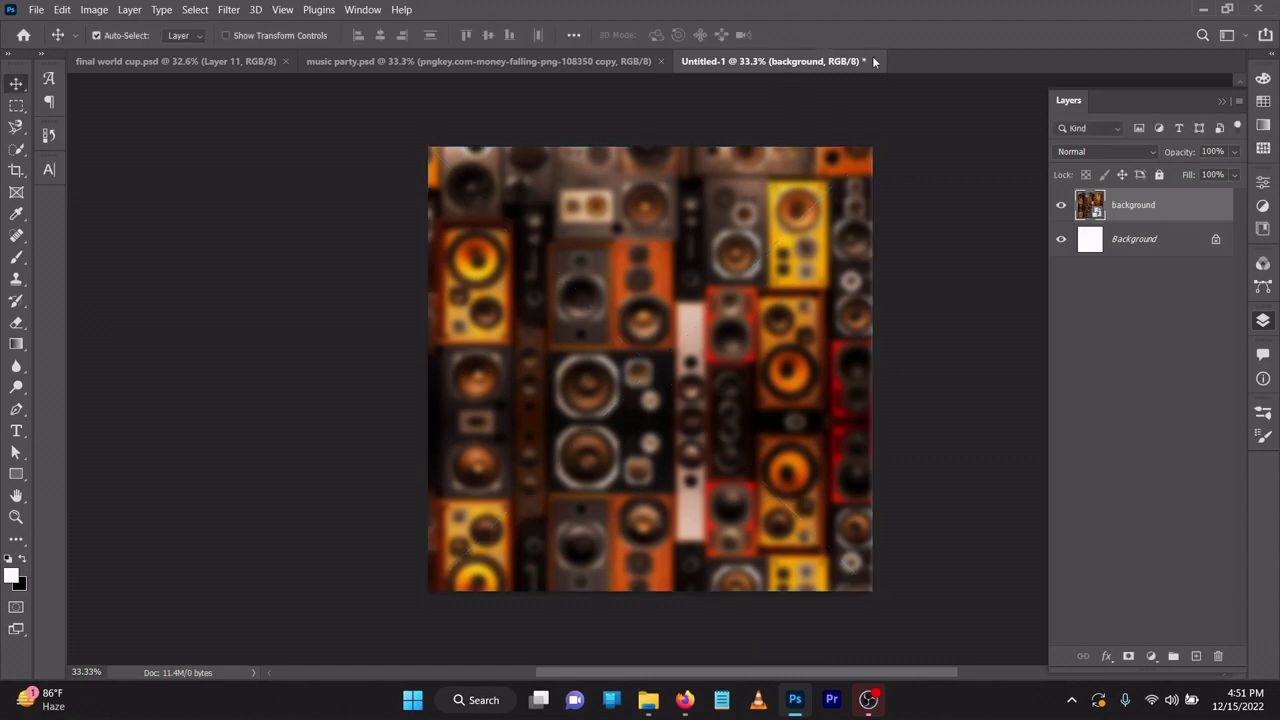
Add a near-black #020202 Solid Color fill layer above the background image and set its fill to 62%
click(1197, 656)
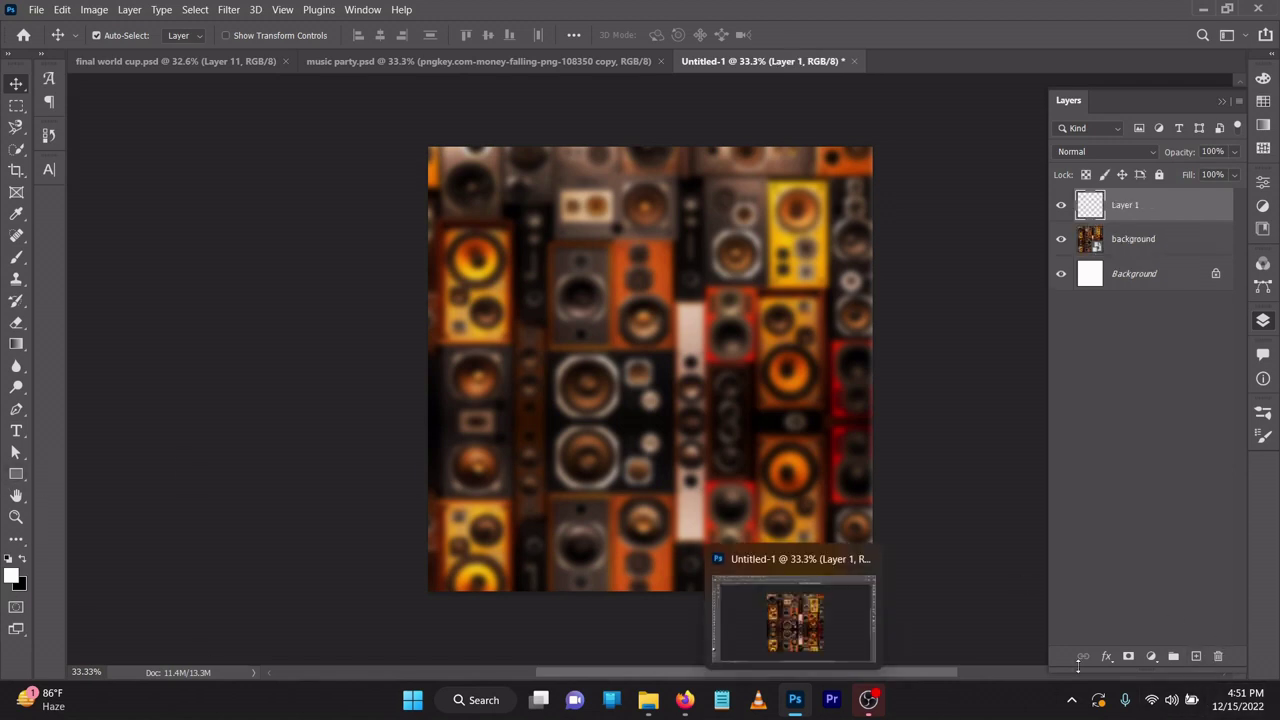
click(1151, 656)
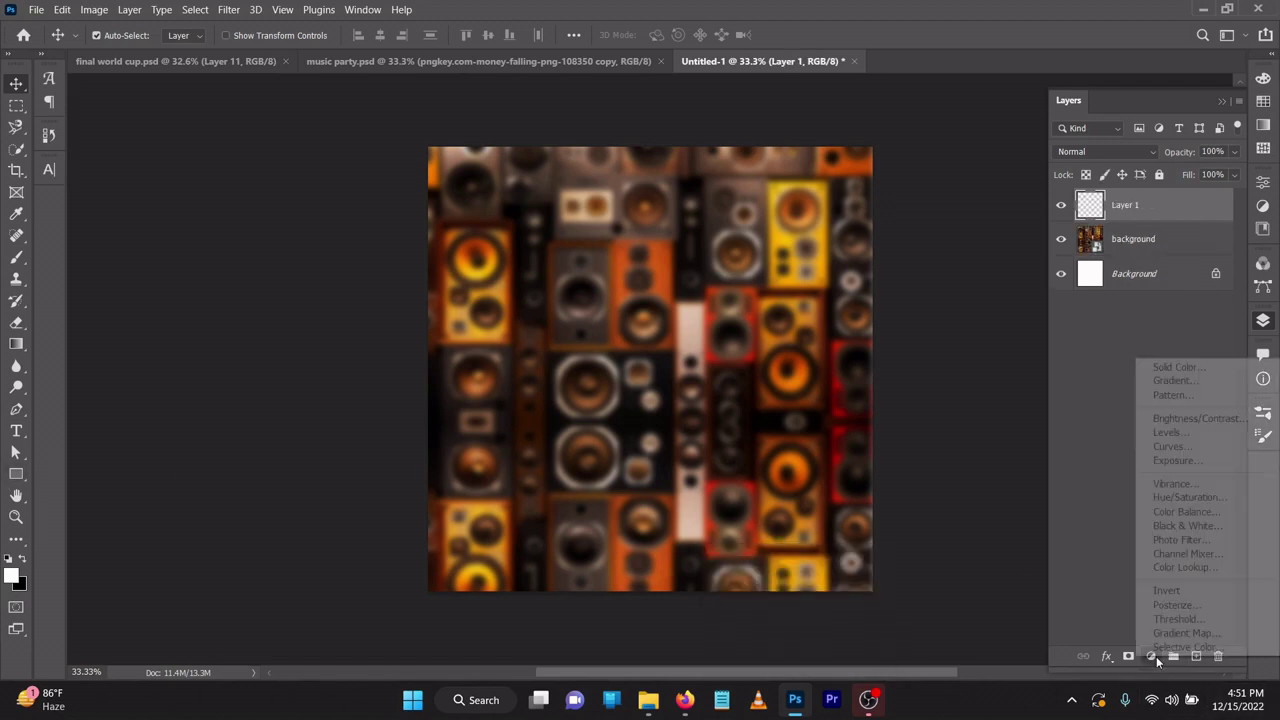
click(1165, 368)
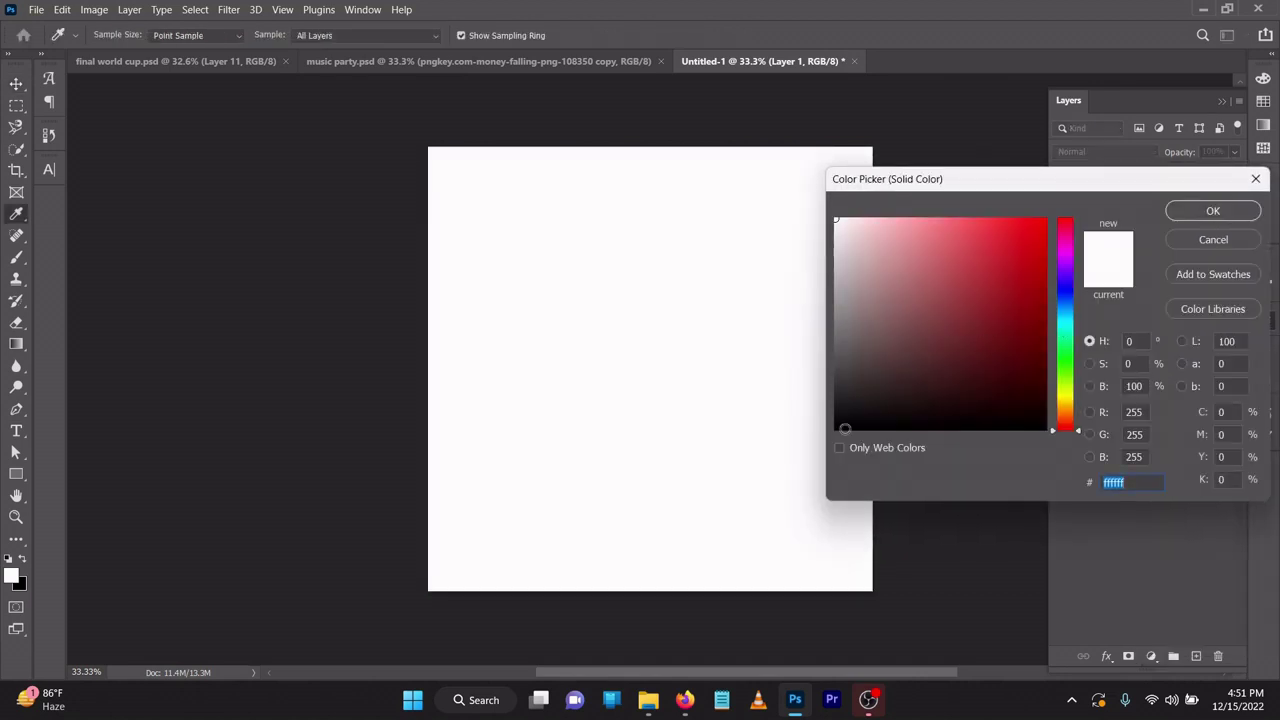
click(836, 428)
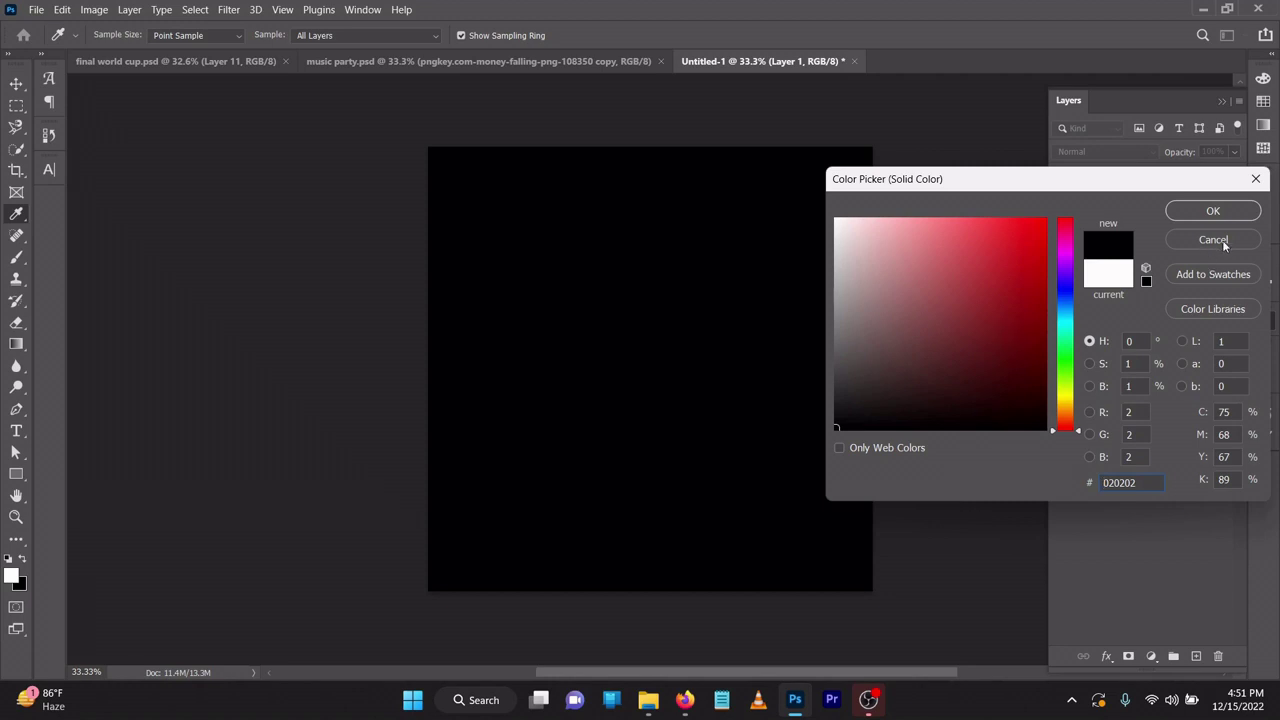
click(1212, 211)
key(v)
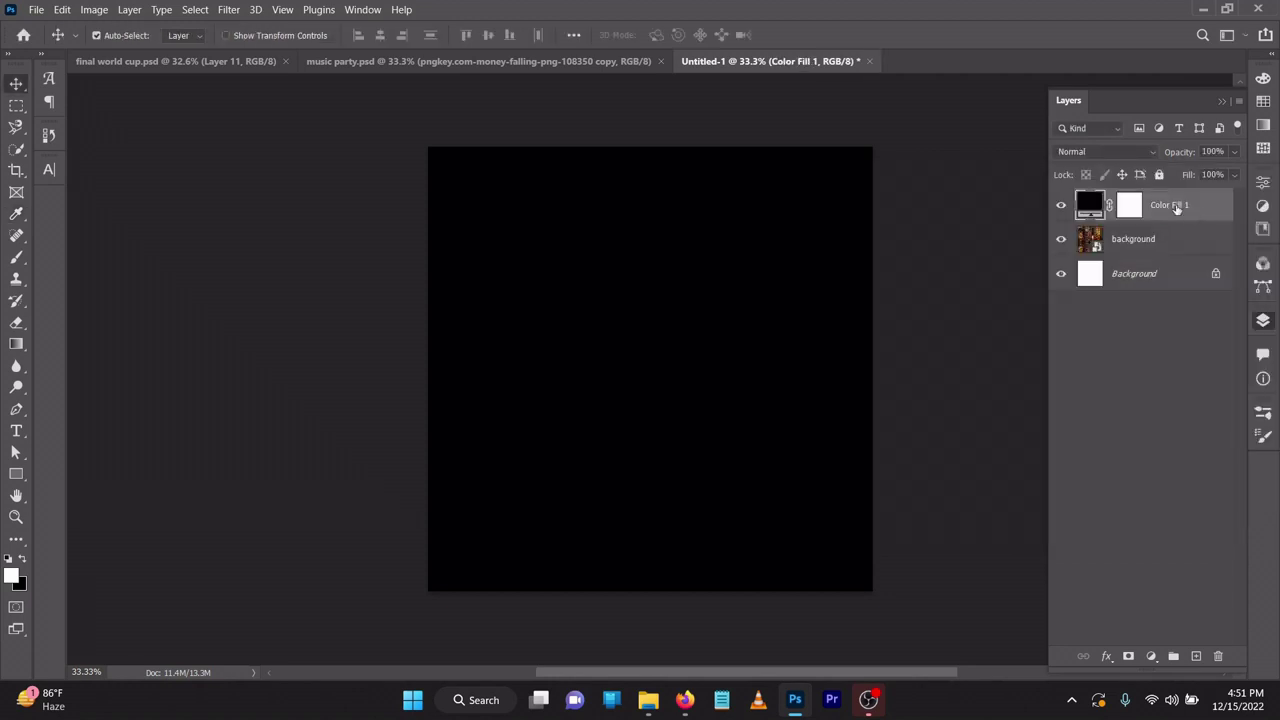
drag(1188, 178, 1156, 190)
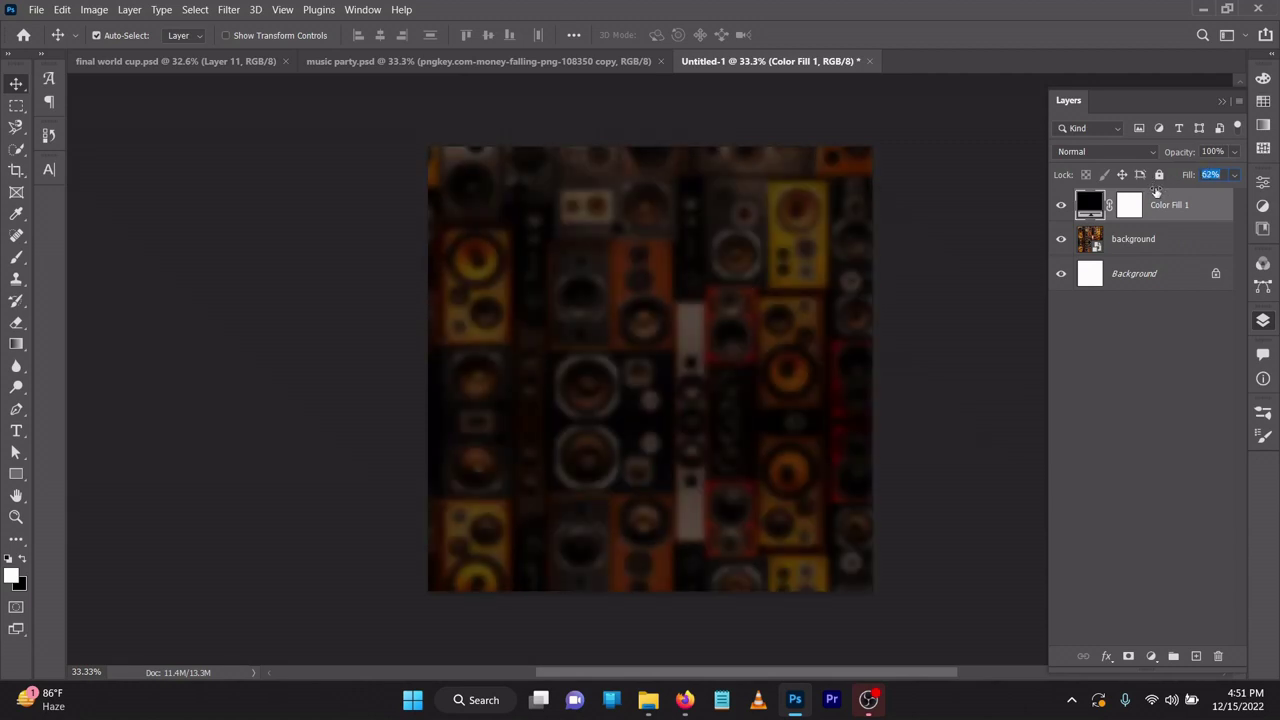
key(Return)
Add a Curves adjustment above the colour fill and pull the RGB curve's midpoint slightly down to darken the image
click(1265, 205)
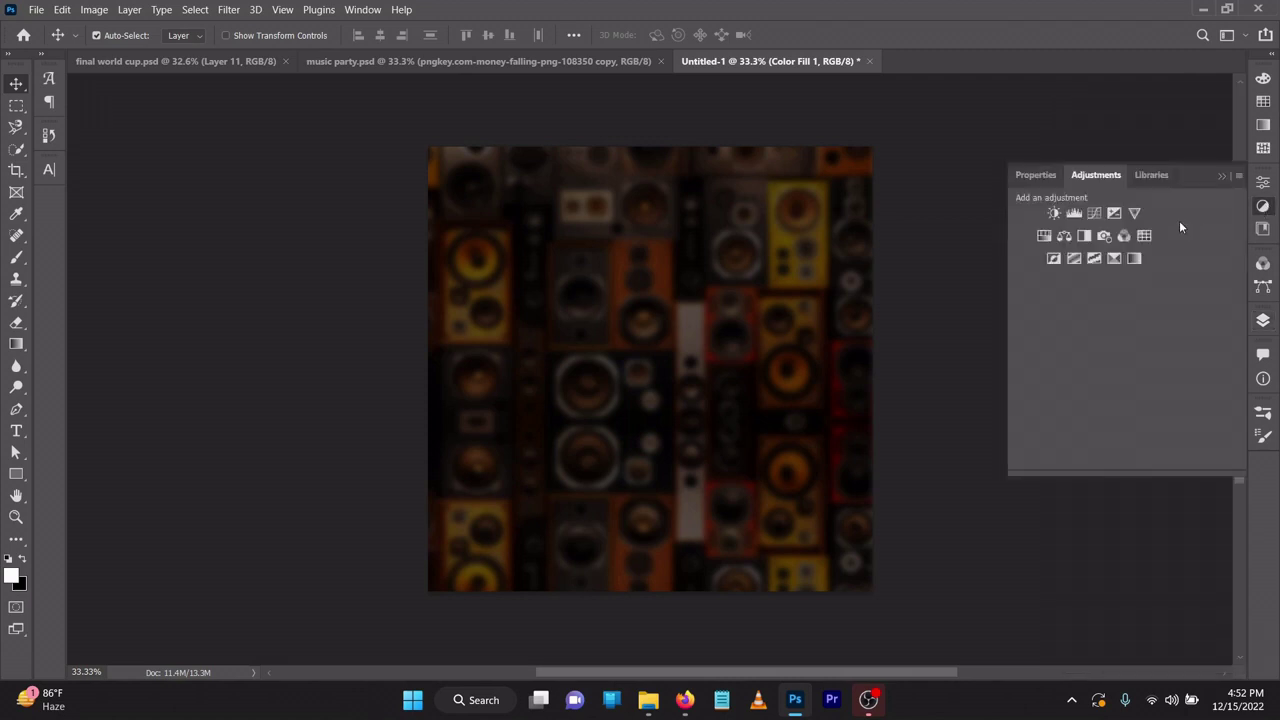
click(1090, 210)
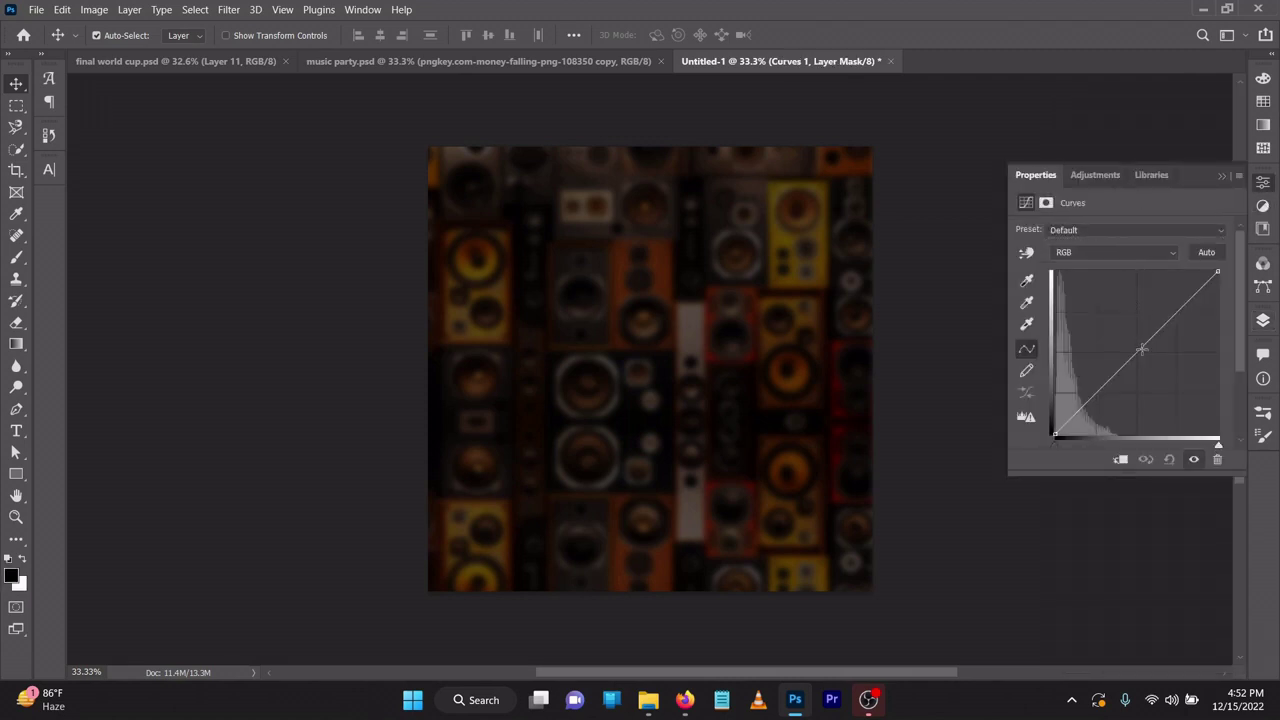
click(1142, 350)
drag(1142, 350, 1150, 353)
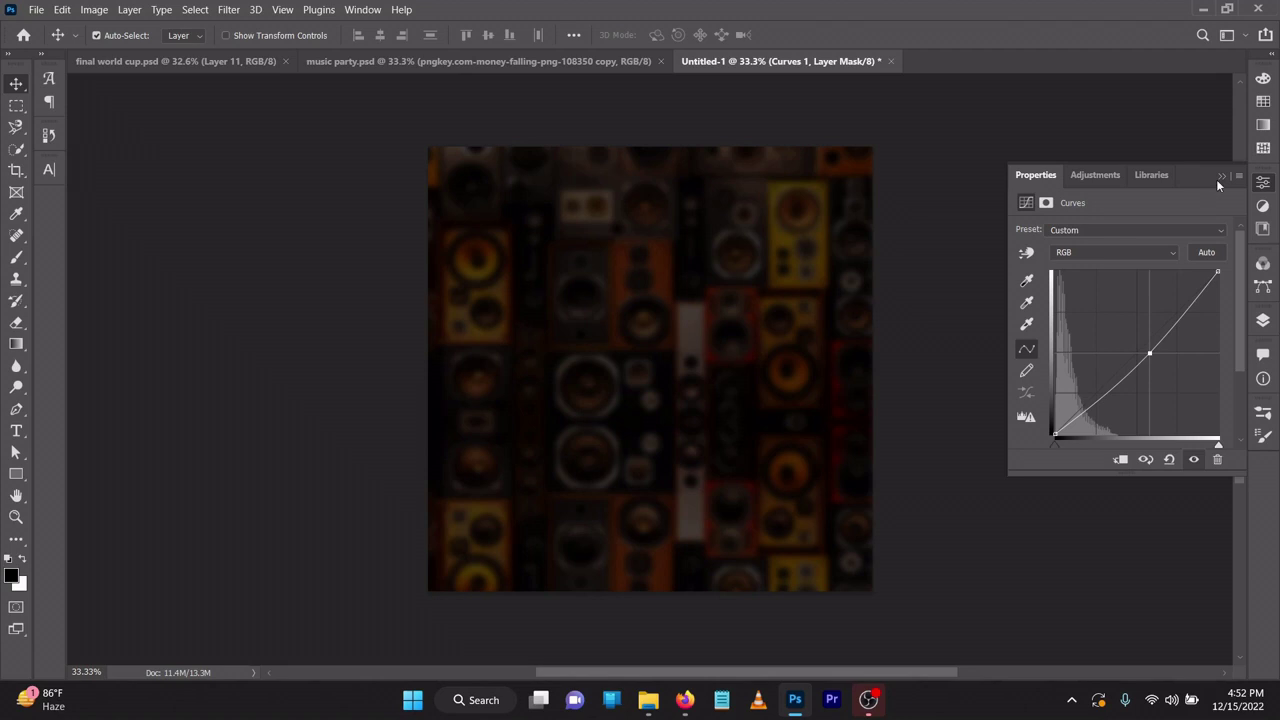
click(1218, 178)
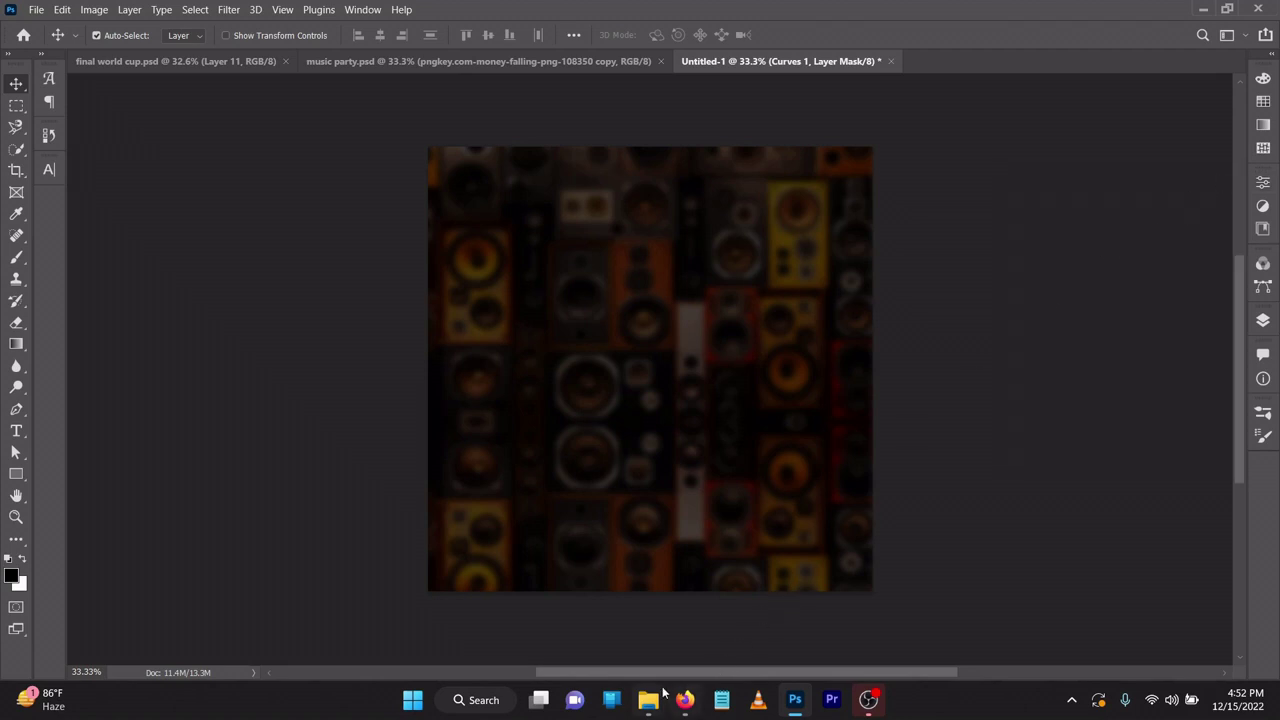
Place overlay 2.png from the music party folder over the whole canvas at its original size
mouse_move(648, 700)
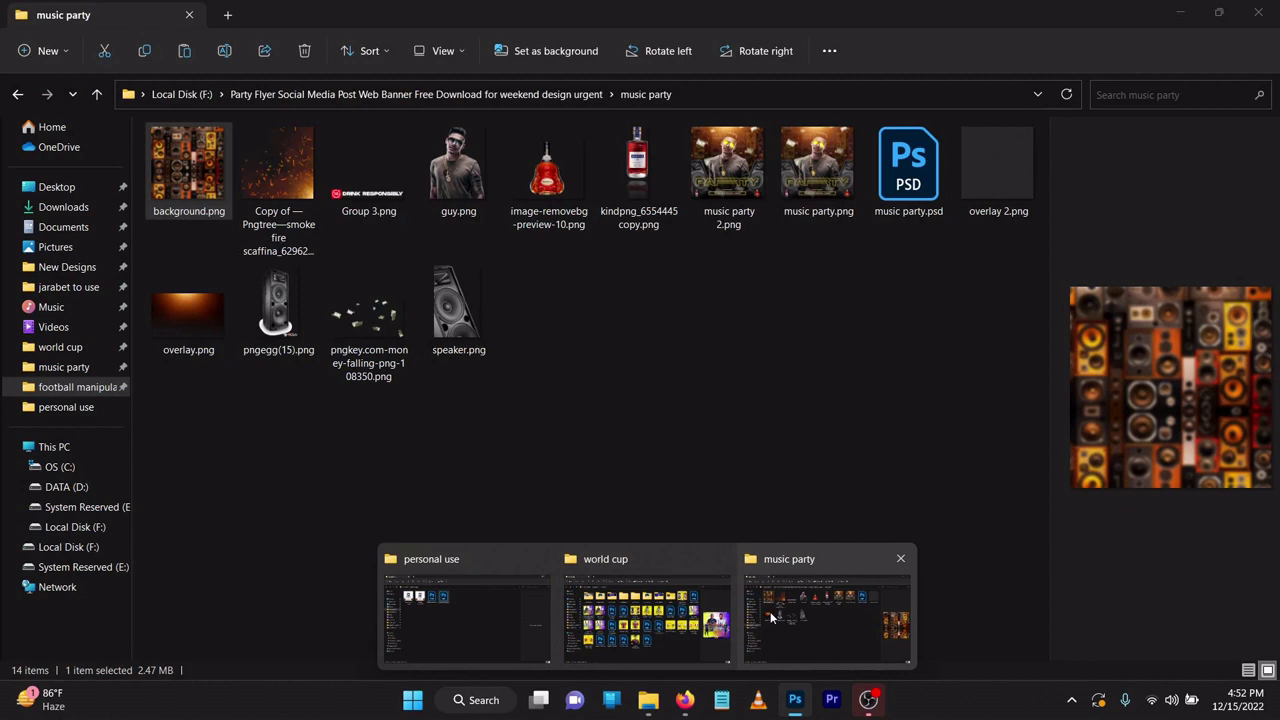
click(771, 617)
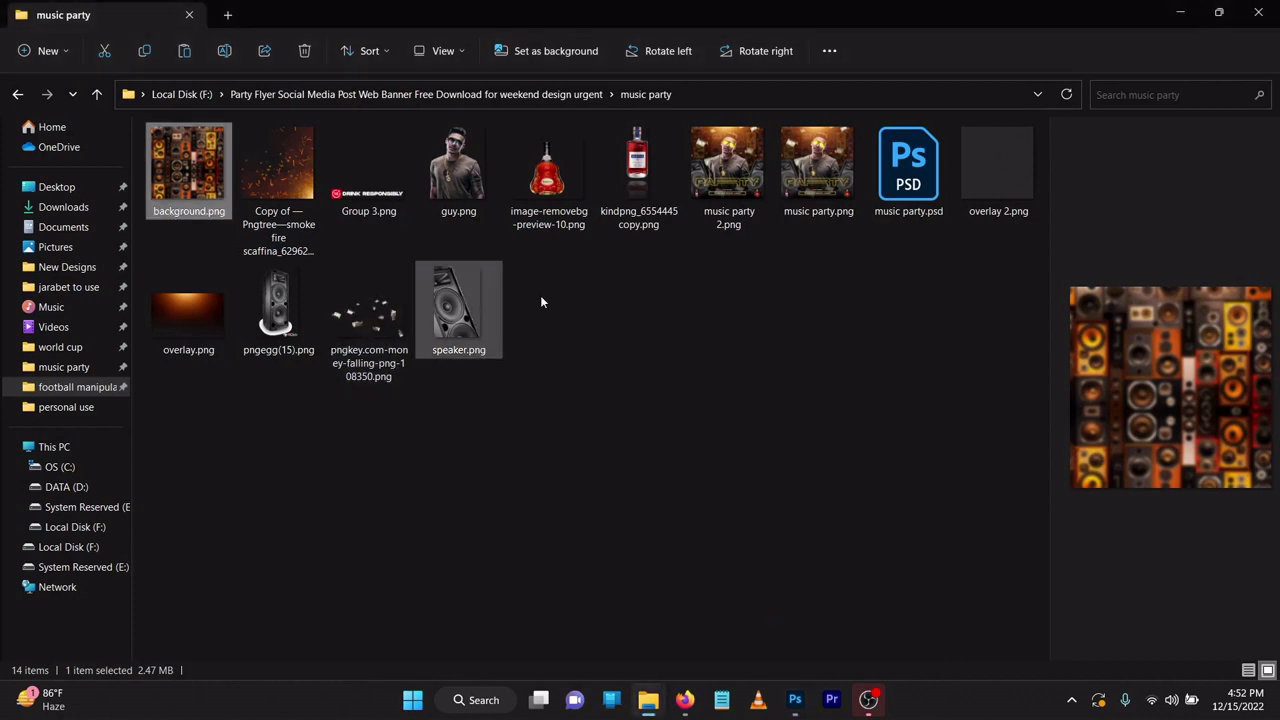
click(990, 190)
drag(983, 224, 682, 352)
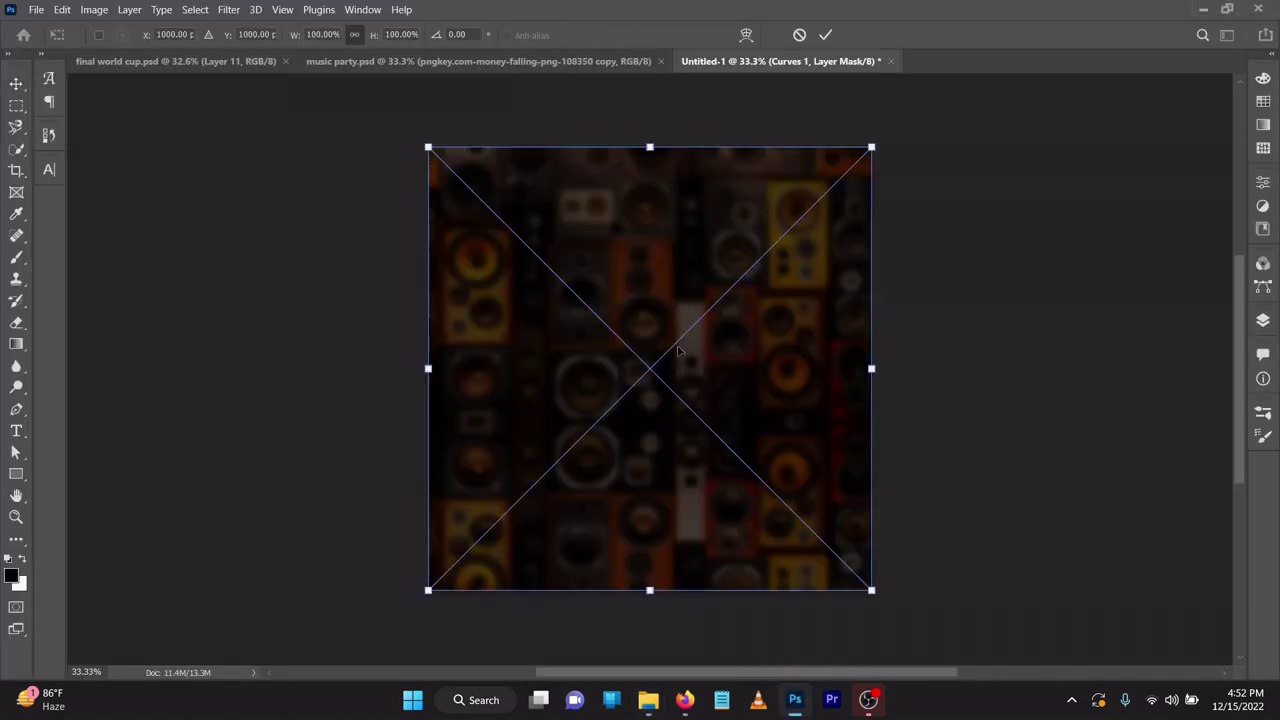
click(825, 36)
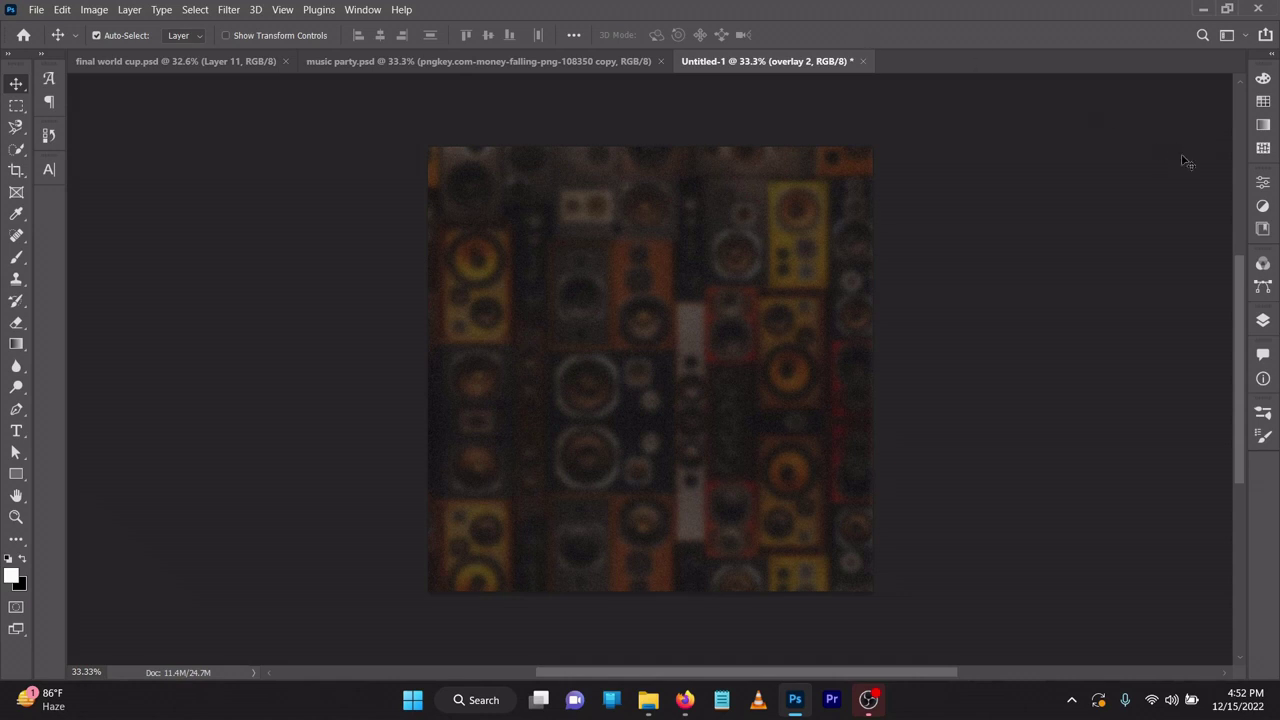
Set the overlay 2 layer to Hard Light blending with 78% opacity and about 56% fill
click(1262, 320)
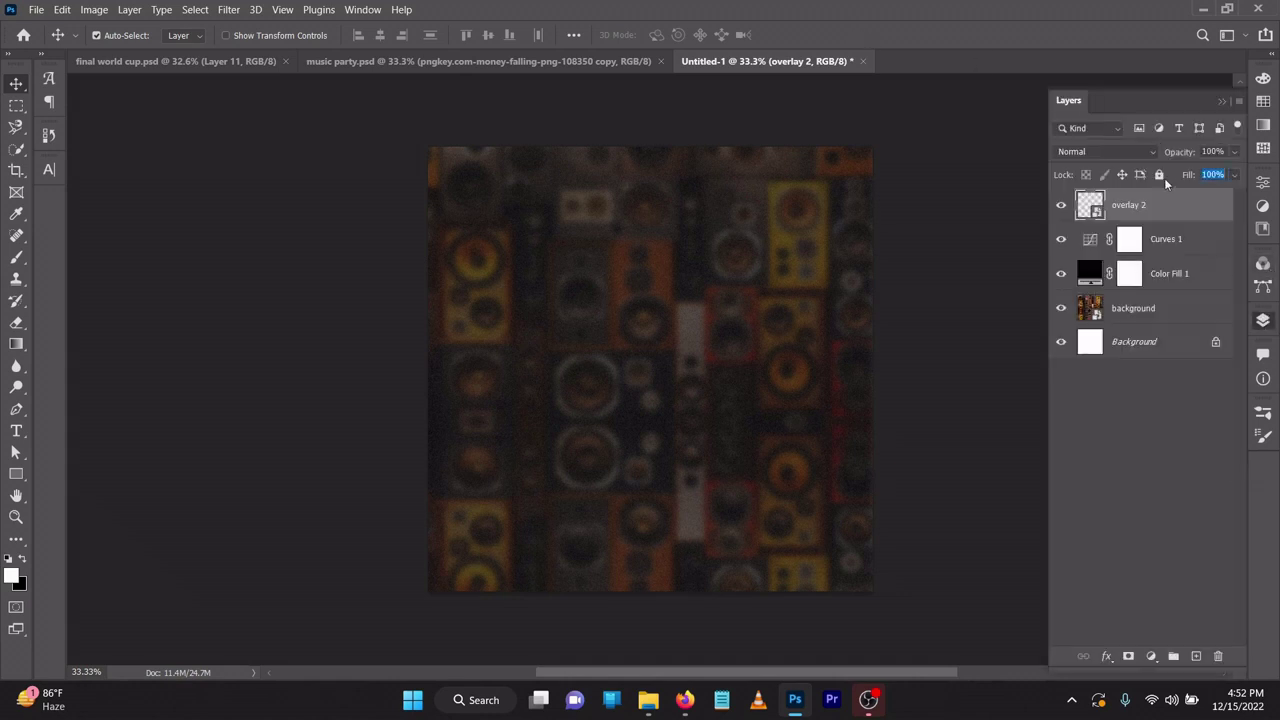
click(1128, 153)
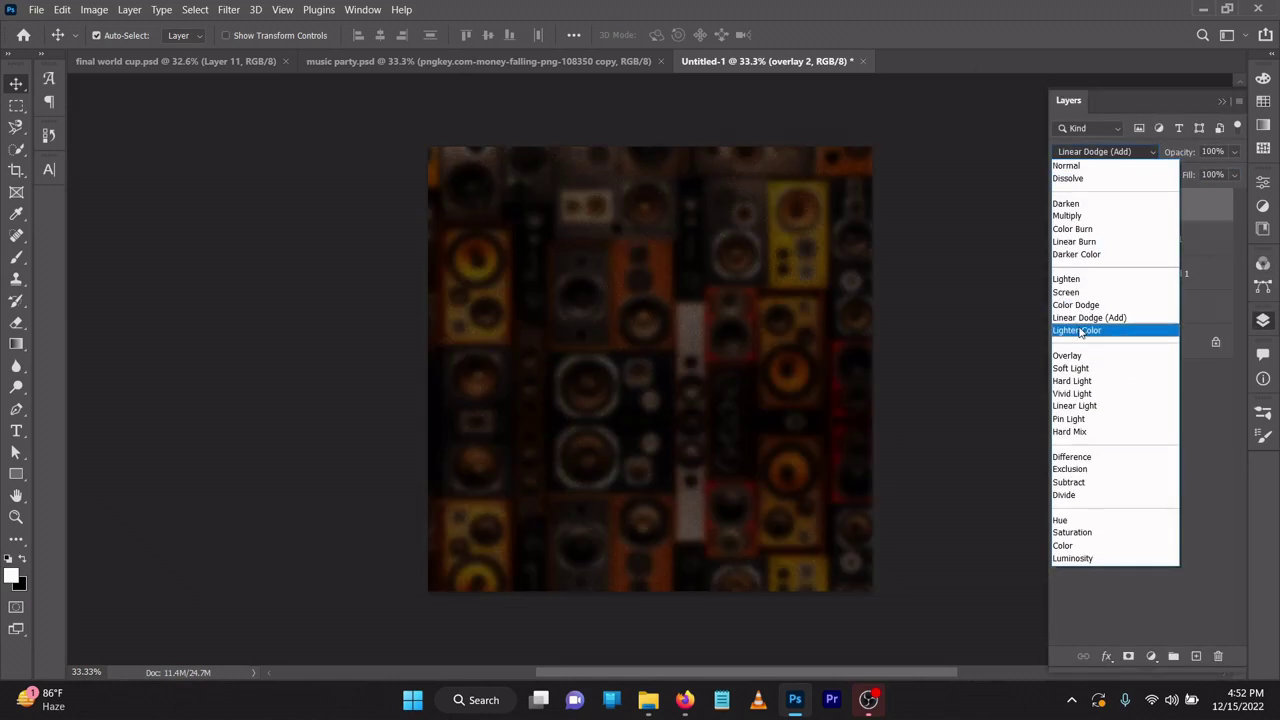
click(1072, 381)
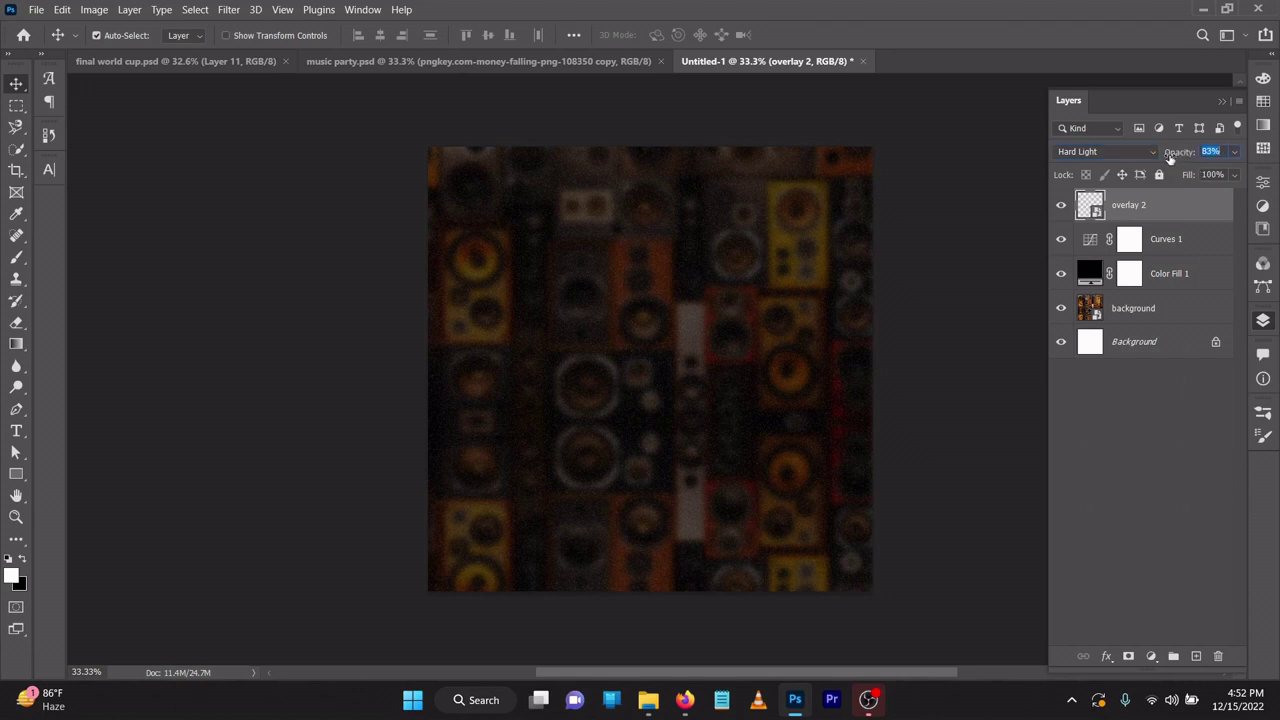
text(78)
key(Return)
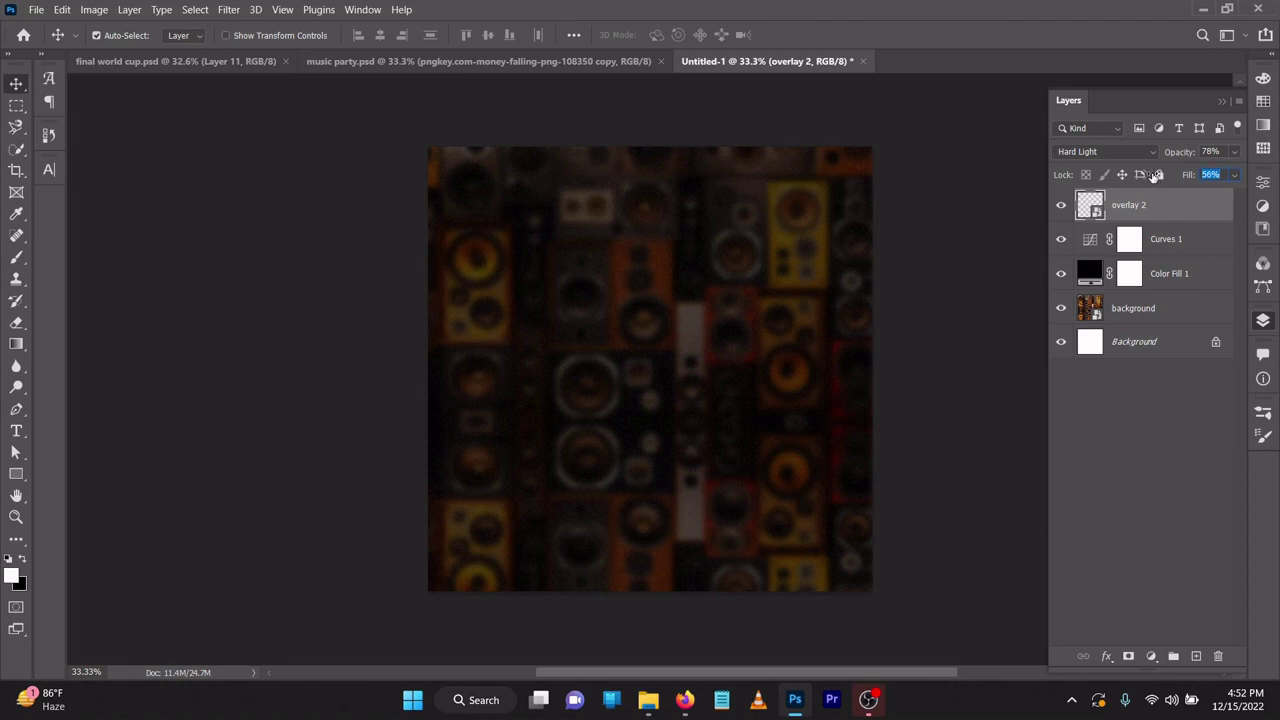
drag(1155, 175, 1152, 178)
Place speaker.png from the music party folder in the canvas's lower-left corner, scaled to about 107%
mouse_move(665, 700)
click(822, 610)
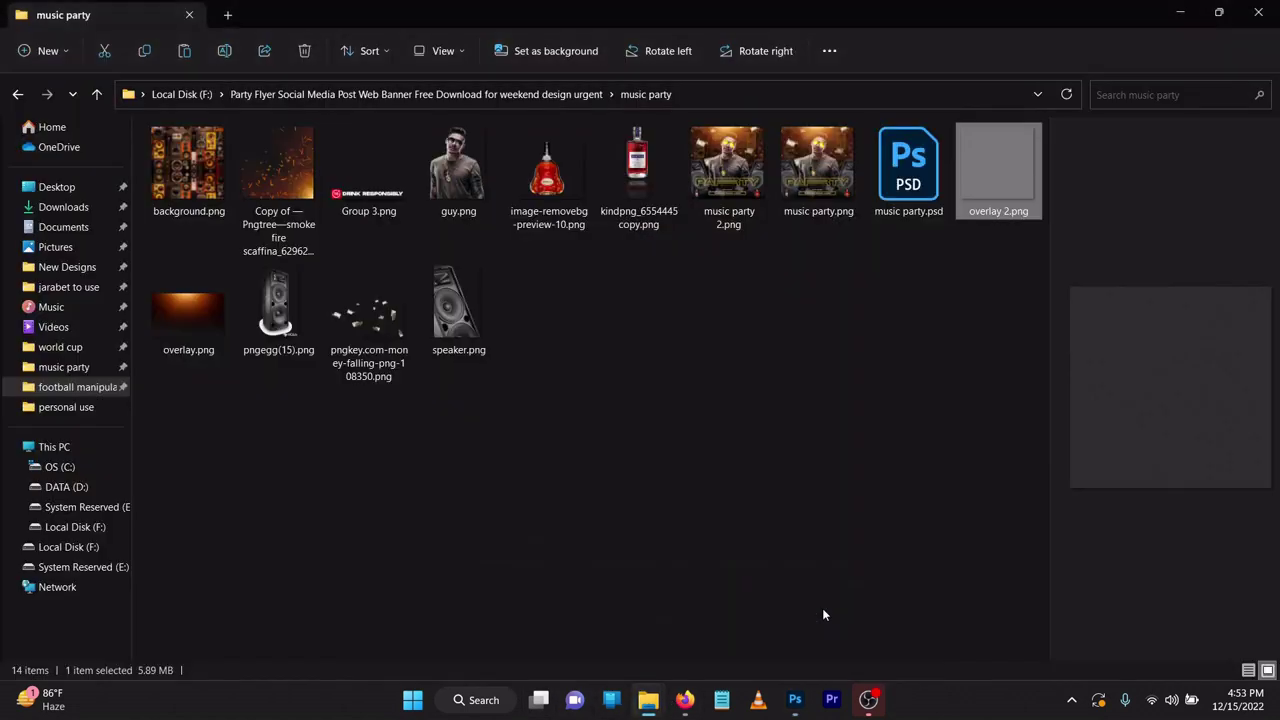
drag(458, 330, 453, 428)
drag(614, 398, 475, 510)
mouse_move(507, 364)
mouse_down()
mouse_move(505, 334)
mouse_move(505, 347)
mouse_up()
click(825, 35)
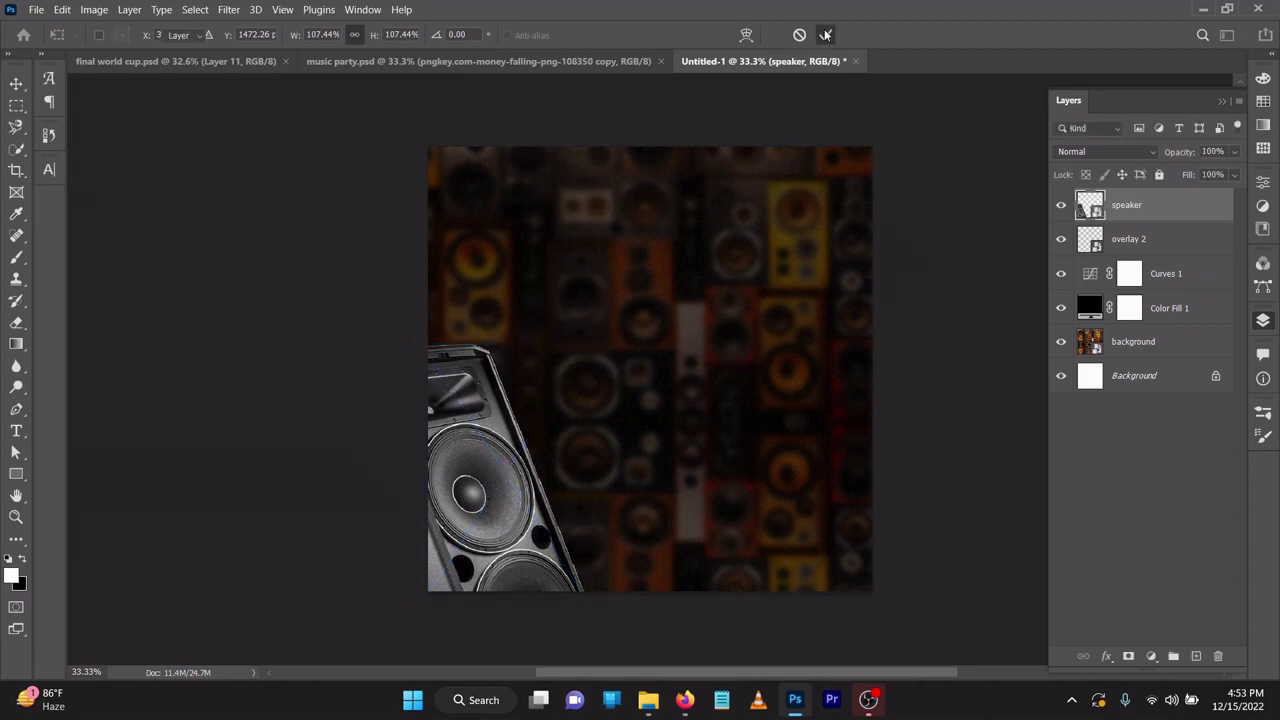
Apply a Gaussian Blur with a 9.8-pixel radius to the speaker layer
click(229, 9)
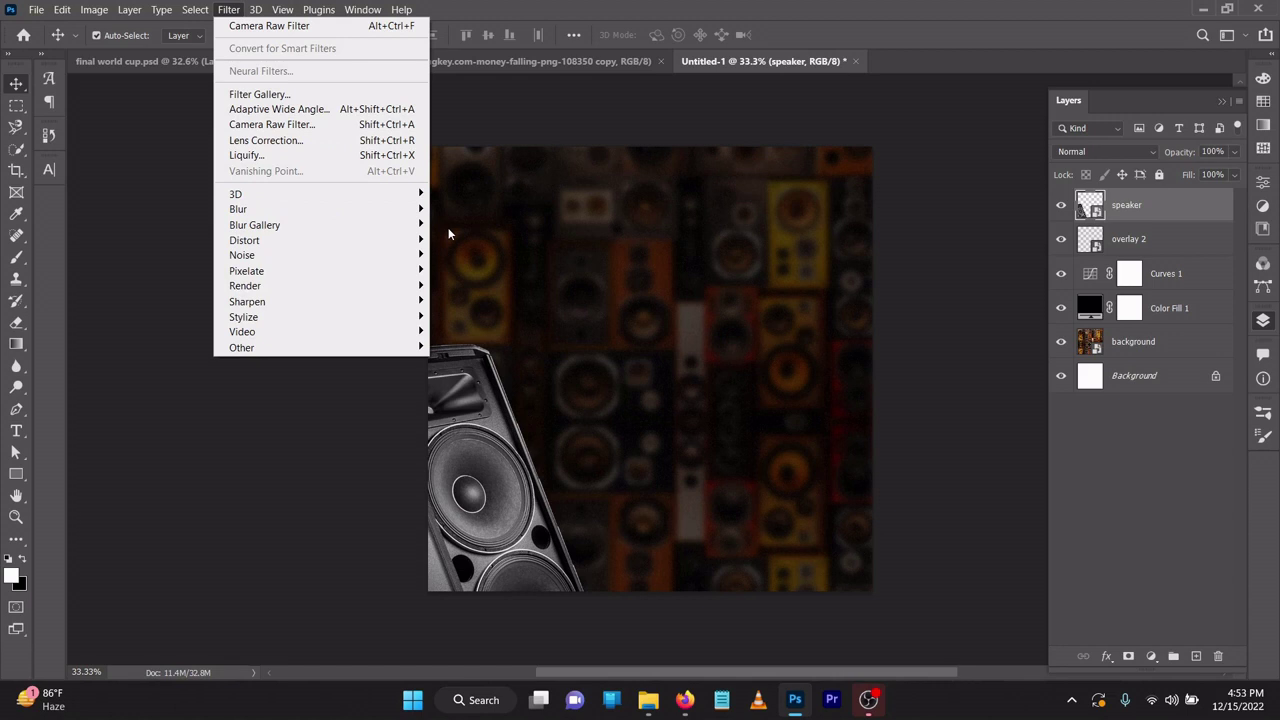
mouse_move(392, 210)
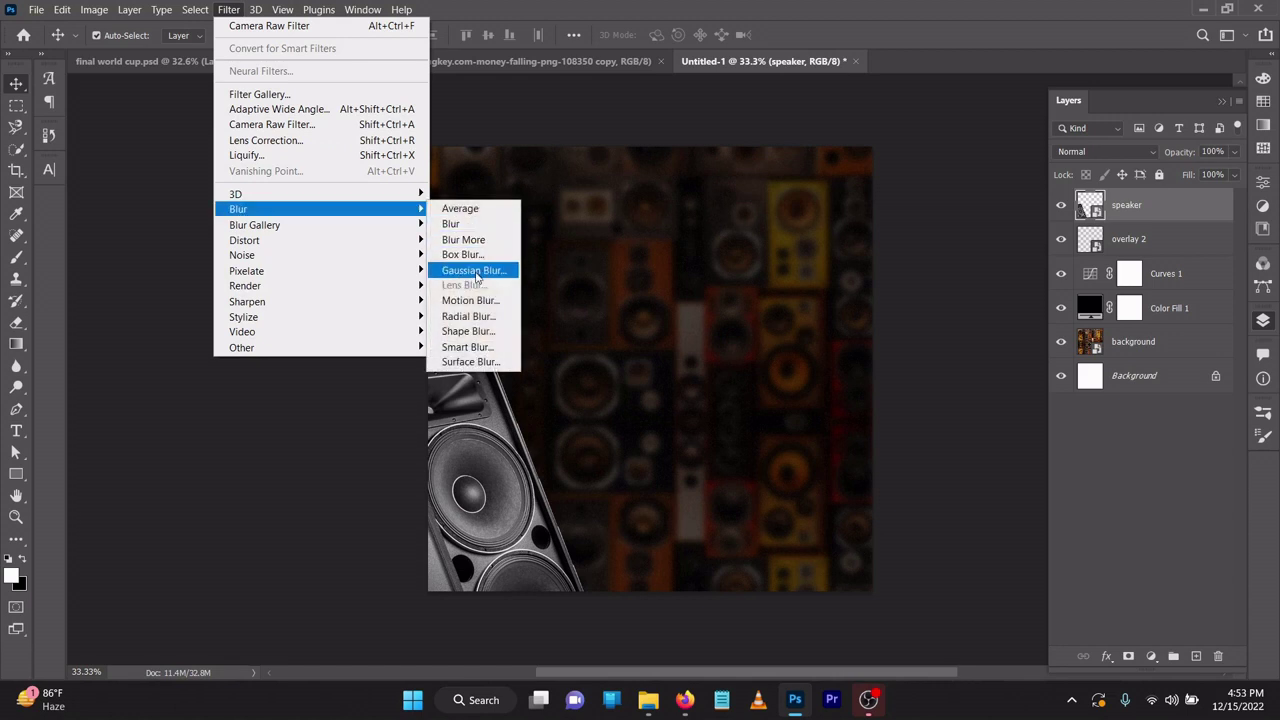
click(474, 270)
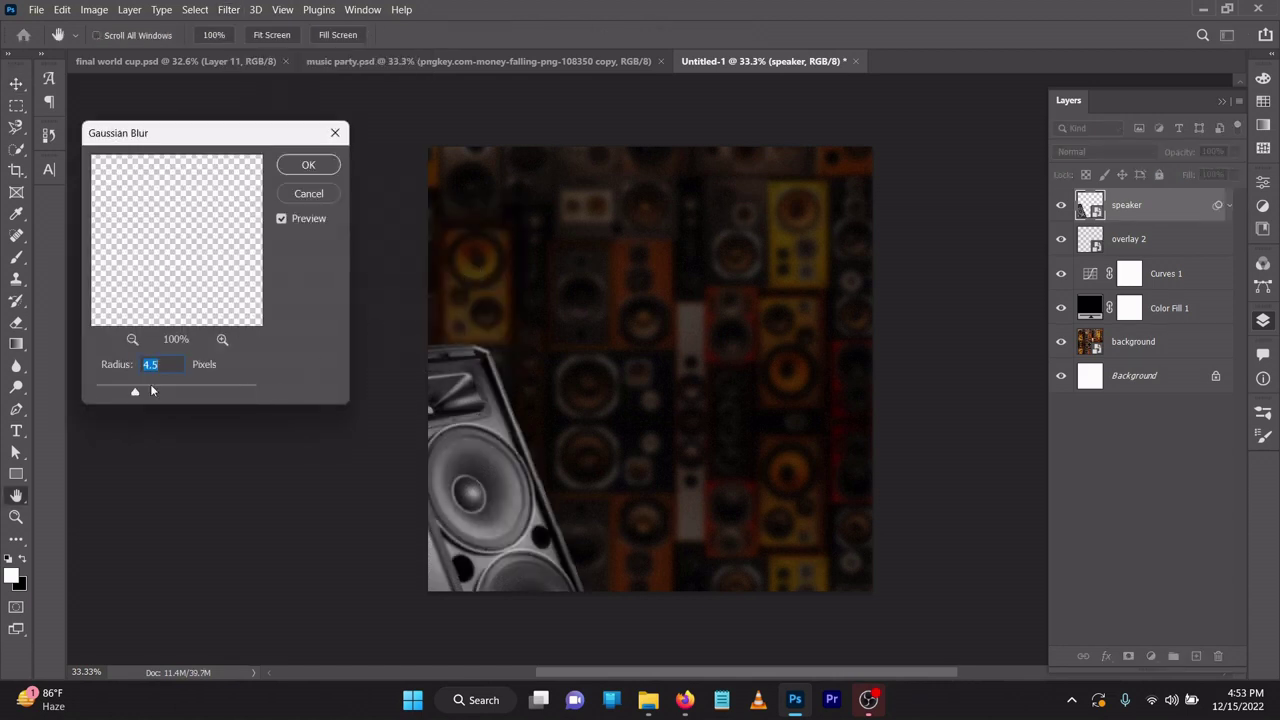
click(137, 393)
drag(141, 392, 155, 391)
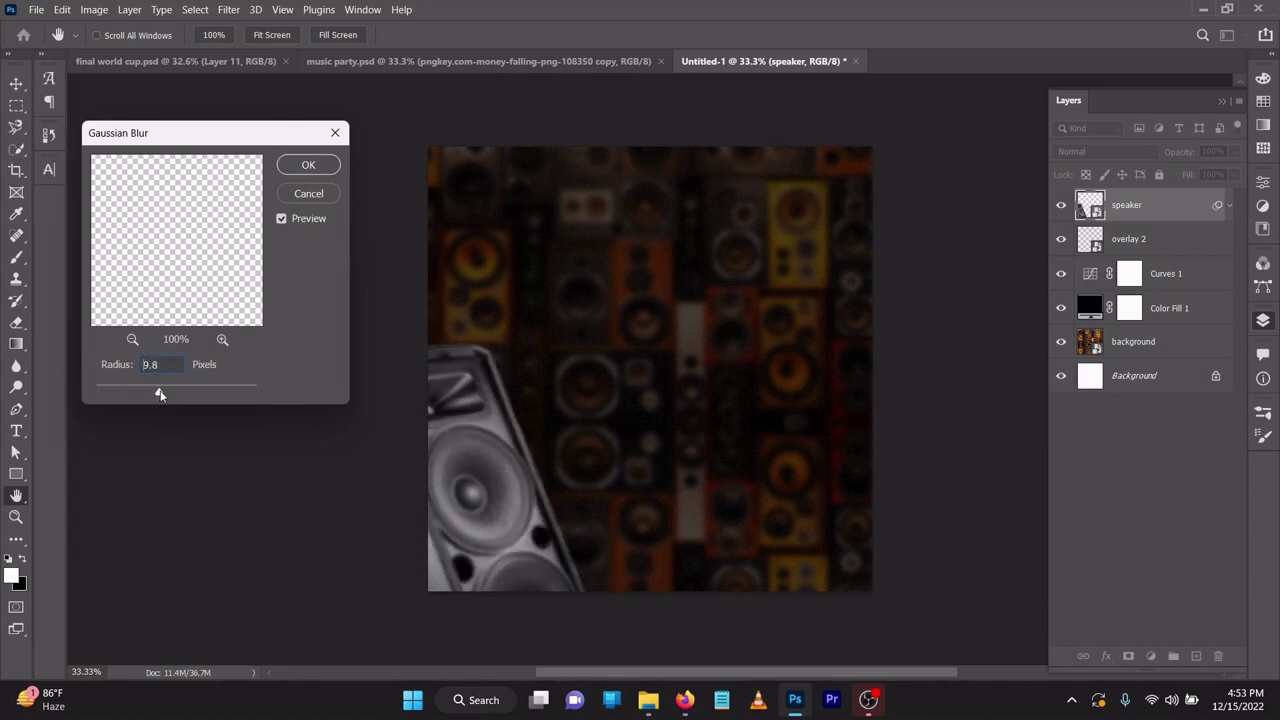
drag(160, 394, 157, 394)
click(156, 395)
drag(156, 395, 157, 394)
click(158, 395)
click(166, 395)
click(159, 395)
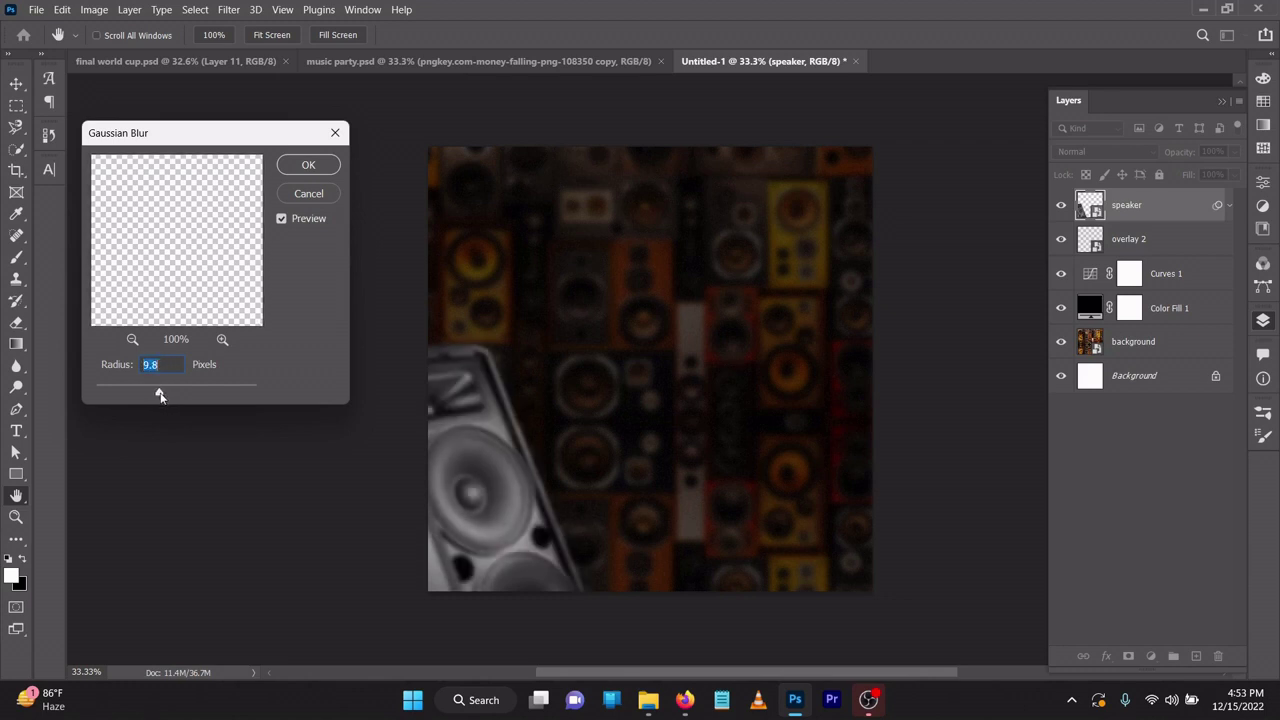
click(309, 166)
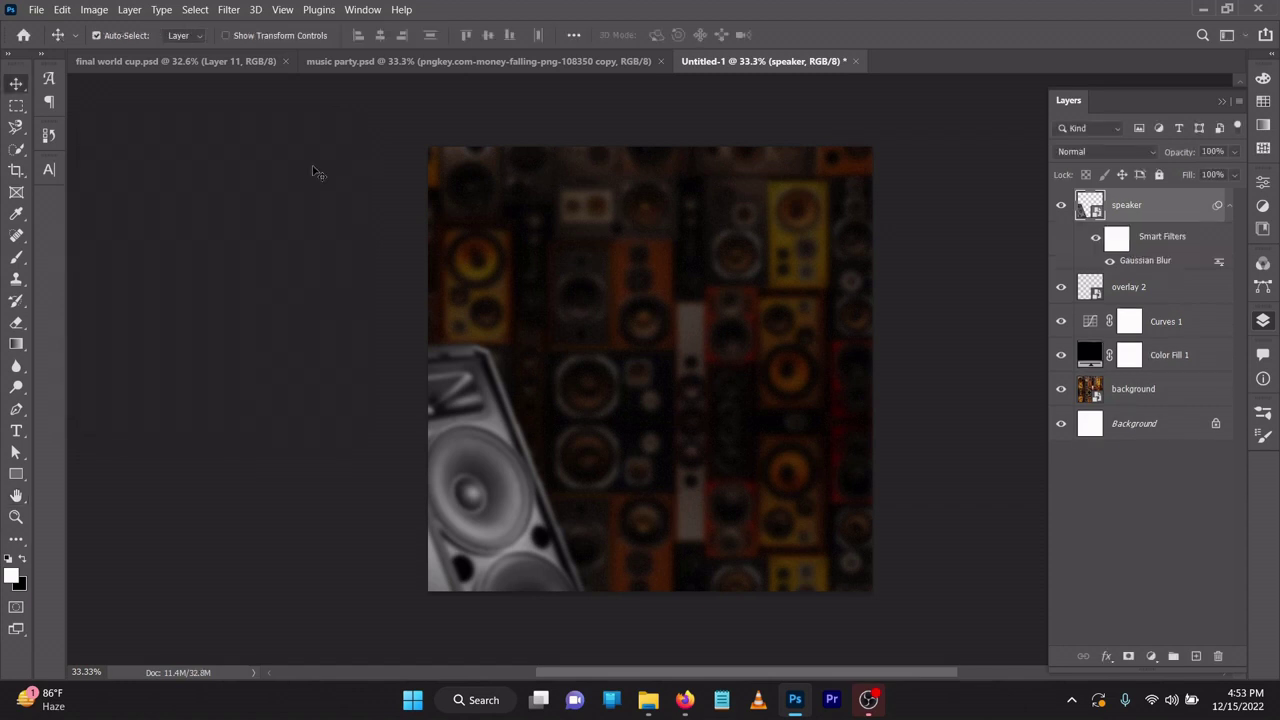
Duplicate the blurred speaker layer and begin a free transform on the copy
key(ctrl+j)
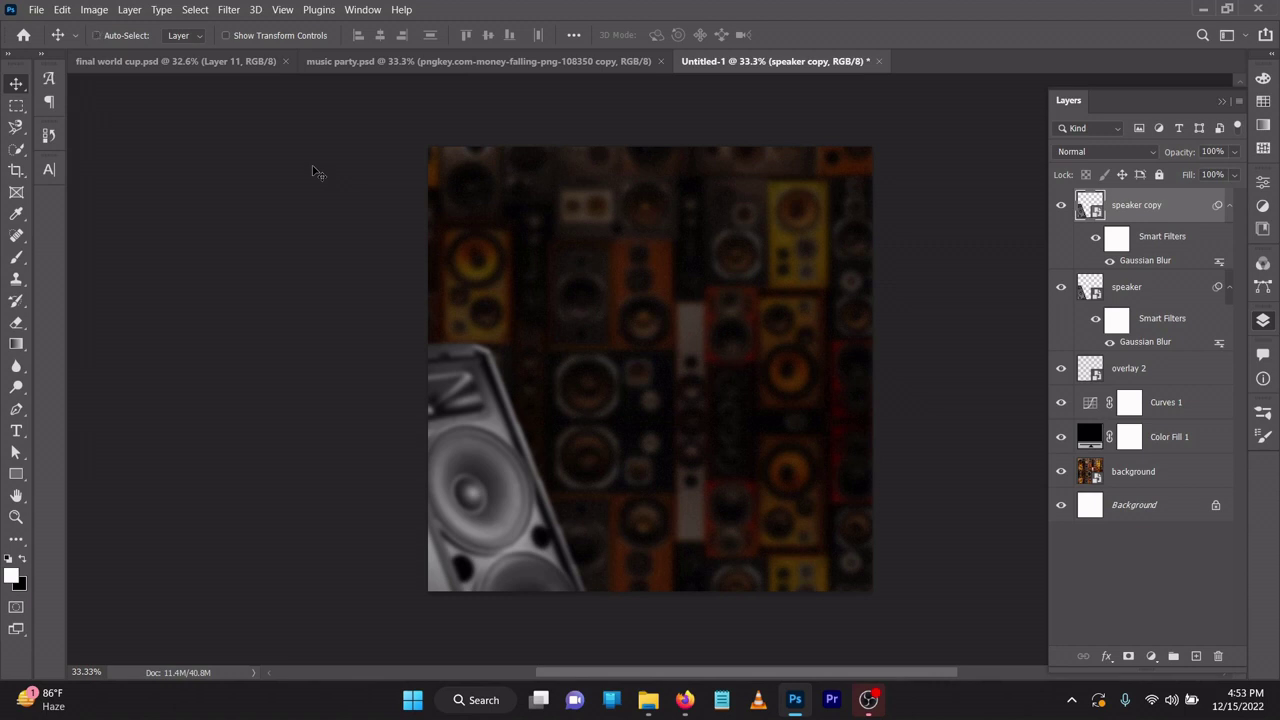
key(ctrl+t)
right_click(509, 487)
click(535, 475)
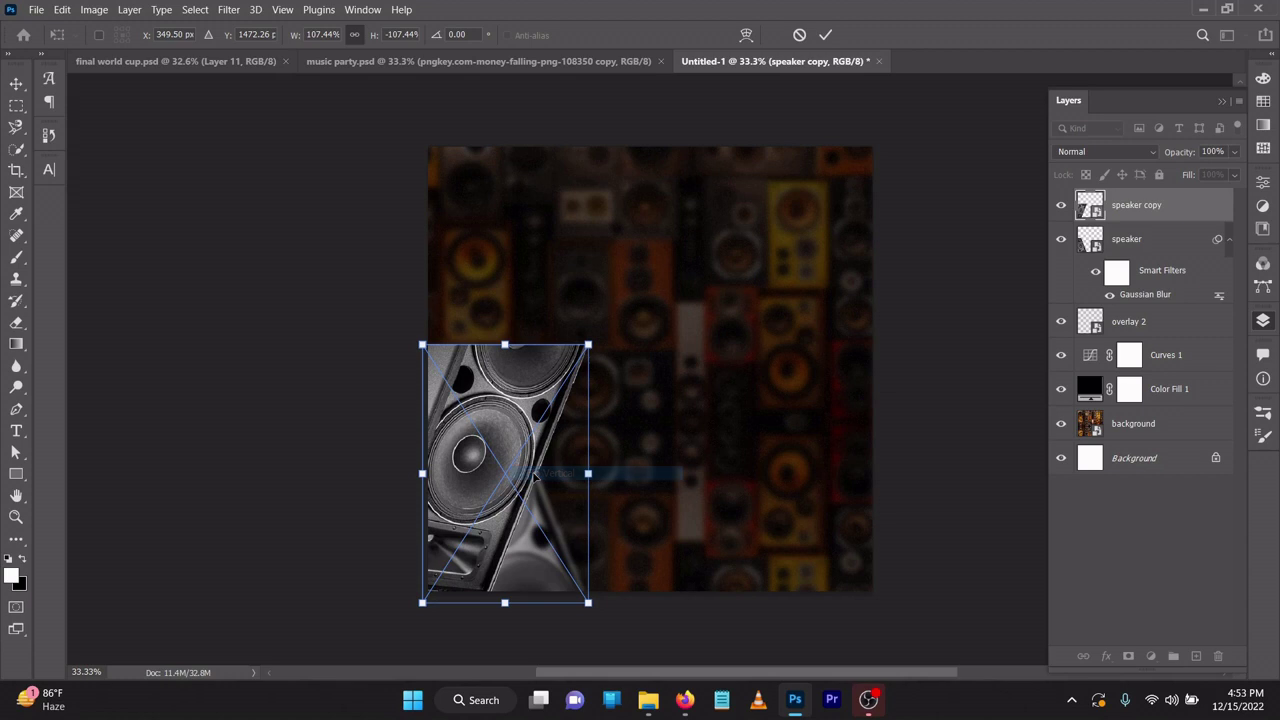
drag(478, 443, 818, 470)
key(ctrl+z)
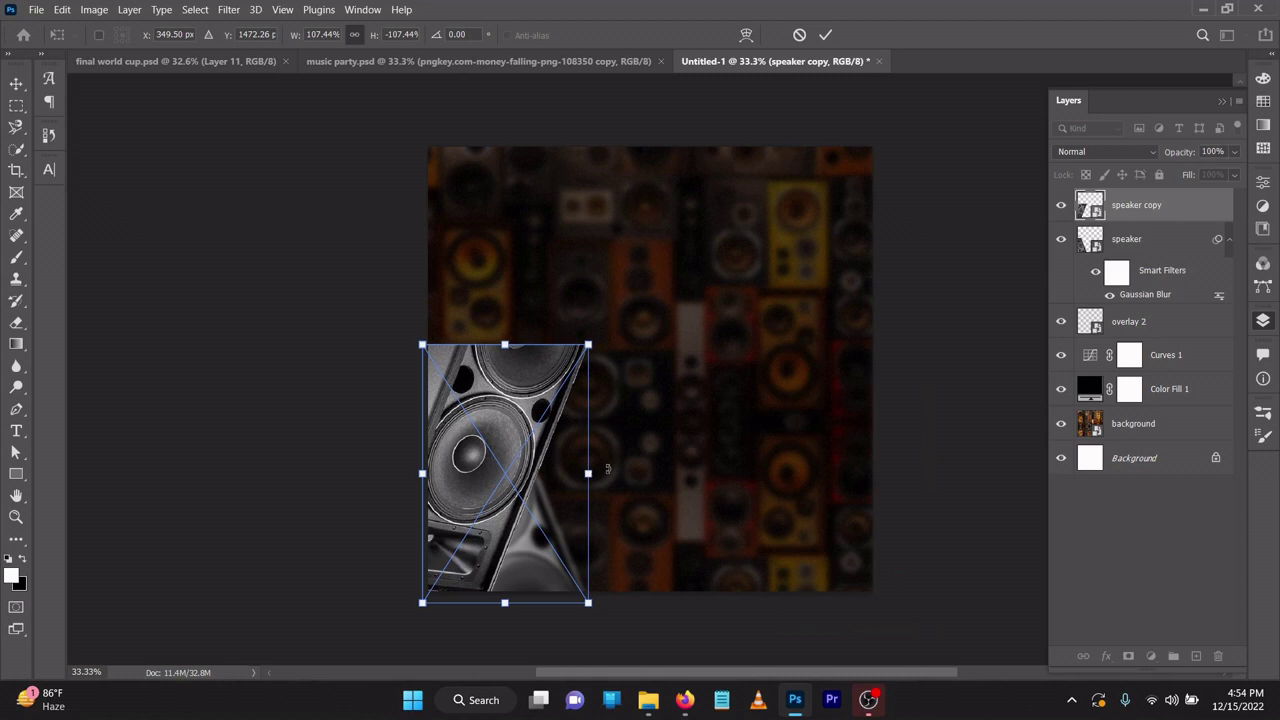
key(ctrl+z)
Flip the speaker copy horizontally and position it in the canvas's lower-right corner, mirroring the original speaker
right_click(527, 507)
click(605, 478)
drag(508, 463, 833, 453)
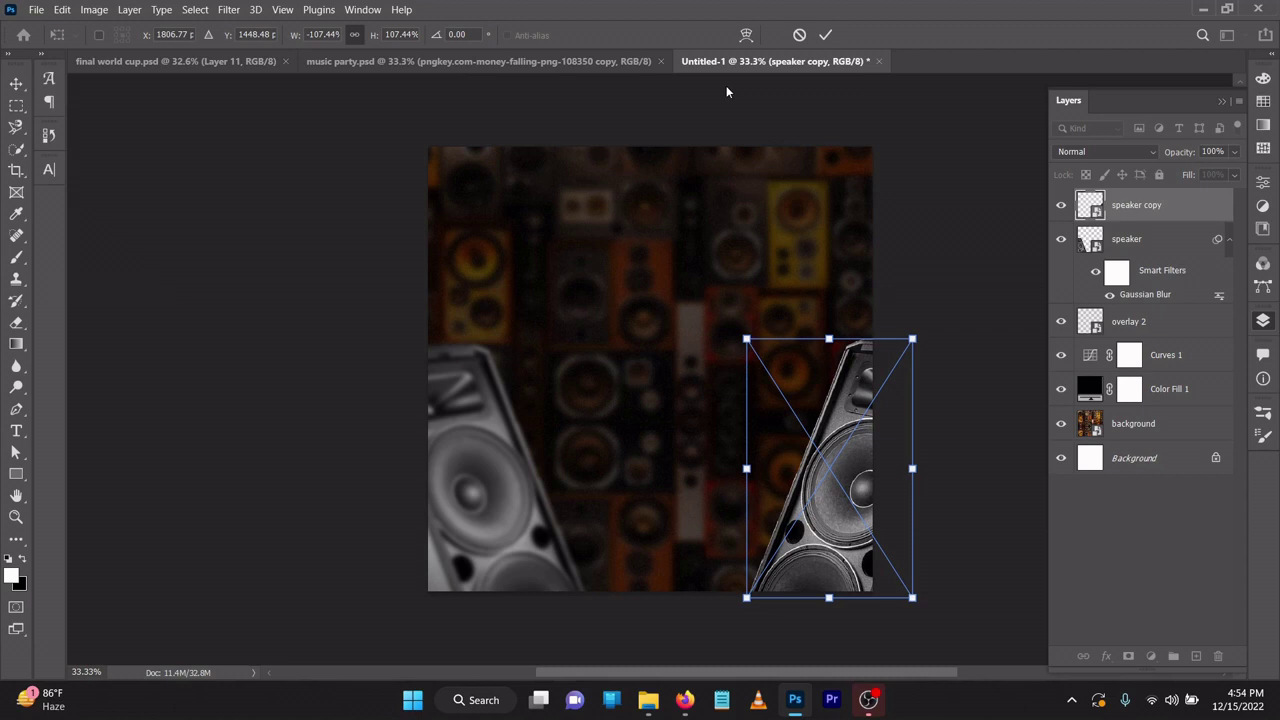
click(825, 34)
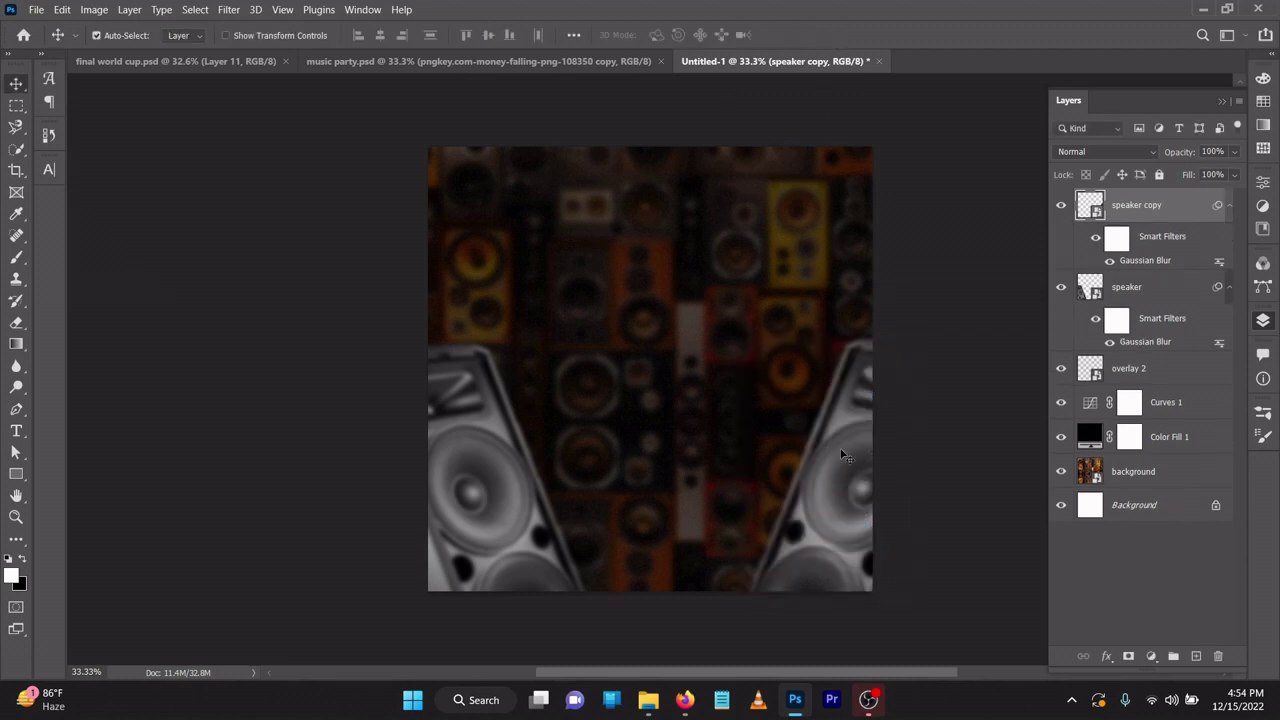
drag(843, 455, 834, 459)
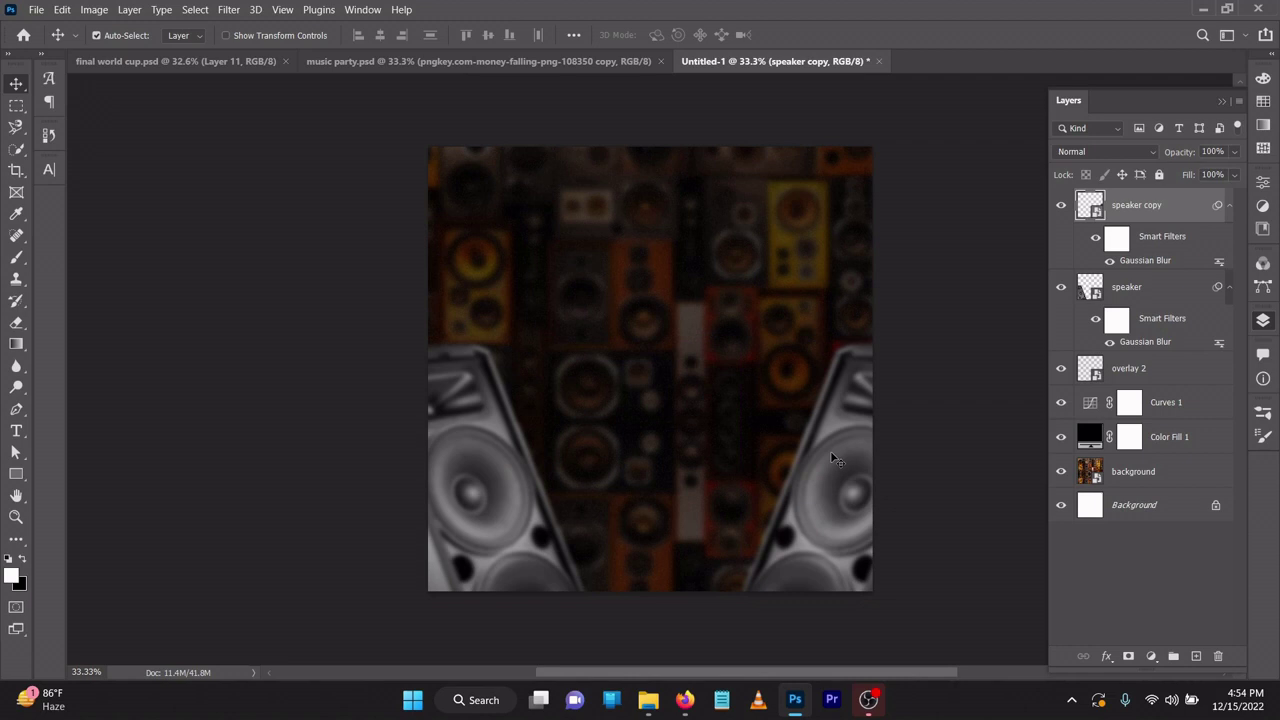
Place guy.png from the music party folder mid-canvas at 100% scale and move its layer beneath both speaker layers
mouse_move(648, 699)
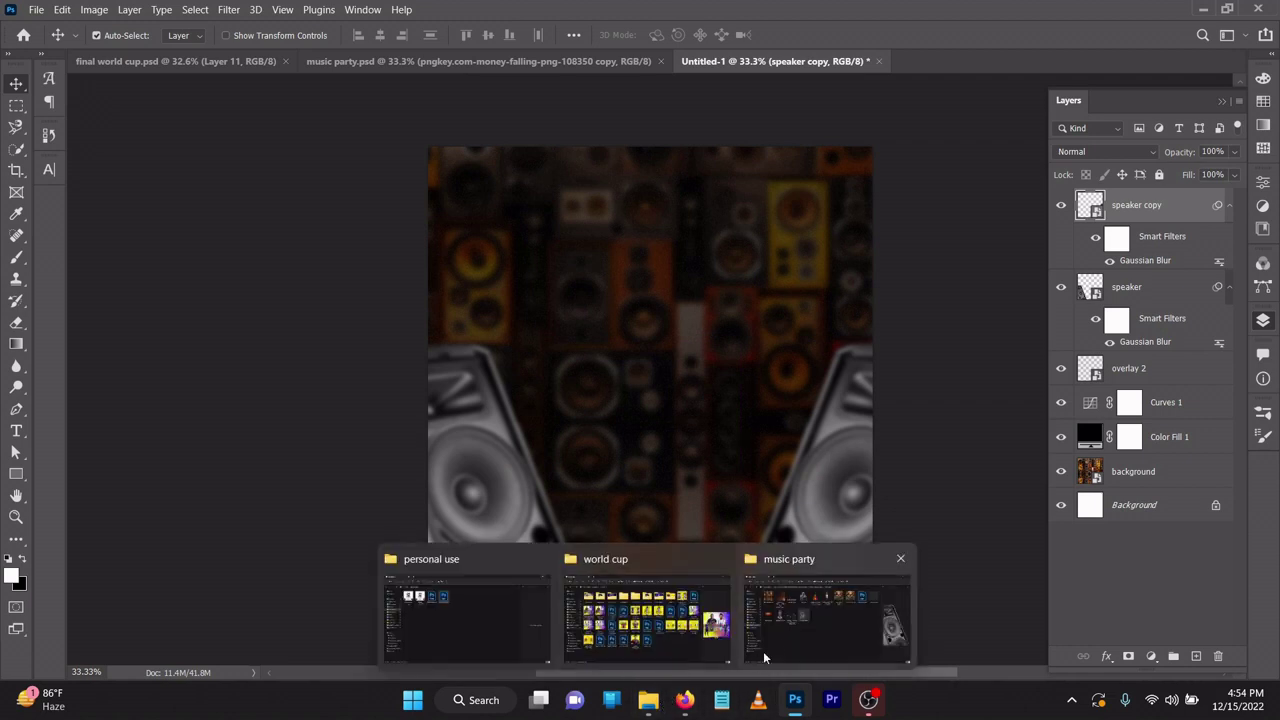
click(755, 660)
drag(458, 165, 686, 436)
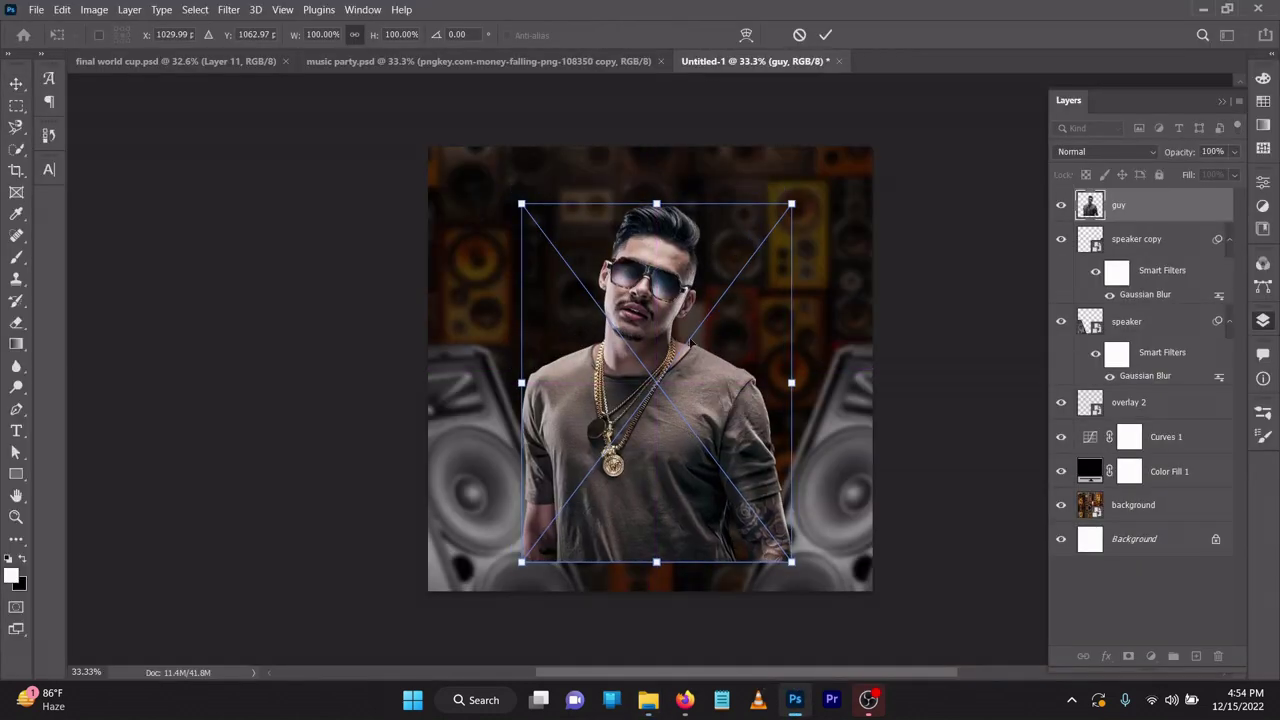
click(829, 36)
drag(1144, 211, 1176, 360)
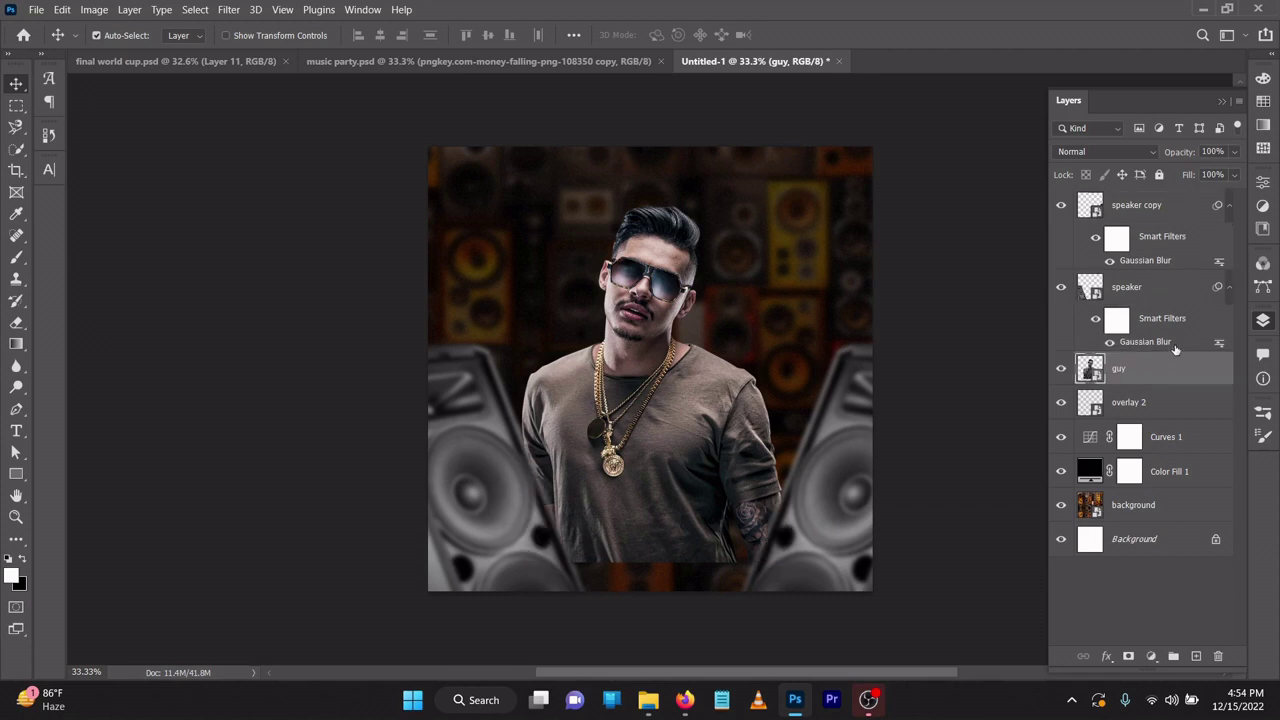
Add a layer mask to the guy layer and fade out his lower edge with black-to-transparent linear gradients
click(1129, 657)
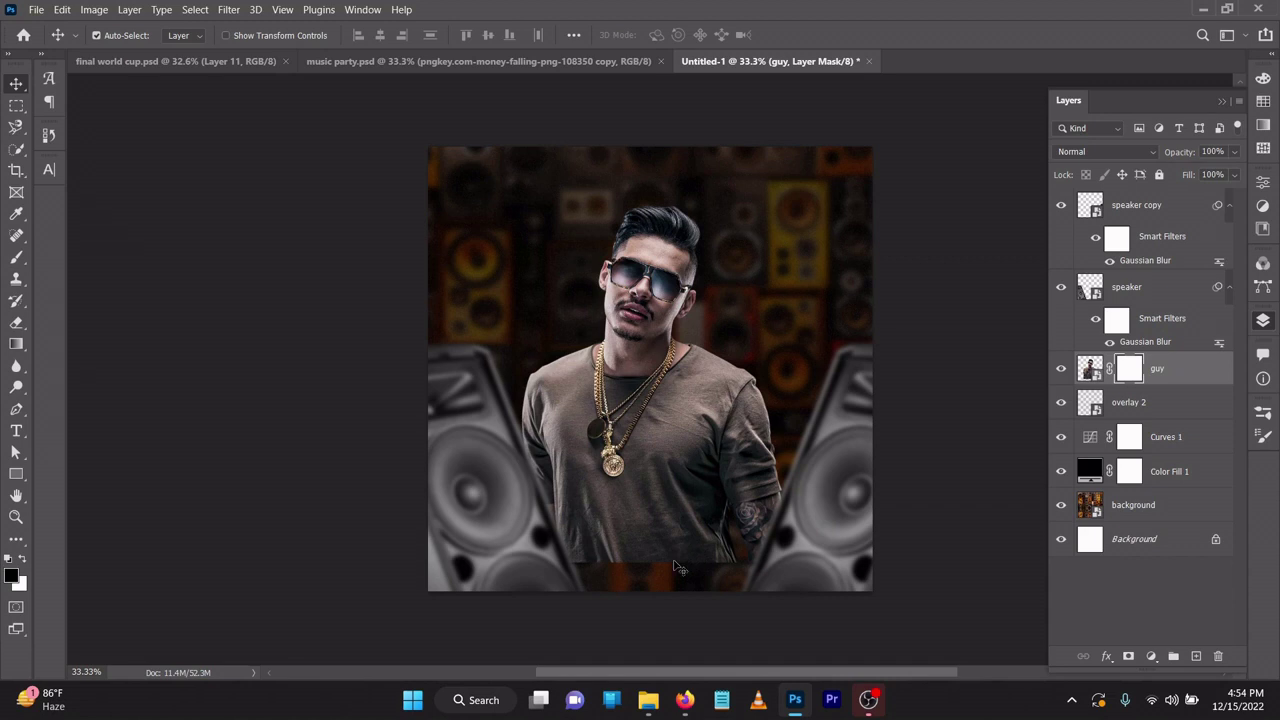
click(16, 344)
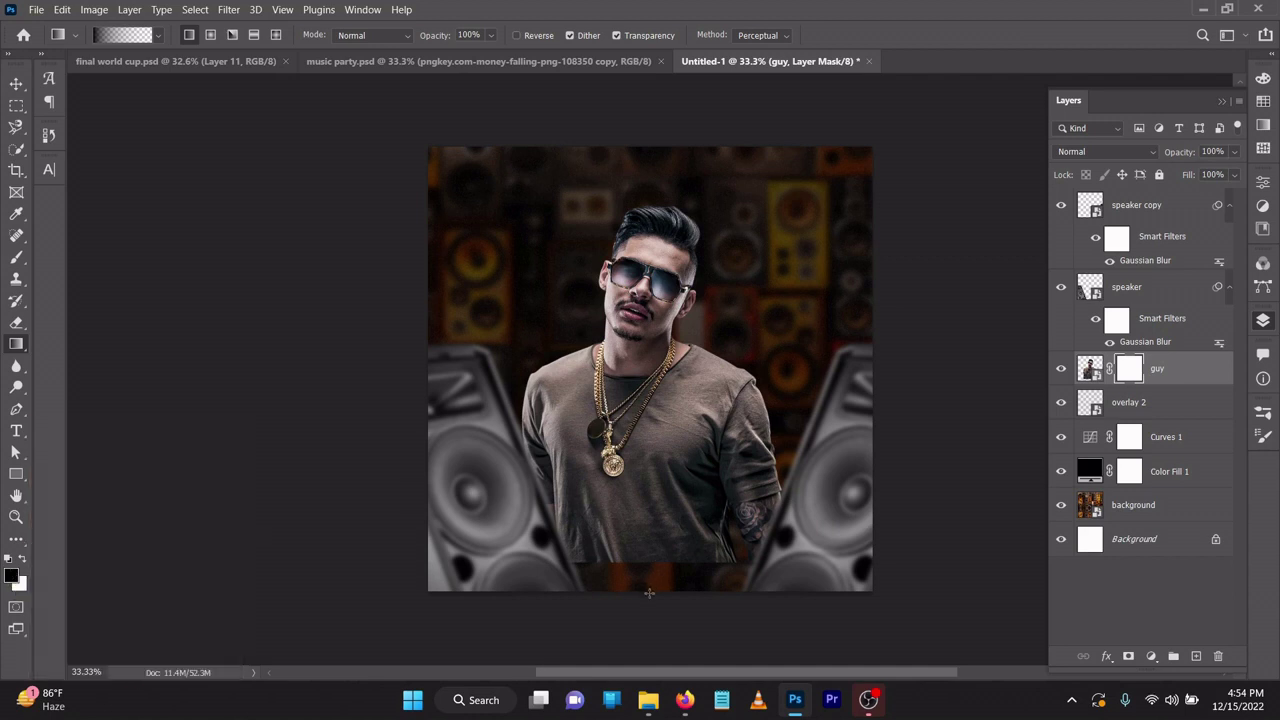
drag(636, 616, 630, 521)
drag(637, 598, 641, 510)
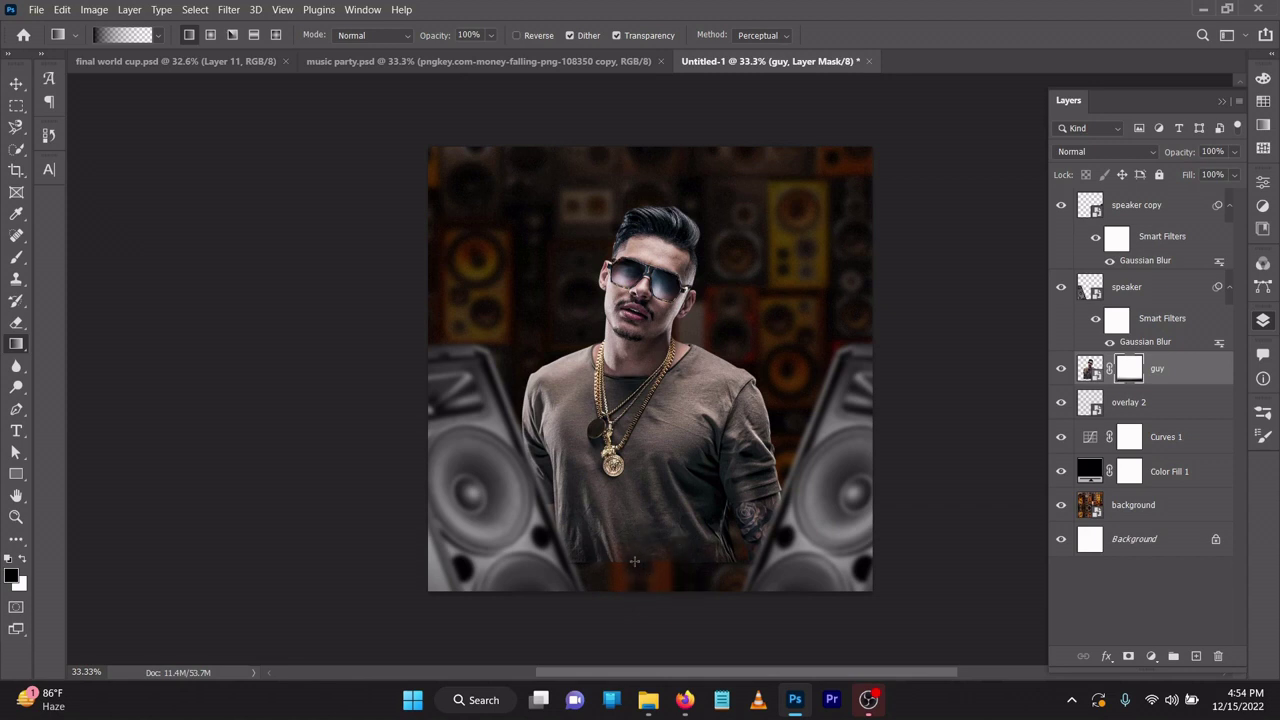
drag(575, 584, 586, 528)
click(16, 83)
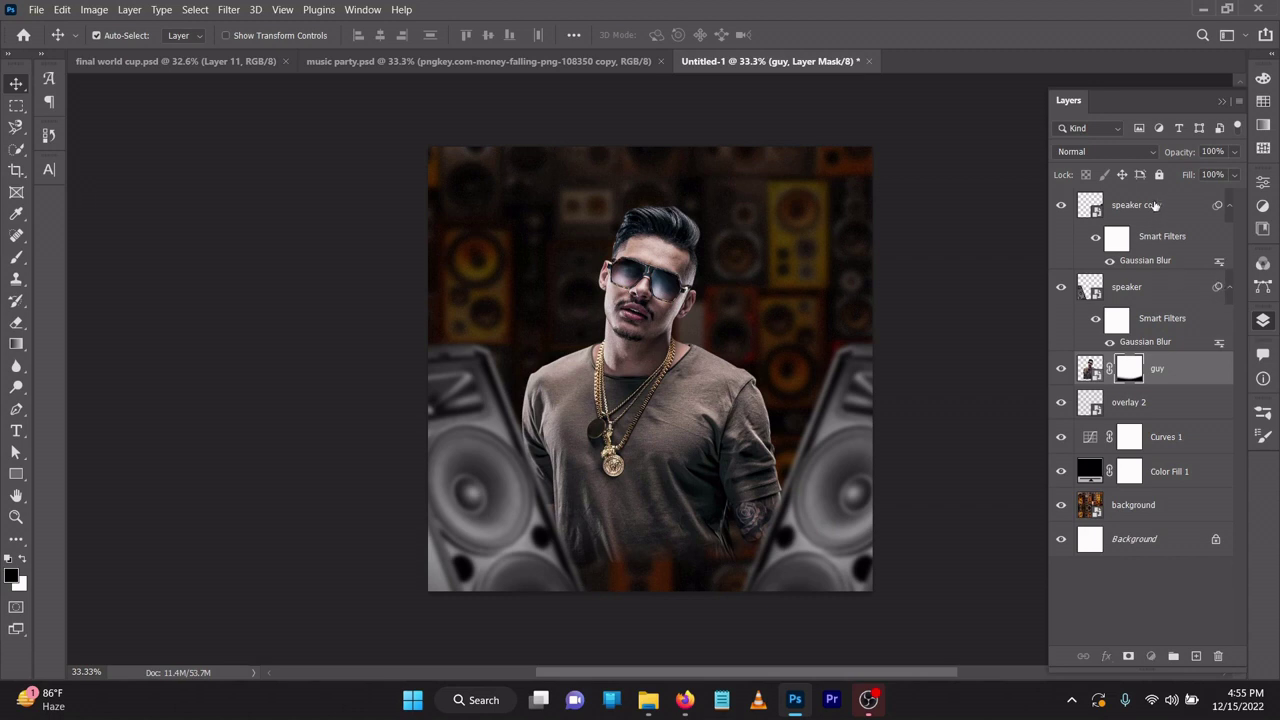
Add a layer above the speaker copy, darken the canvas's lower part with black-to-transparent gradients, and set its opacity to 91%
click(1154, 205)
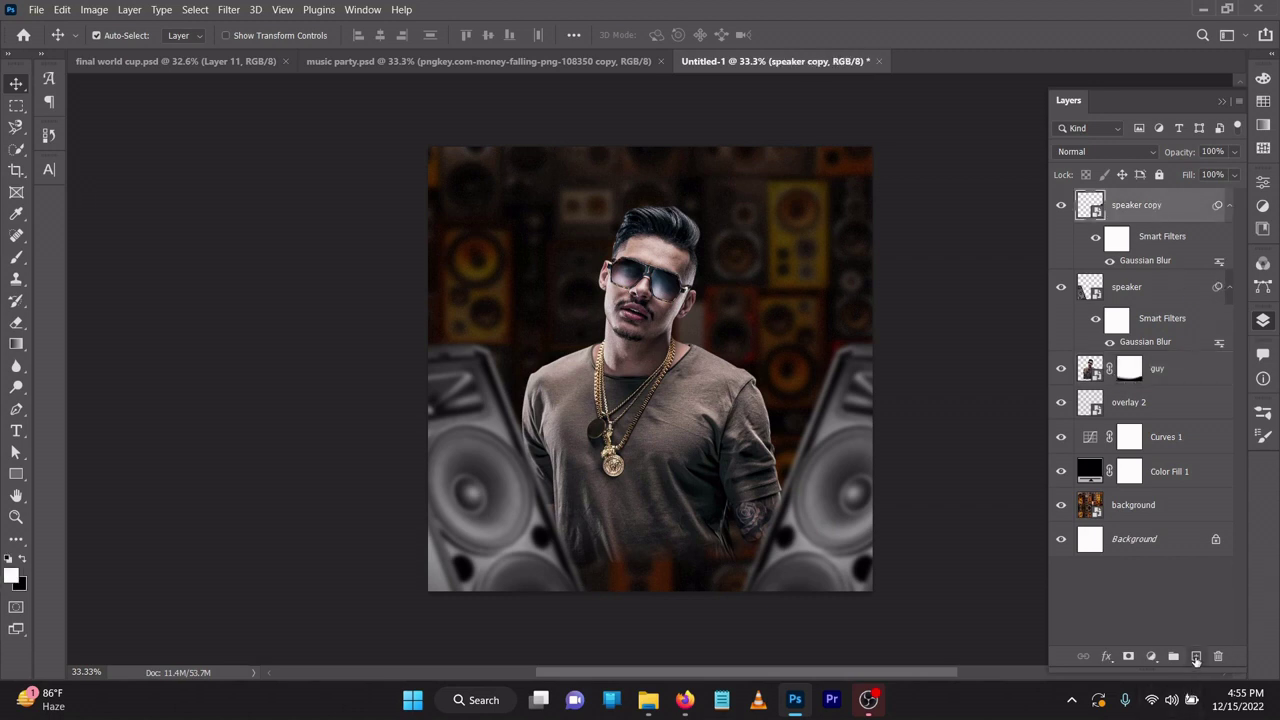
click(1196, 656)
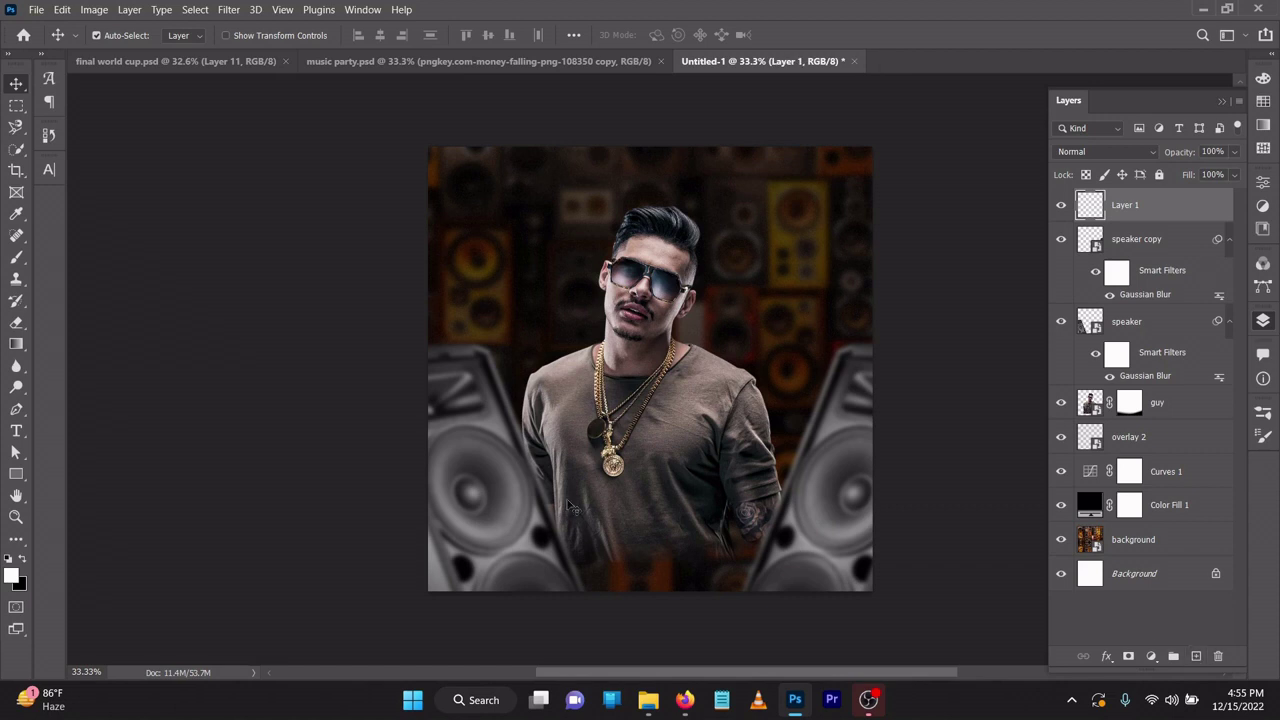
click(24, 561)
click(14, 347)
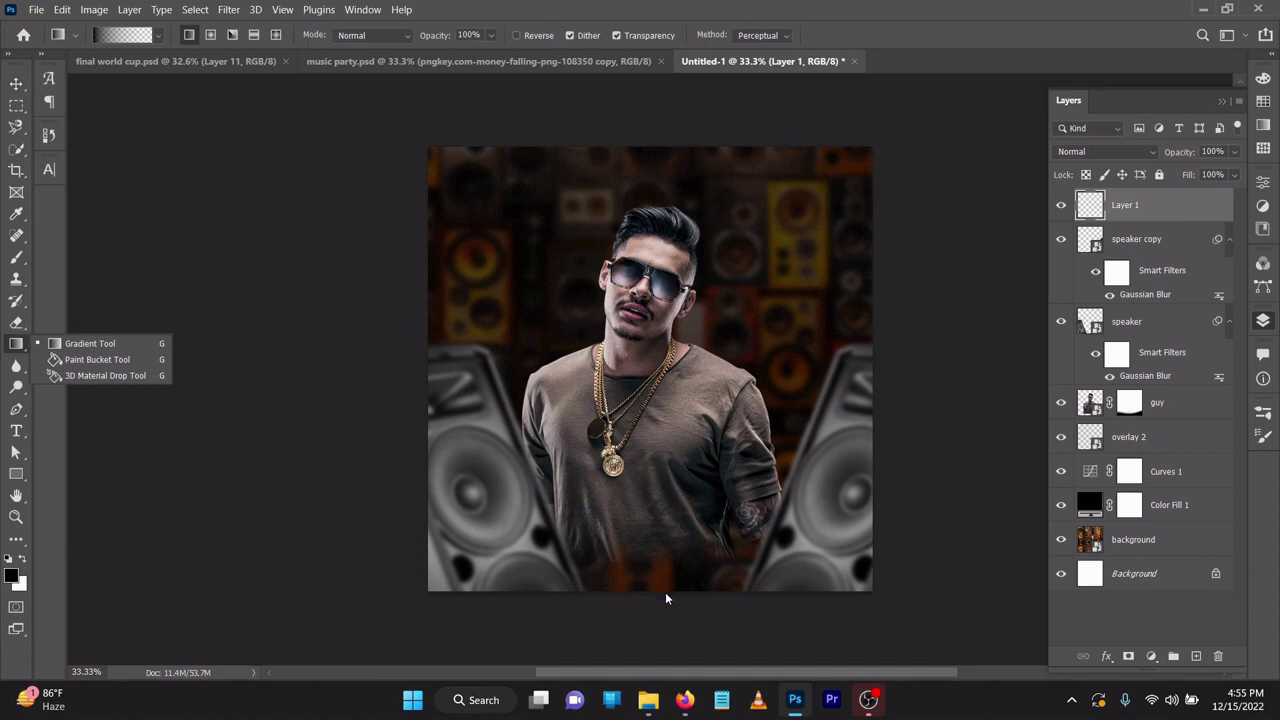
click(95, 345)
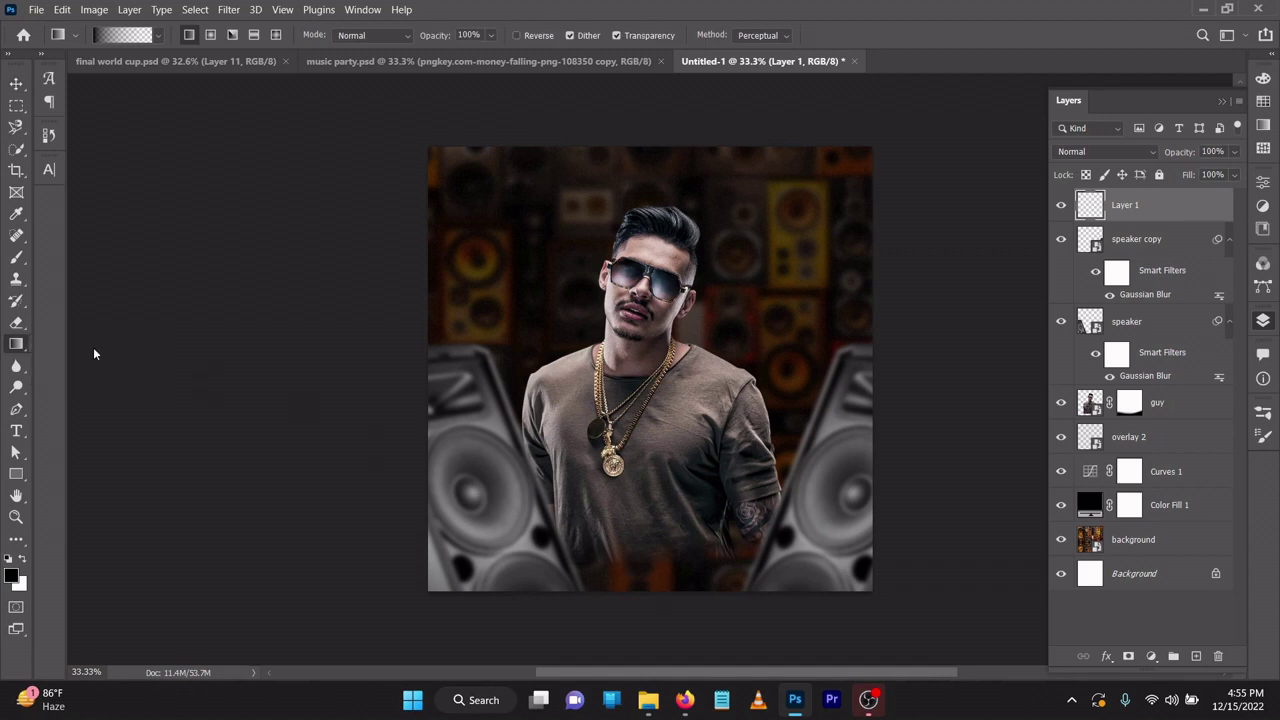
drag(652, 628, 640, 410)
drag(607, 649, 628, 350)
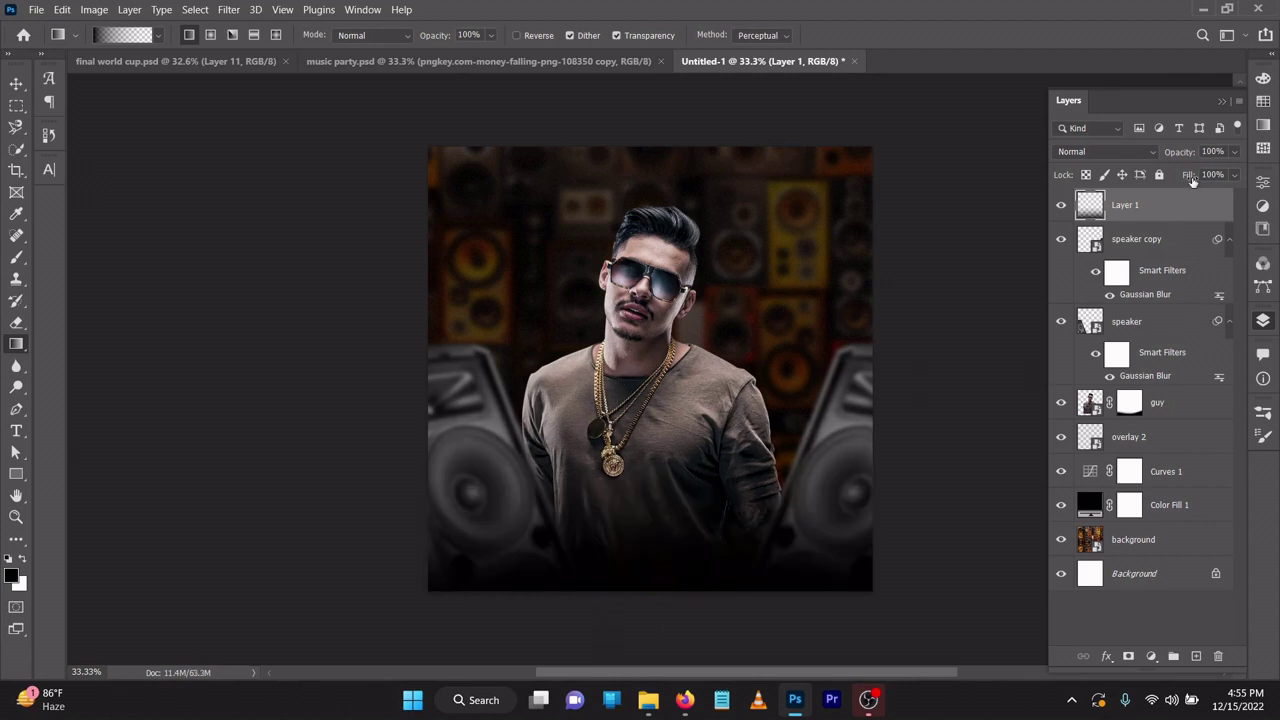
drag(1194, 158, 1187, 157)
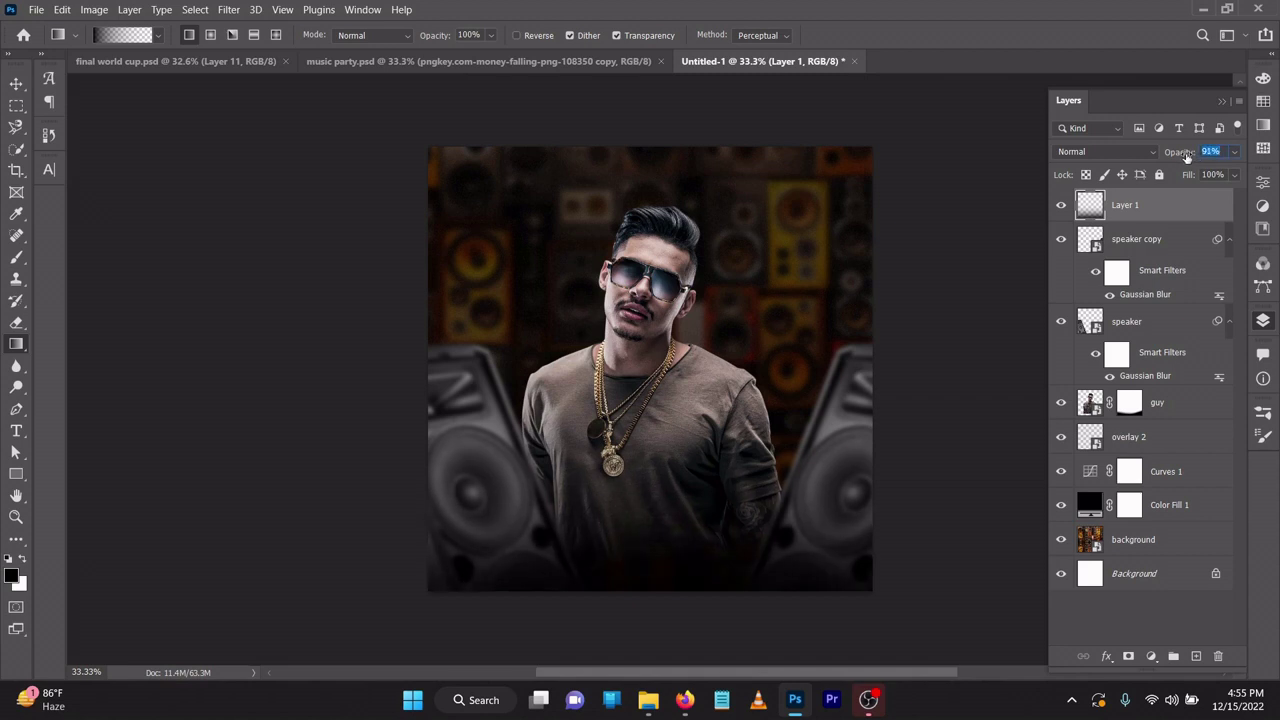
Nudge the guy layer slightly up and to the right
click(15, 82)
drag(625, 350, 652, 348)
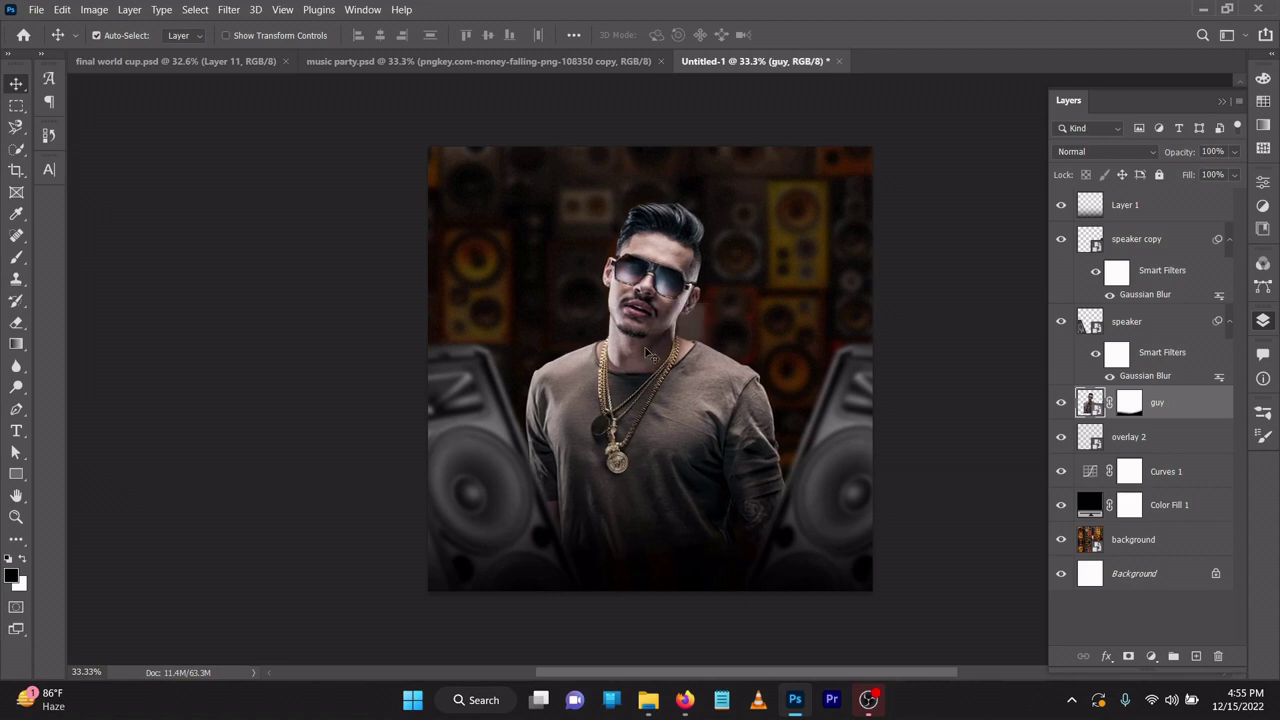
Place the Pngtree smoke fire image at 40% scale, move its layer beneath the guy layer, and shift it slightly right
mouse_move(650, 697)
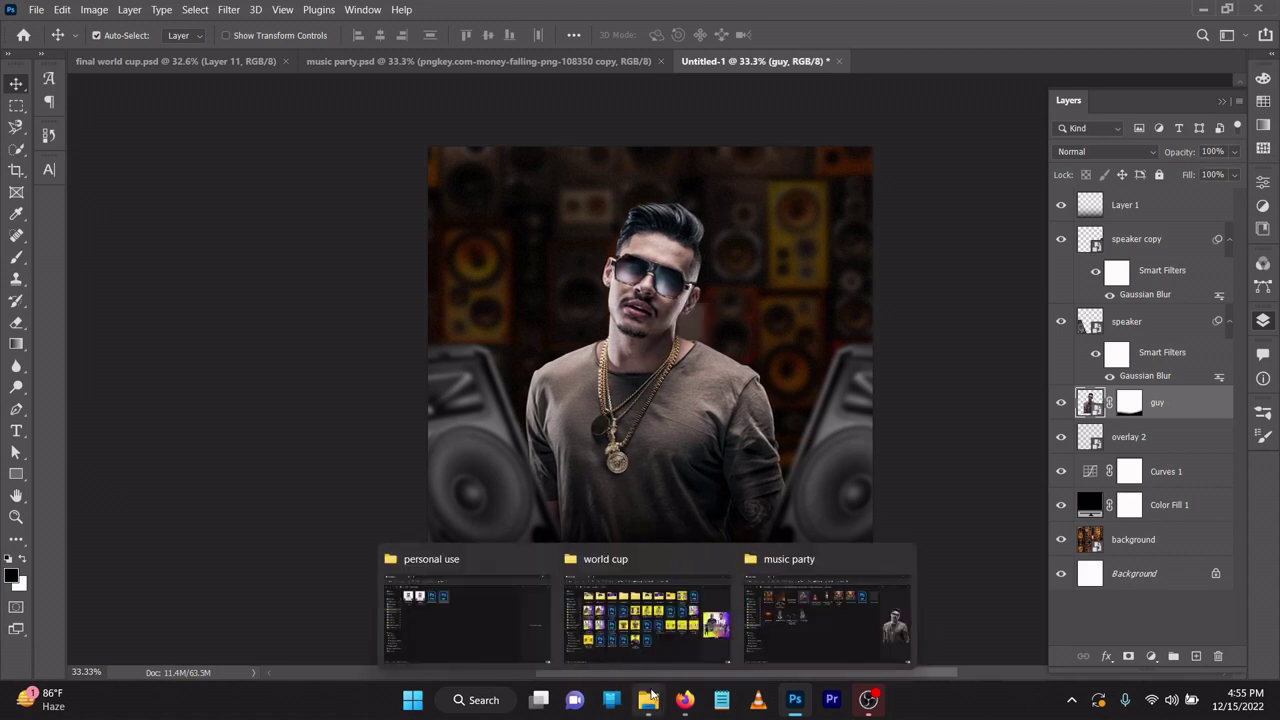
click(795, 597)
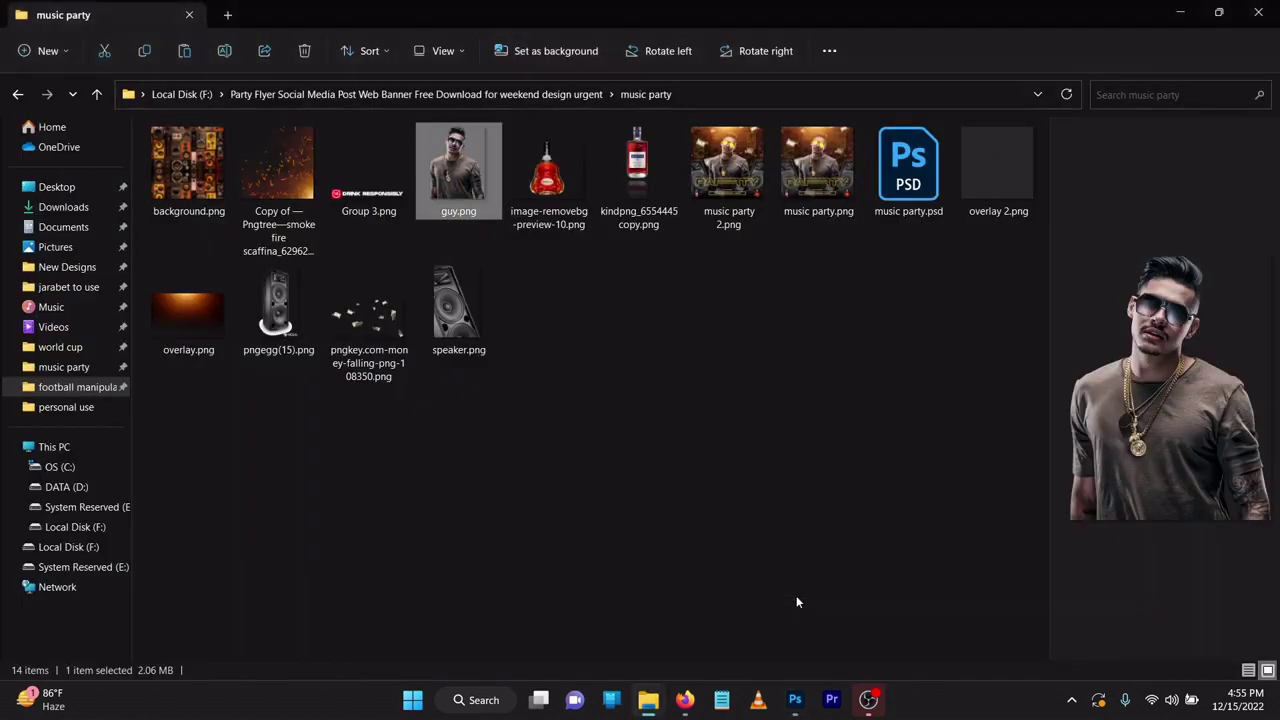
drag(294, 184, 810, 265)
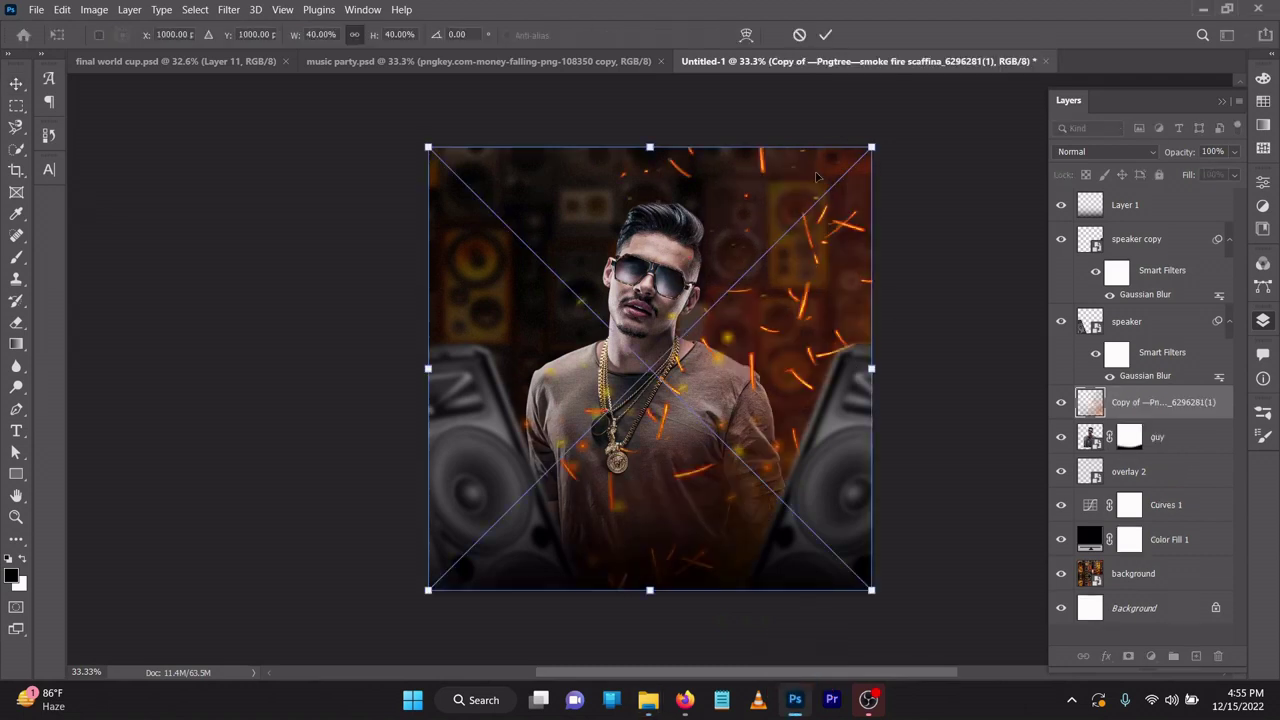
click(825, 35)
drag(1166, 406, 1162, 452)
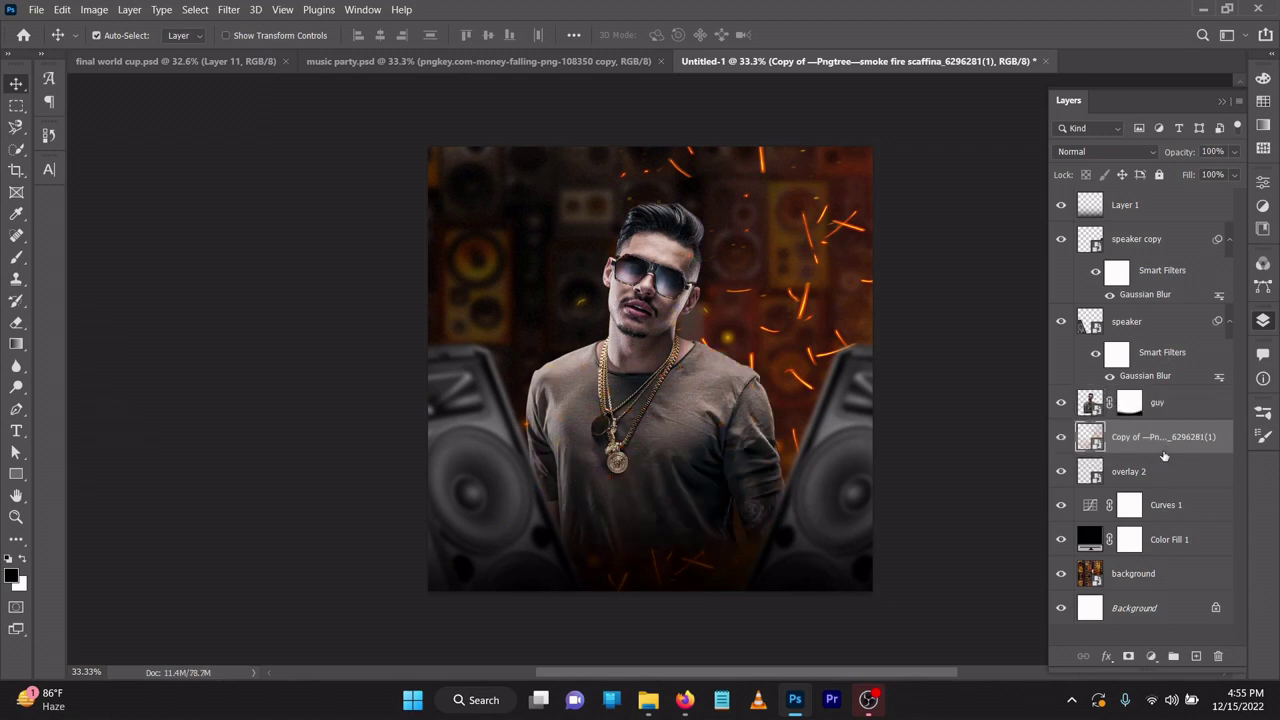
drag(753, 285, 767, 282)
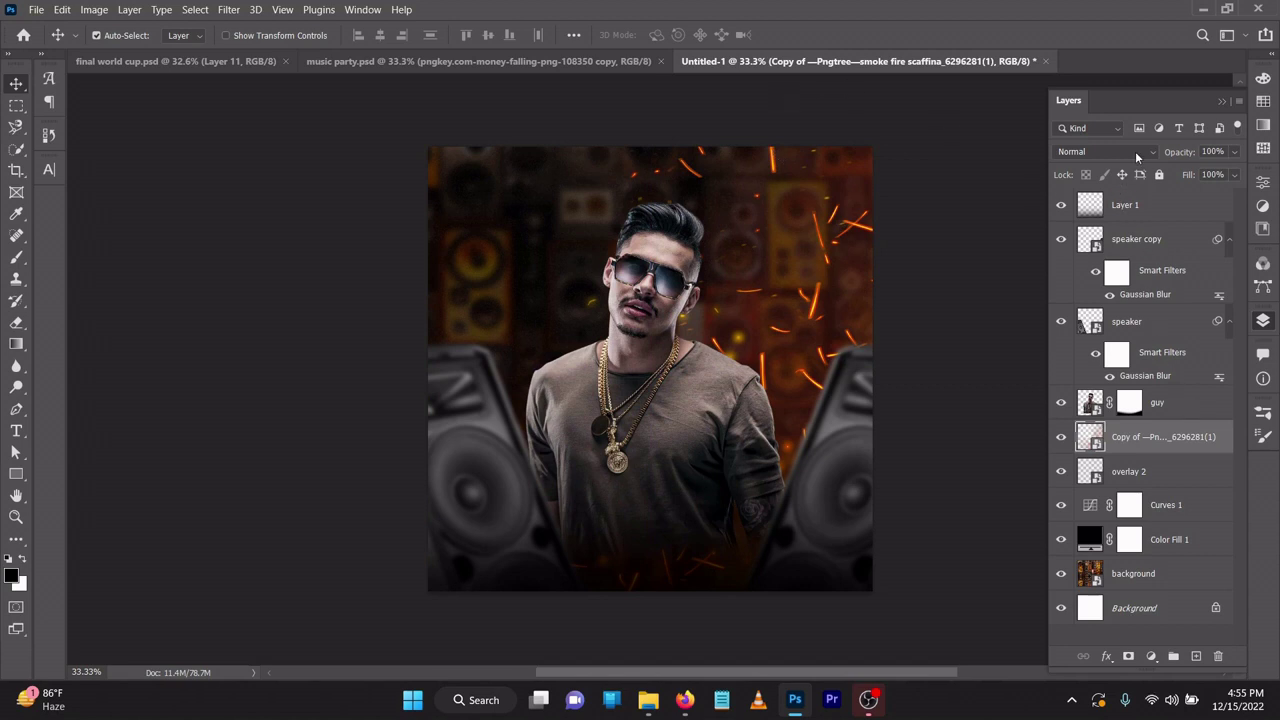
Set the smoke fire layer to Screen blending with 51% opacity
click(1095, 152)
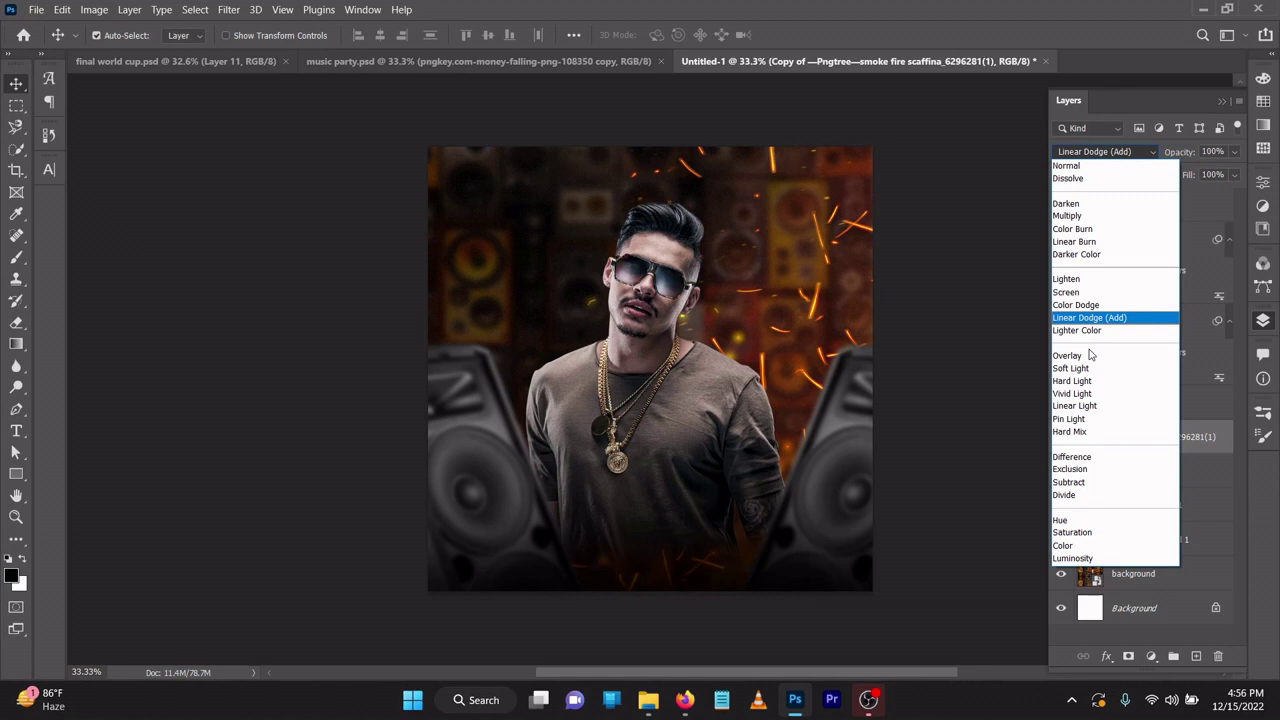
click(1077, 293)
mouse_move(1190, 152)
mouse_down()
mouse_move(1148, 157)
mouse_move(1186, 160)
mouse_up()
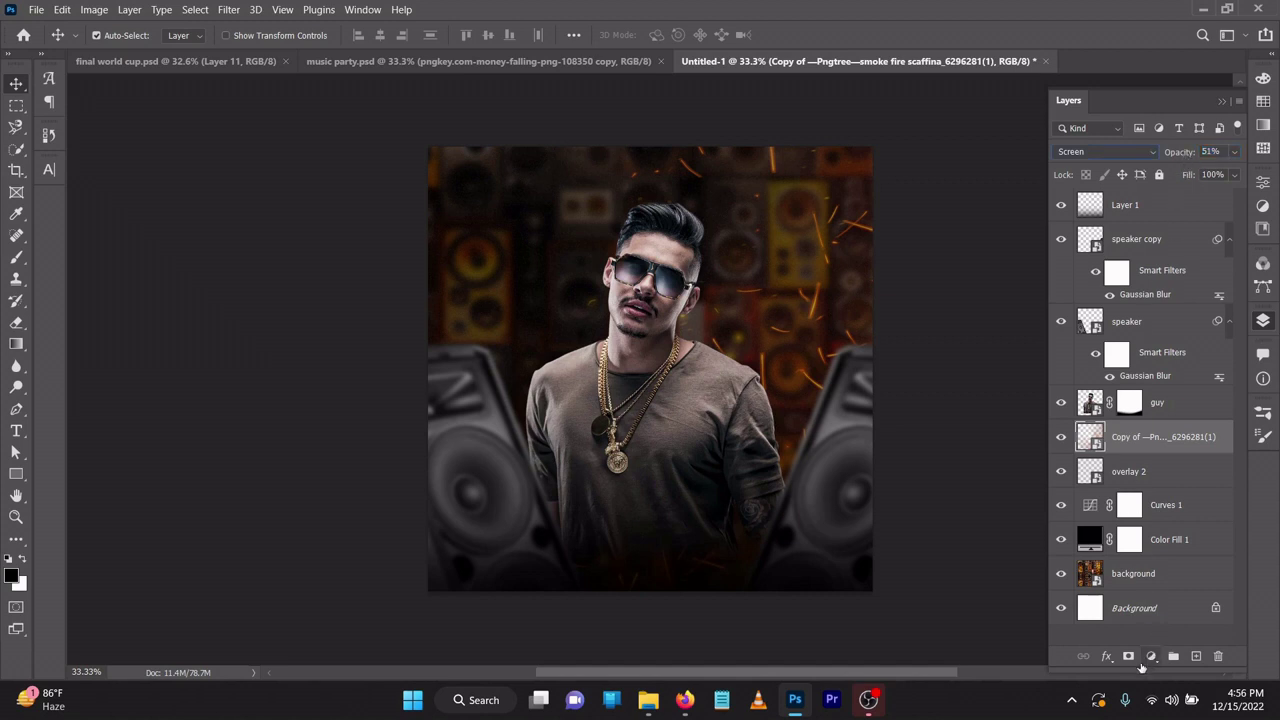
Mask the smoke fire layer and paint out the sparks along the canvas's lower edge with a black 200-pixel brush
click(1130, 656)
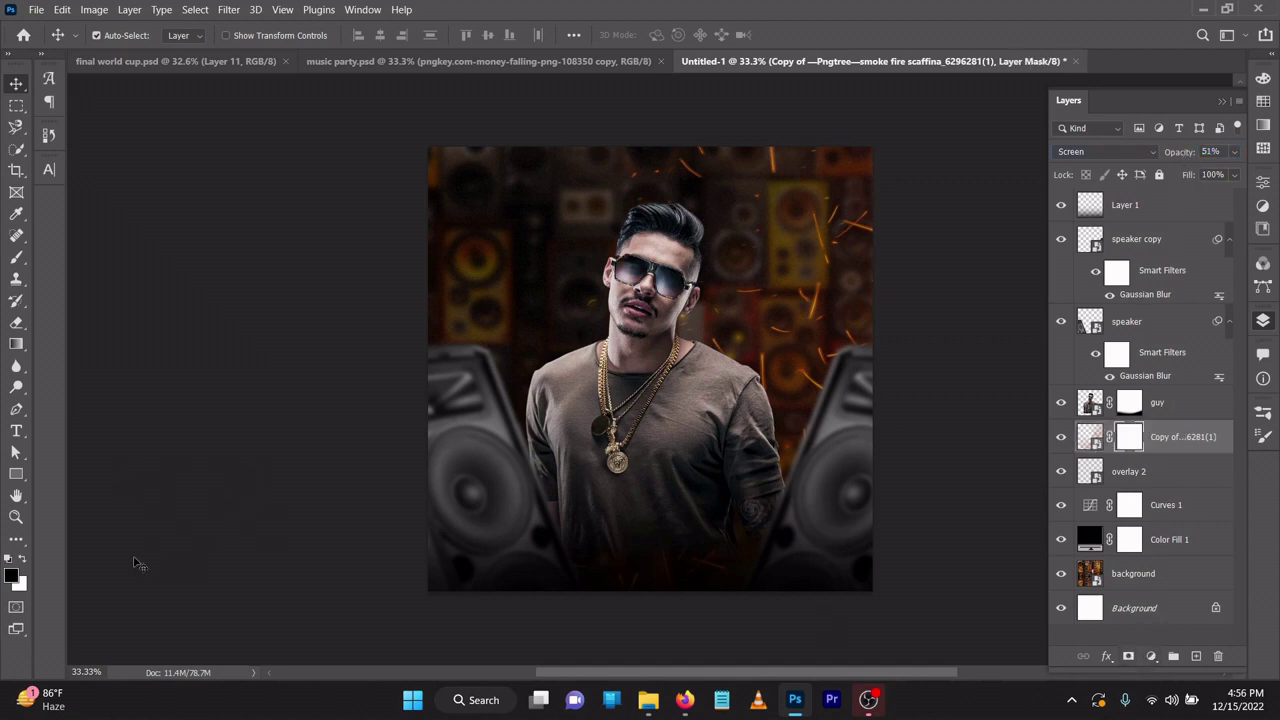
key(b)
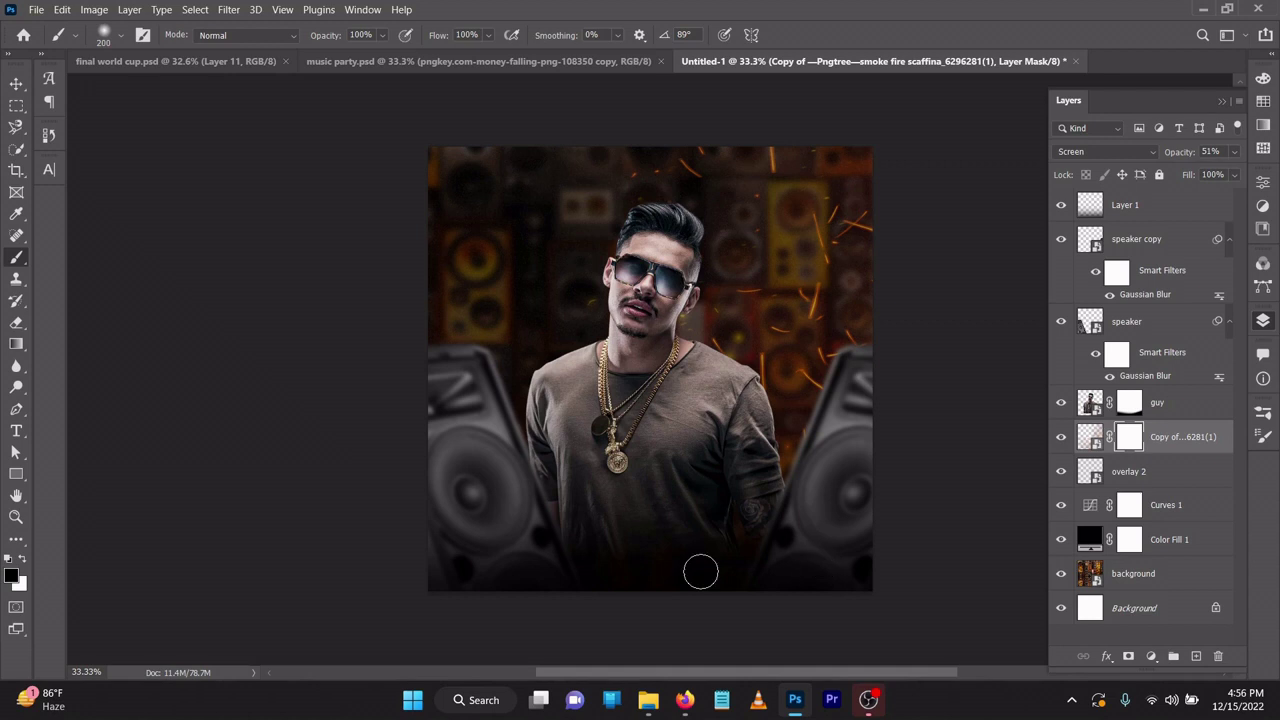
click(18, 86)
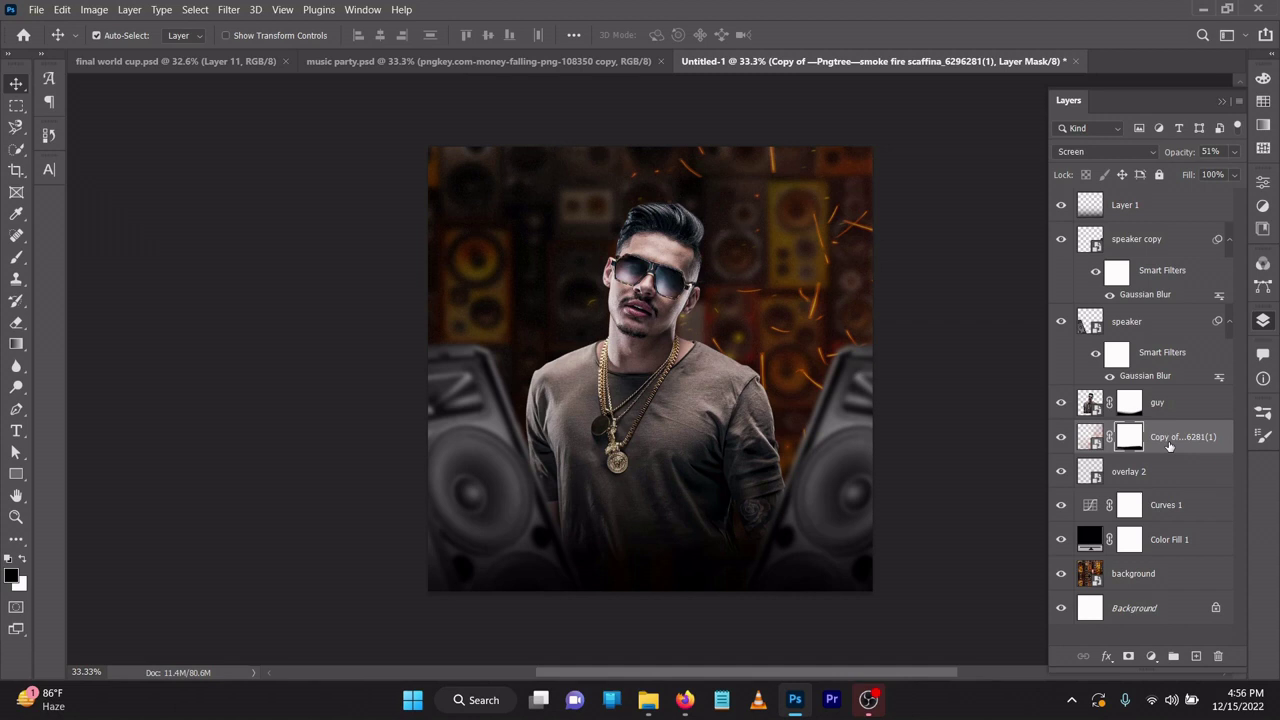
Duplicate the smoke fire layer, flip the copy horizontally, and shift it left so its sparks cover the canvas's left side
key(ctrl+j)
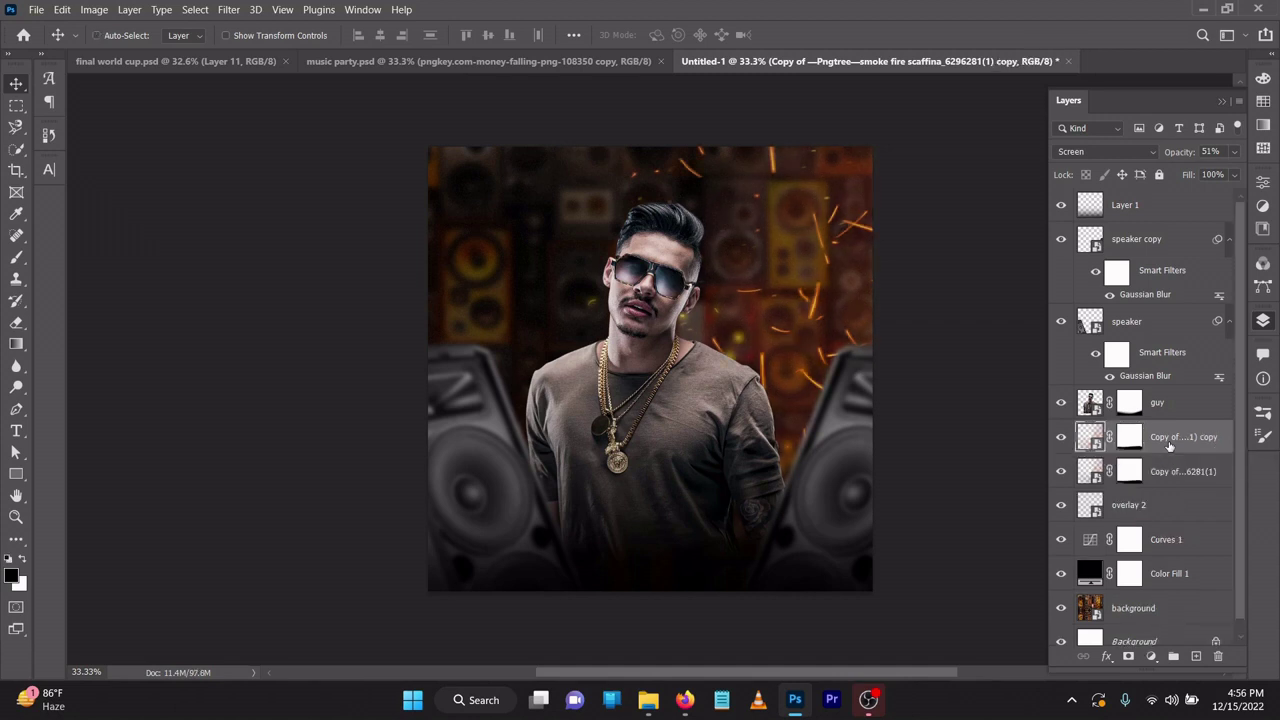
key(ctrl+t)
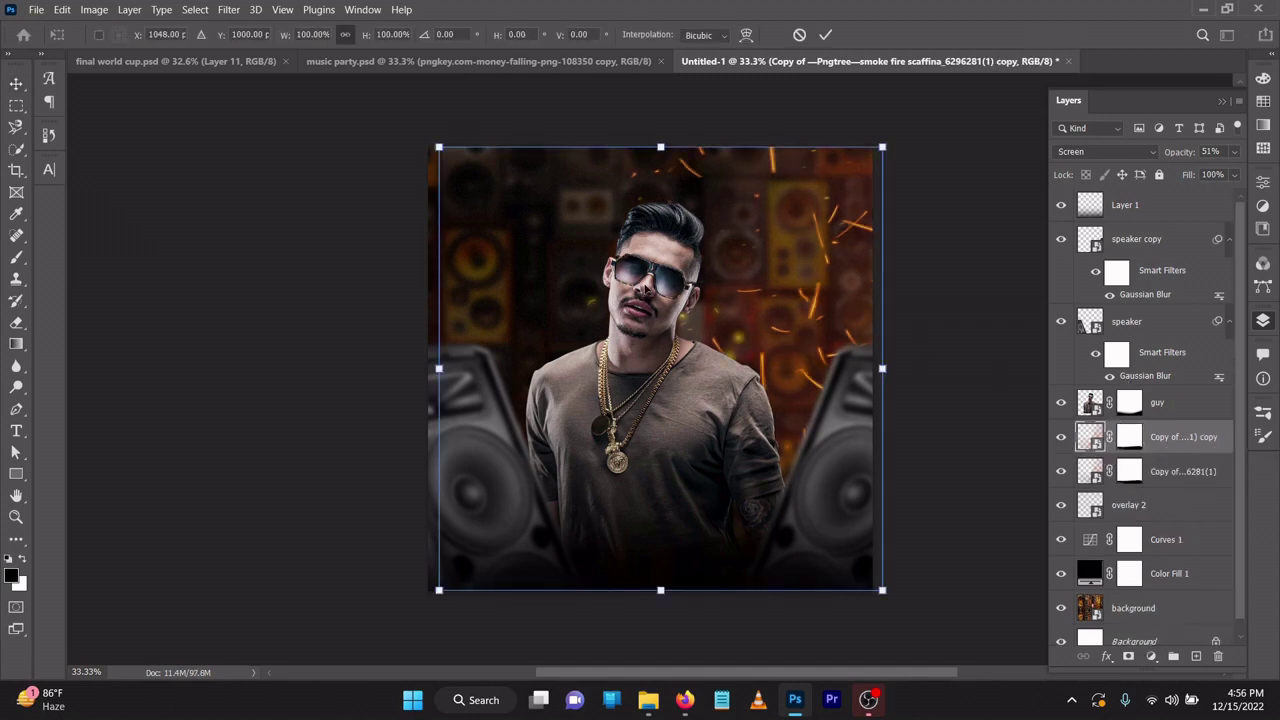
right_click(710, 259)
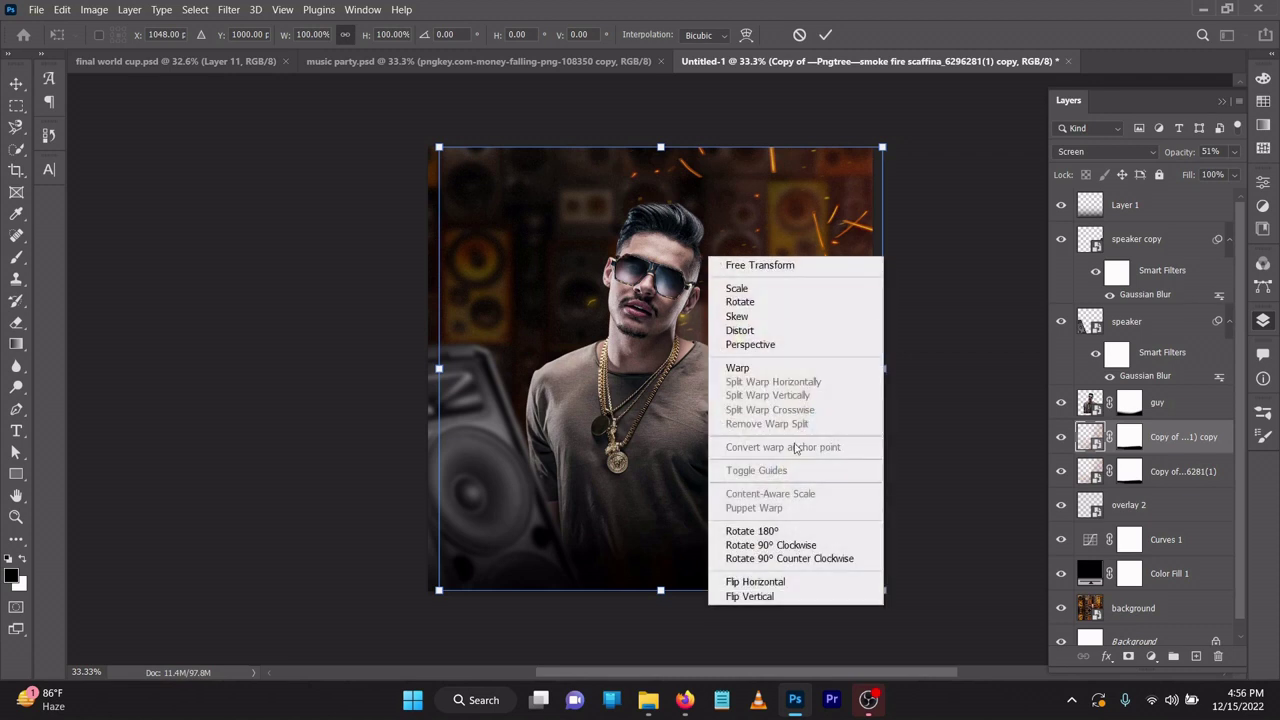
click(780, 586)
drag(533, 300, 516, 300)
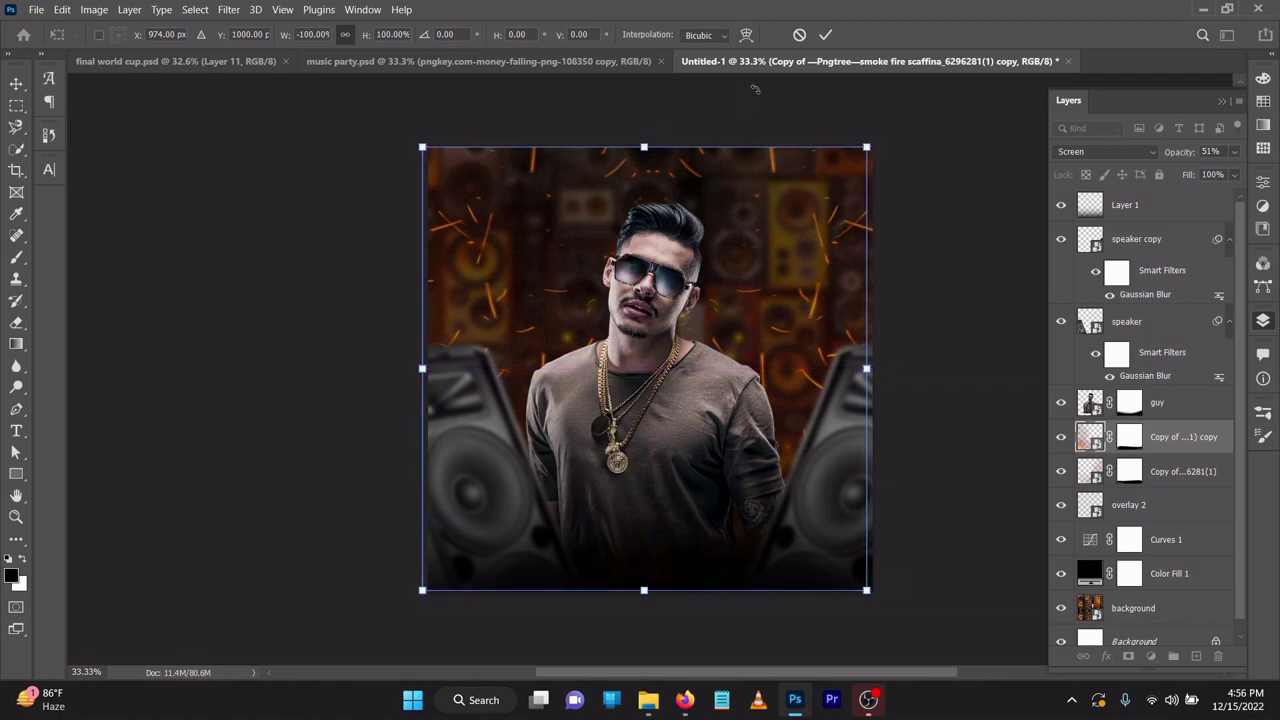
click(825, 34)
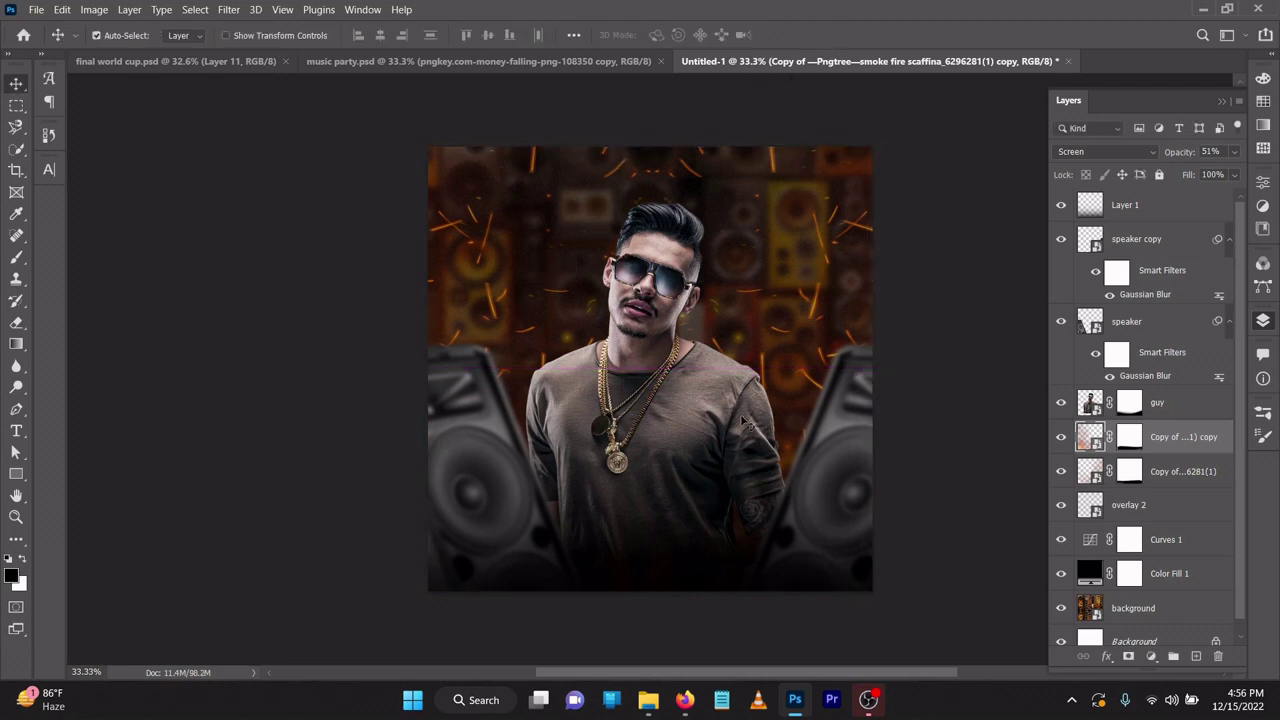
Add a new layer directly above the guy layer and set the foreground color to orange bb5201
click(690, 420)
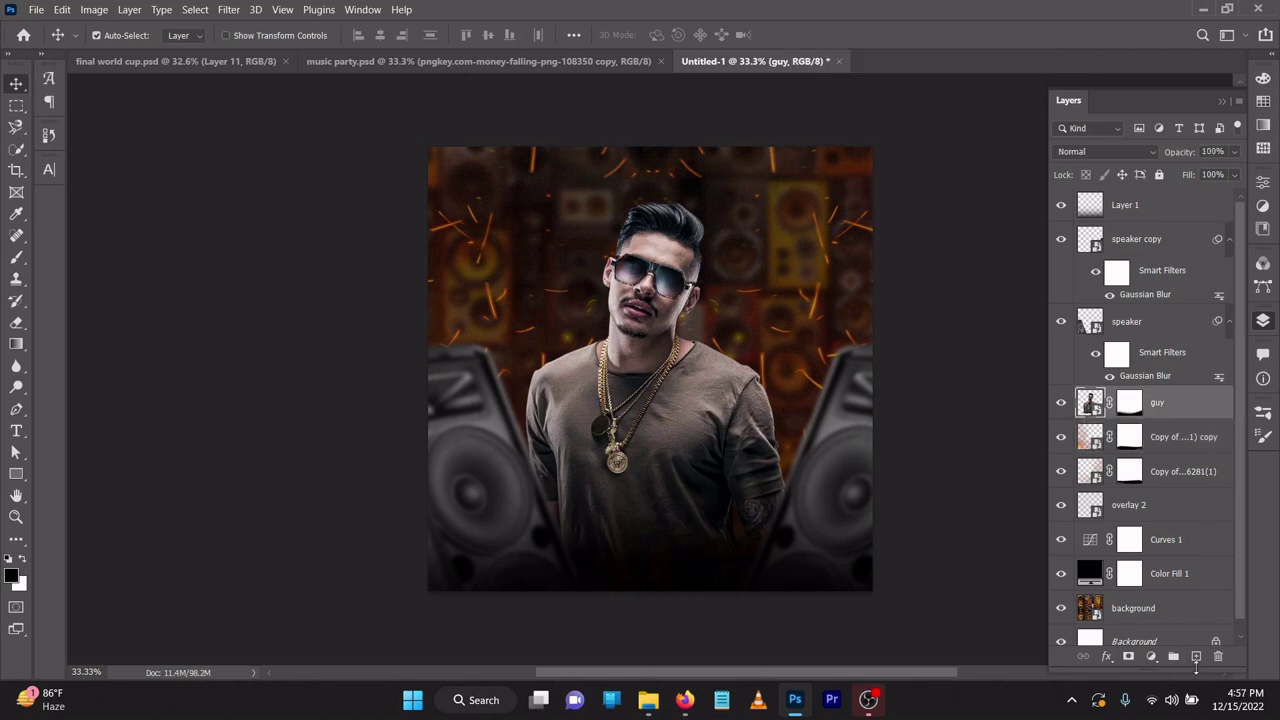
click(1196, 658)
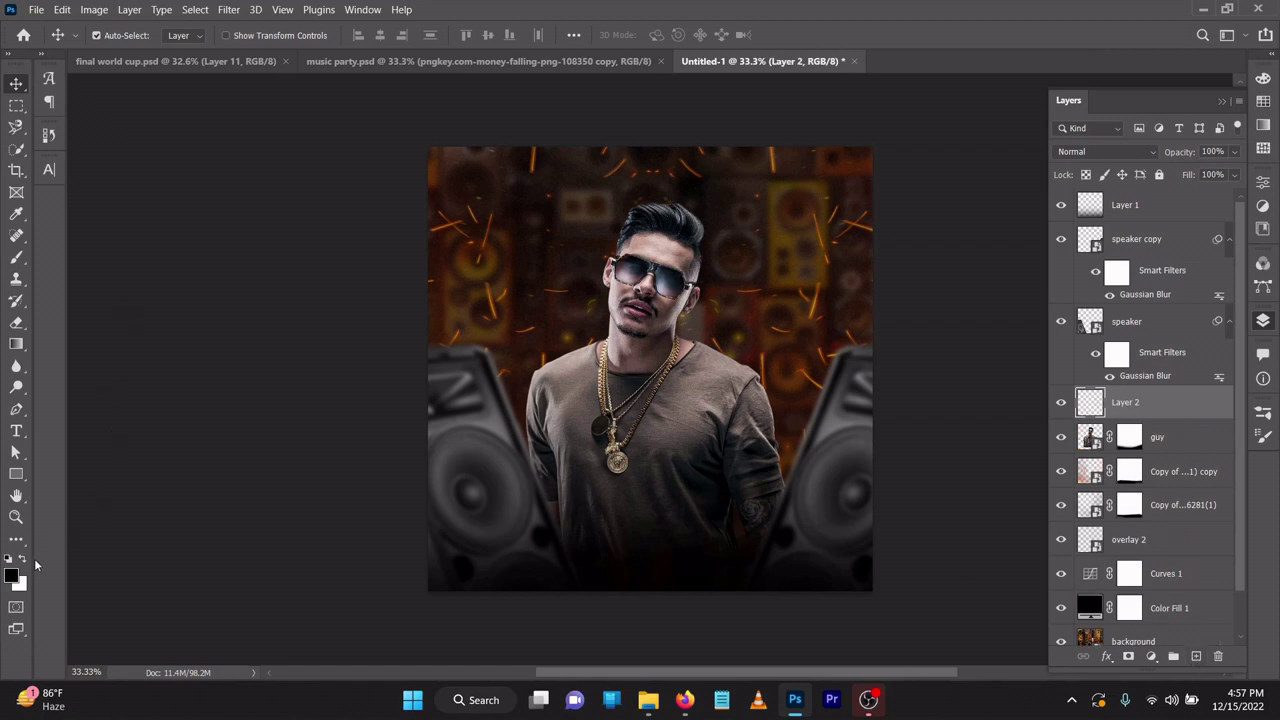
click(12, 575)
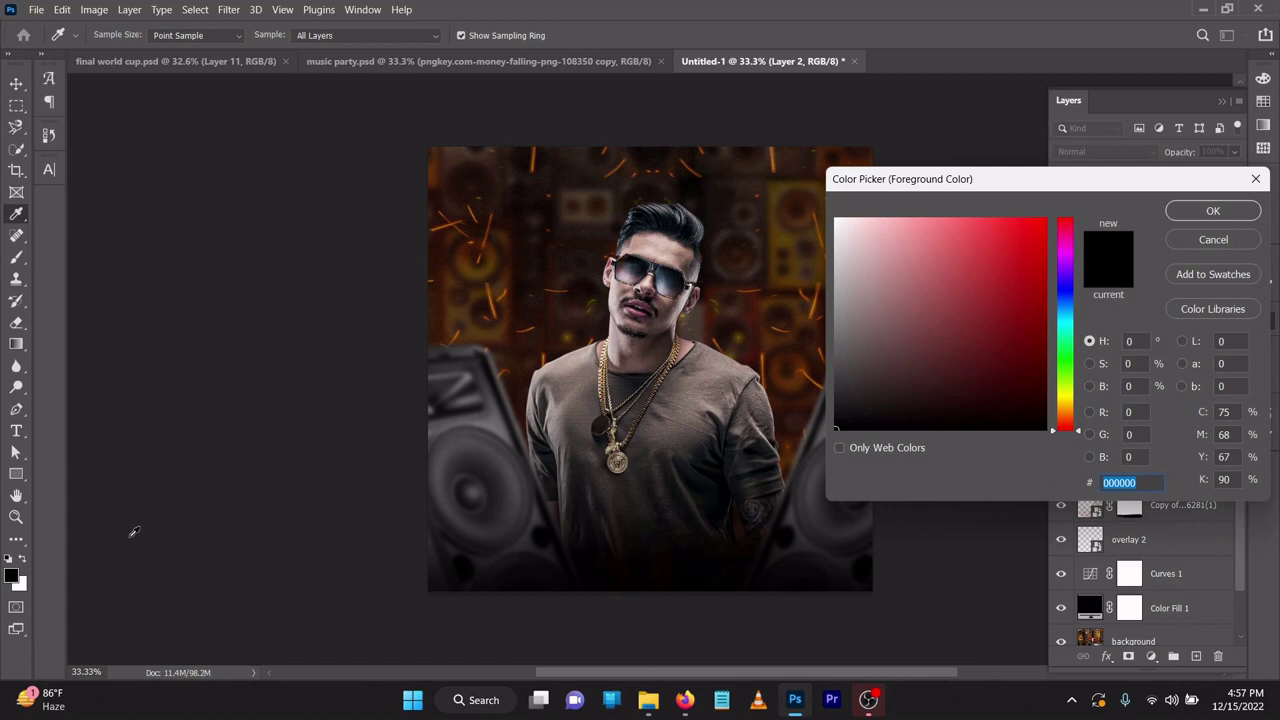
click(437, 170)
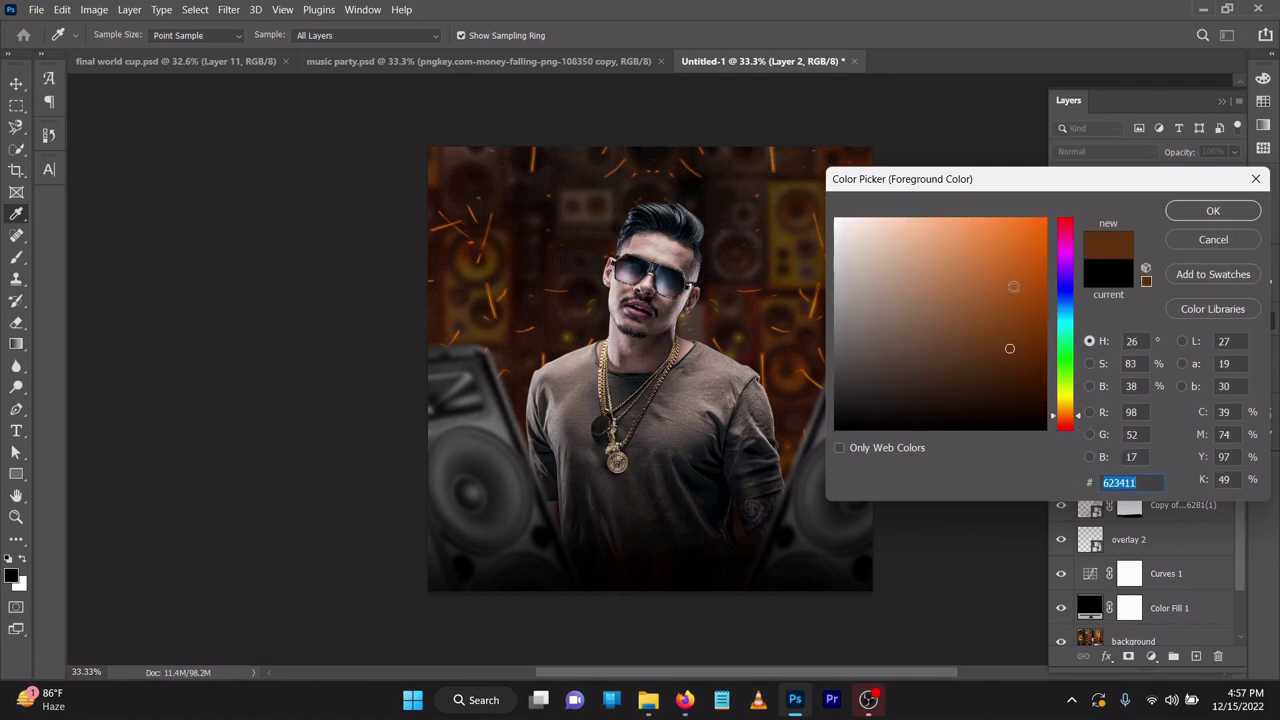
click(1045, 273)
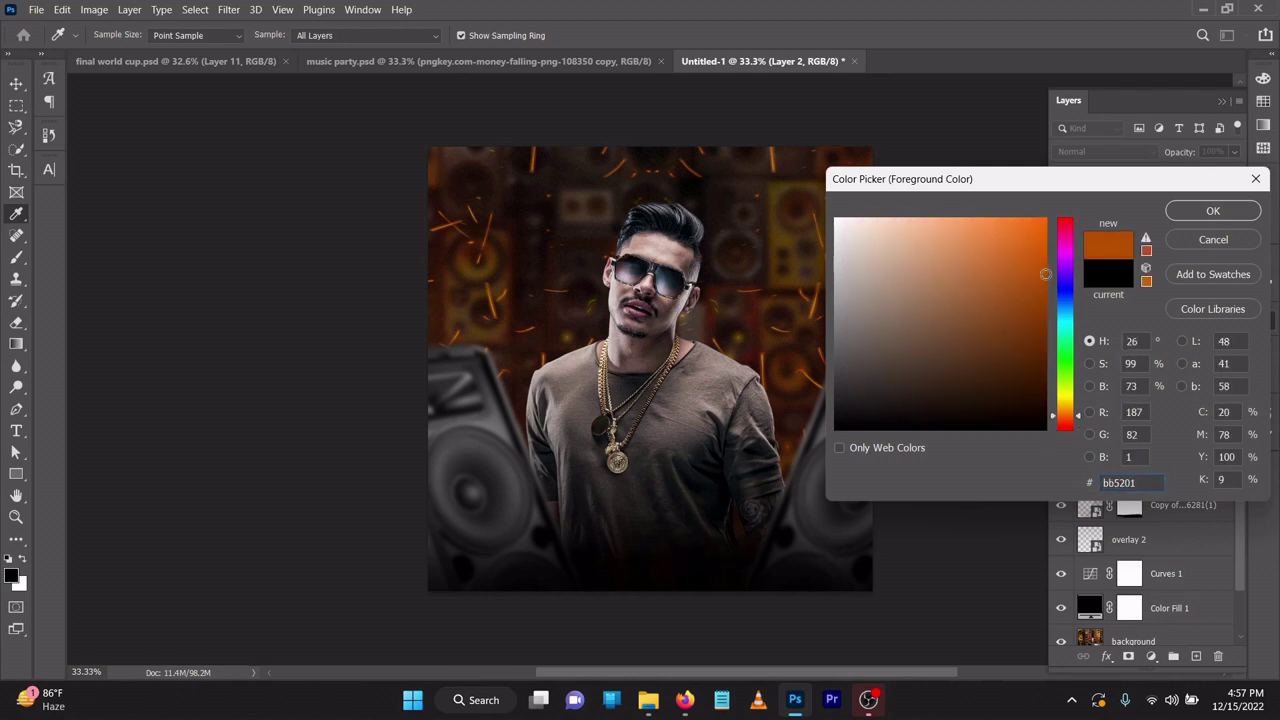
click(1190, 217)
Paint a soft 200-pixel orange dab over the man's right-hand sunglass lens and set its layer to Linear Dodge (Add) blending
key(v)
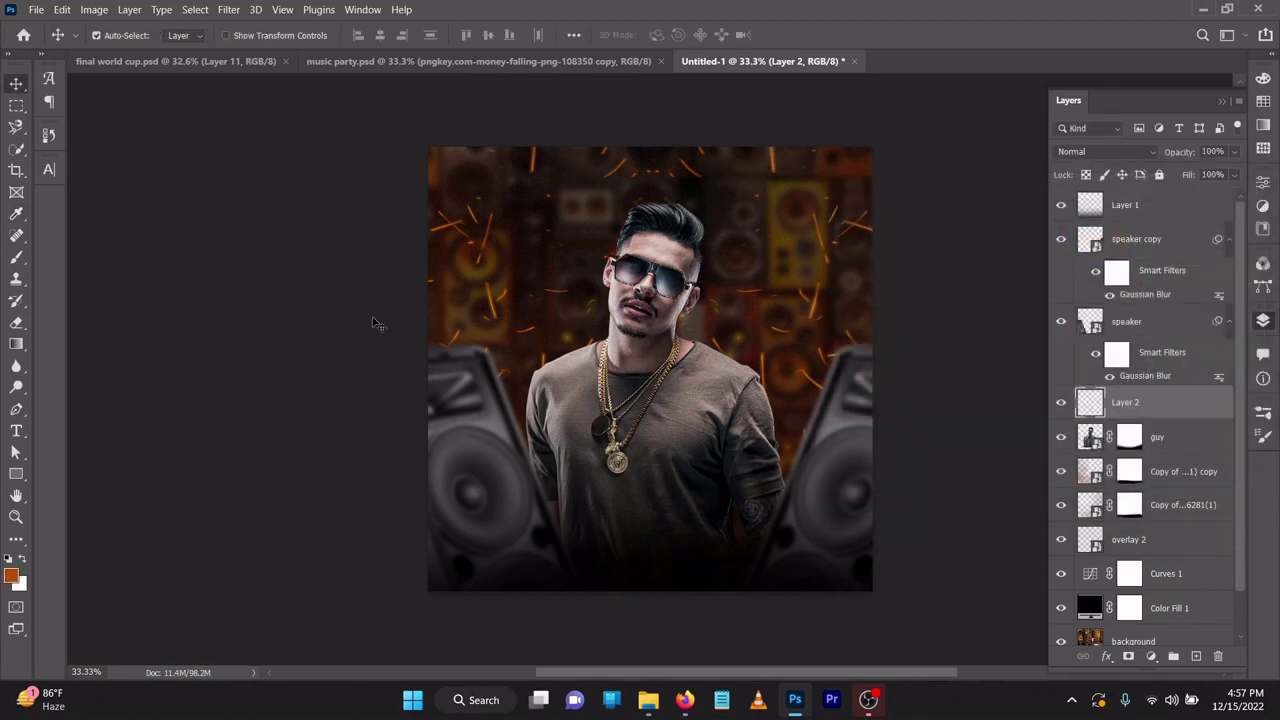
key(b)
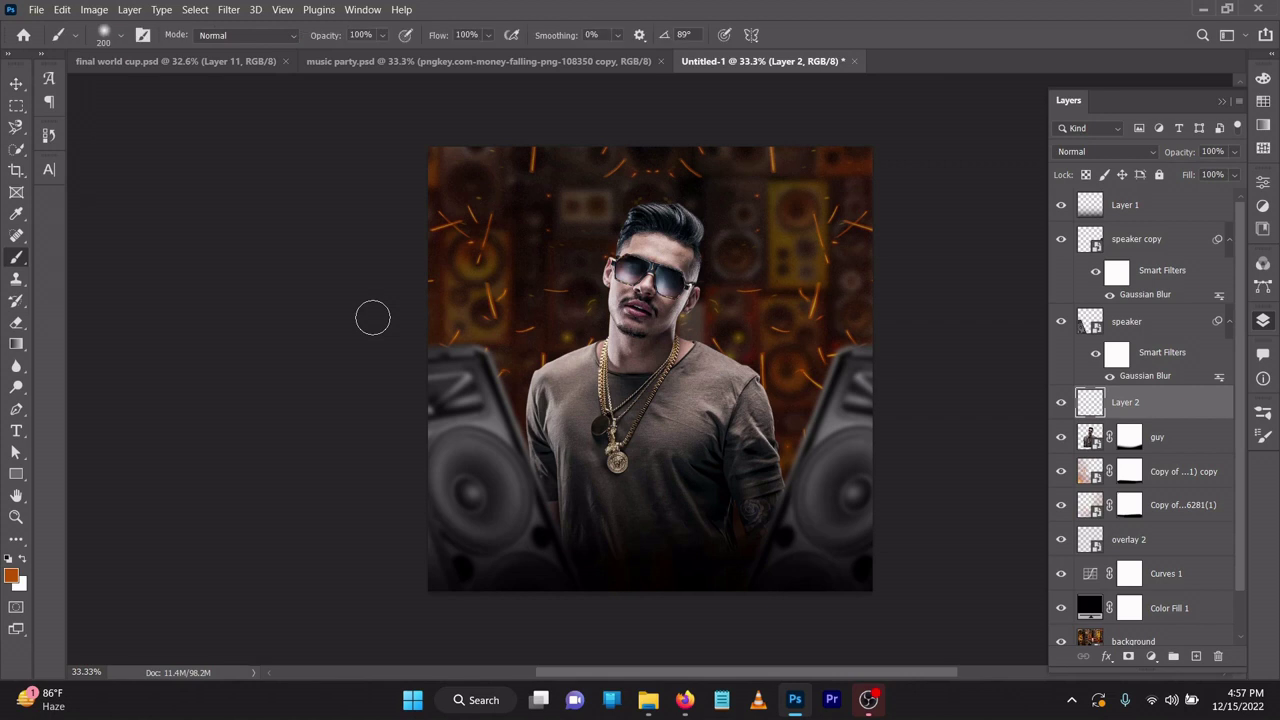
scroll(674, 294, up, 3)
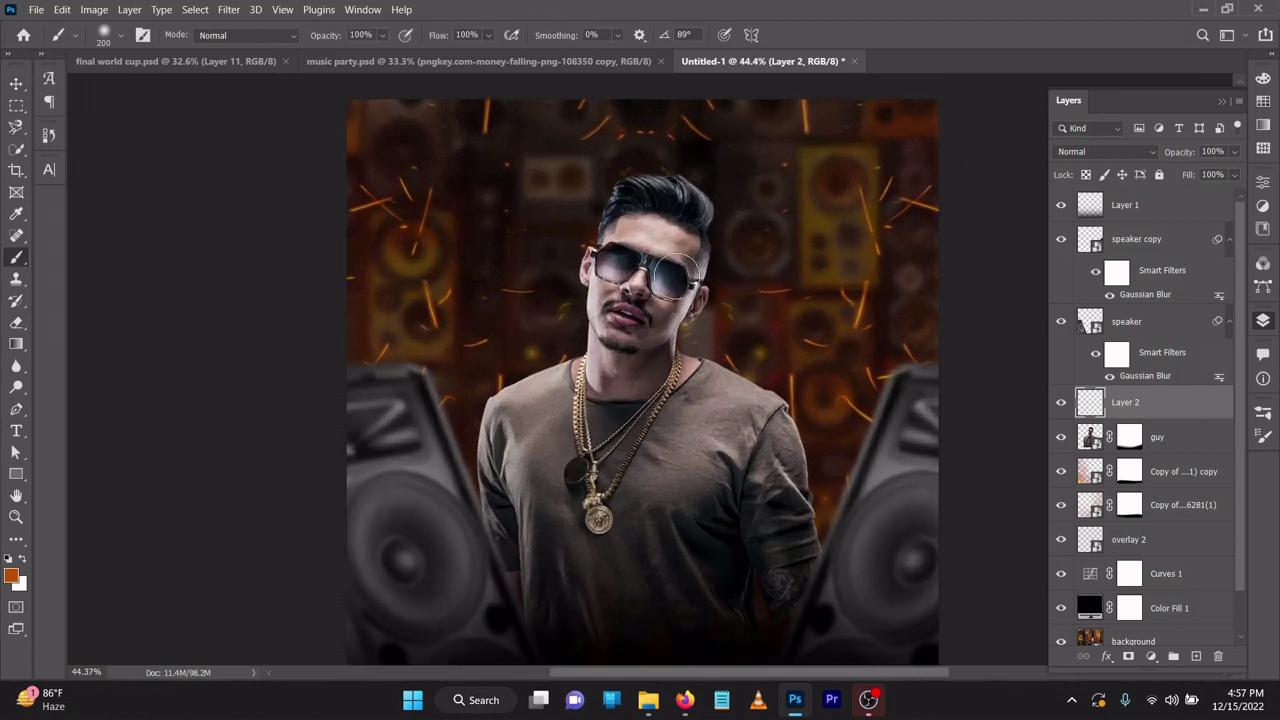
drag(656, 280, 682, 288)
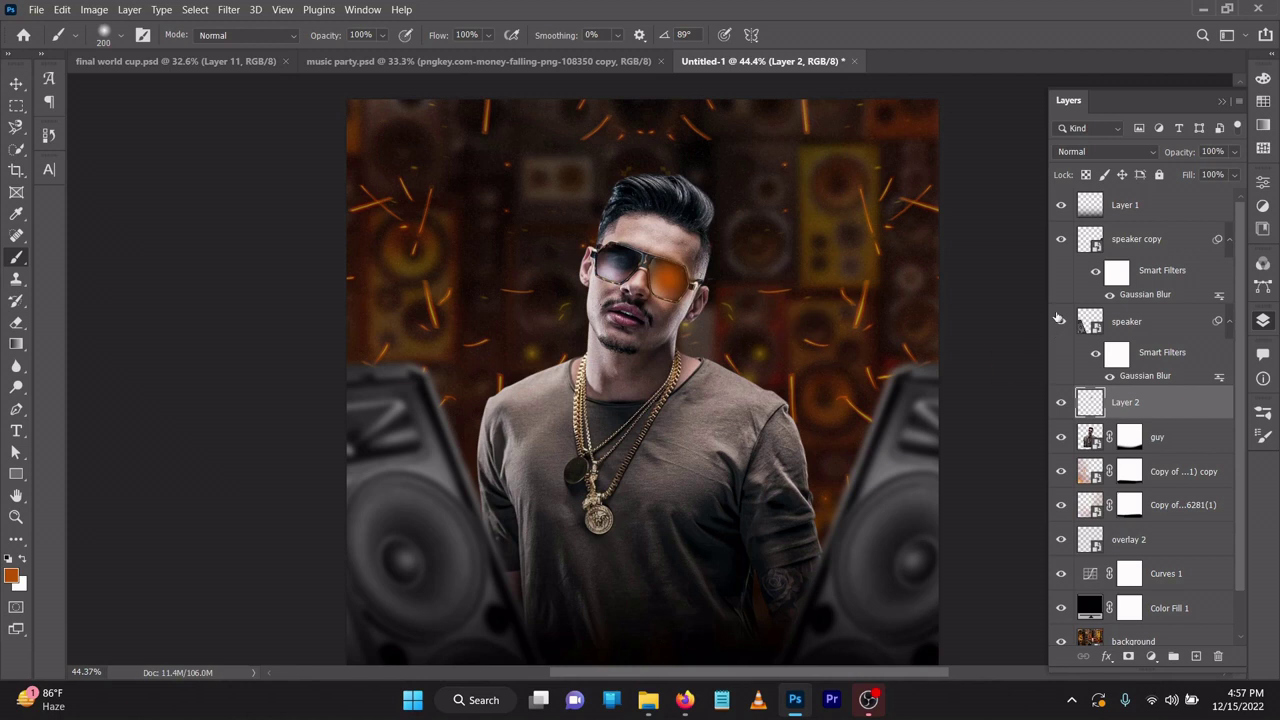
click(1082, 154)
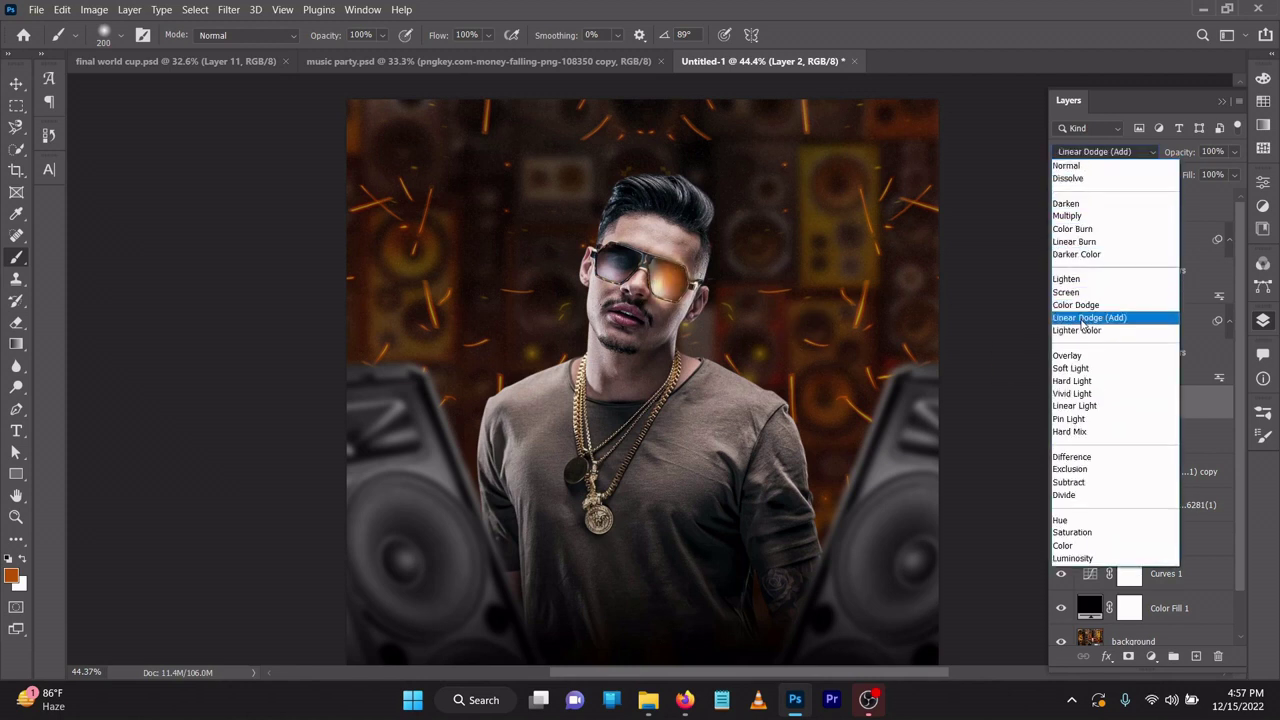
click(1082, 320)
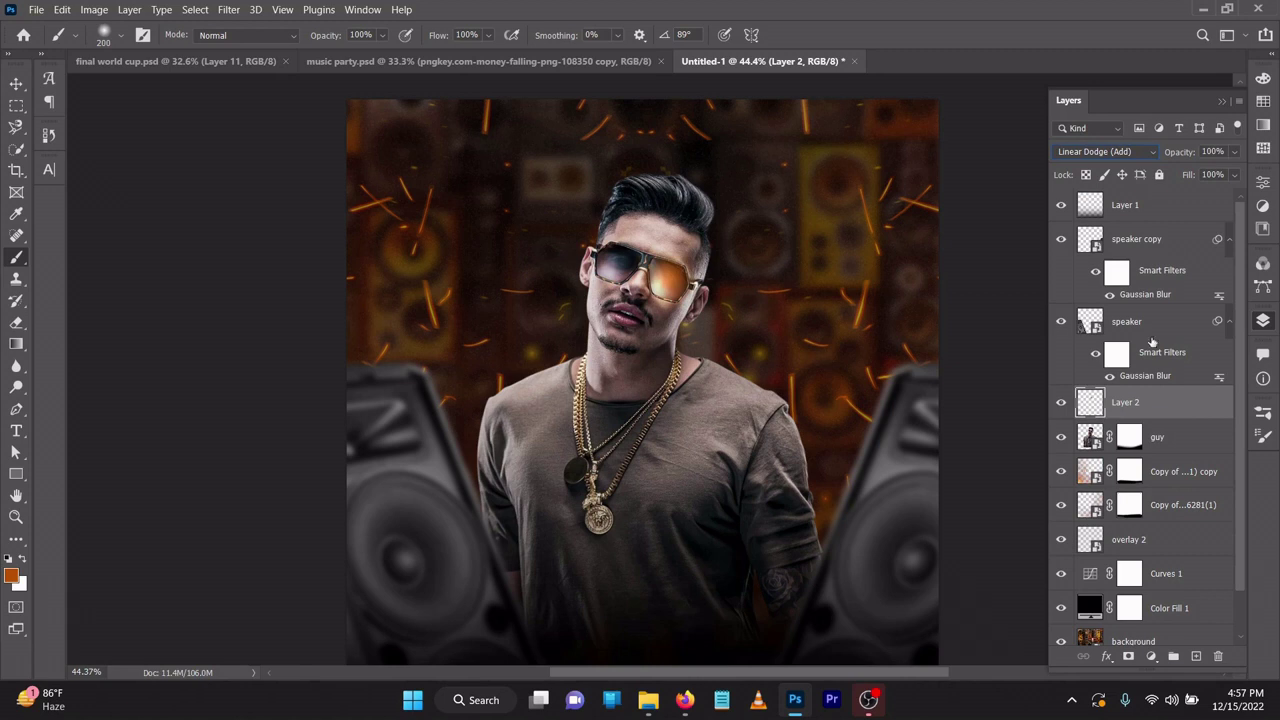
Duplicate the lens glow layer three times to intensify its brightness
key(ctrl+j)
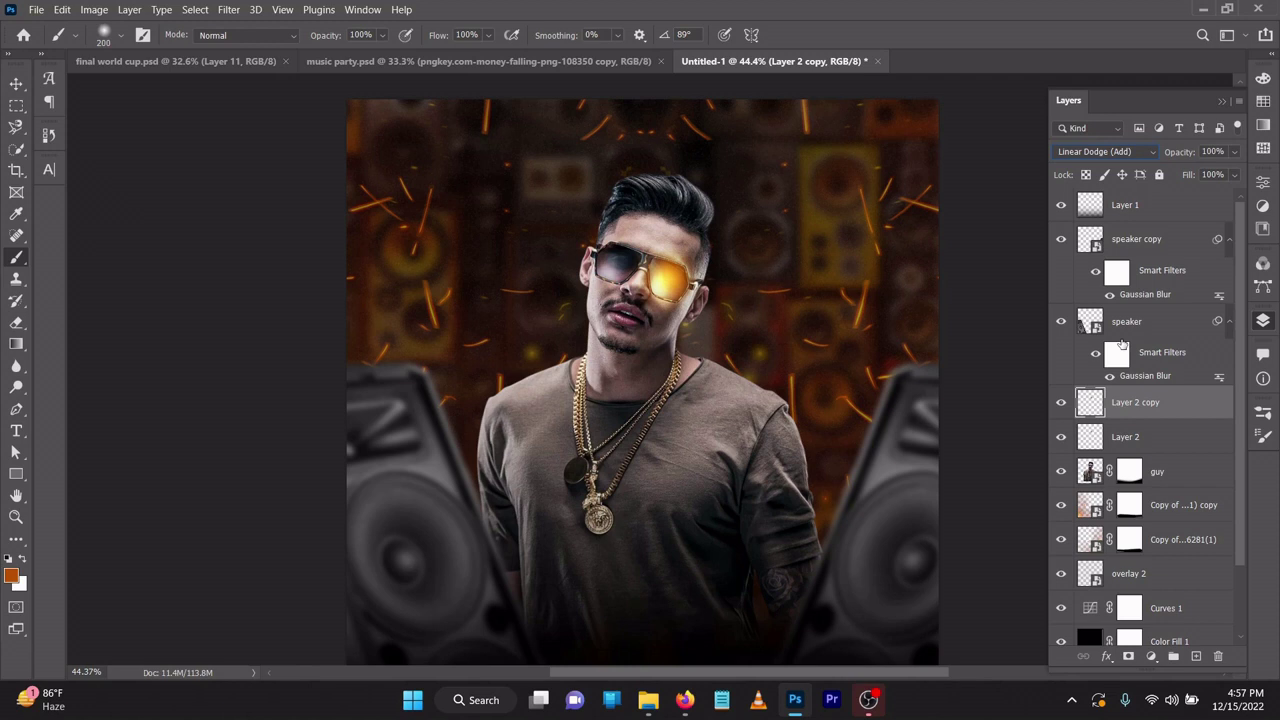
key(ctrl+j)
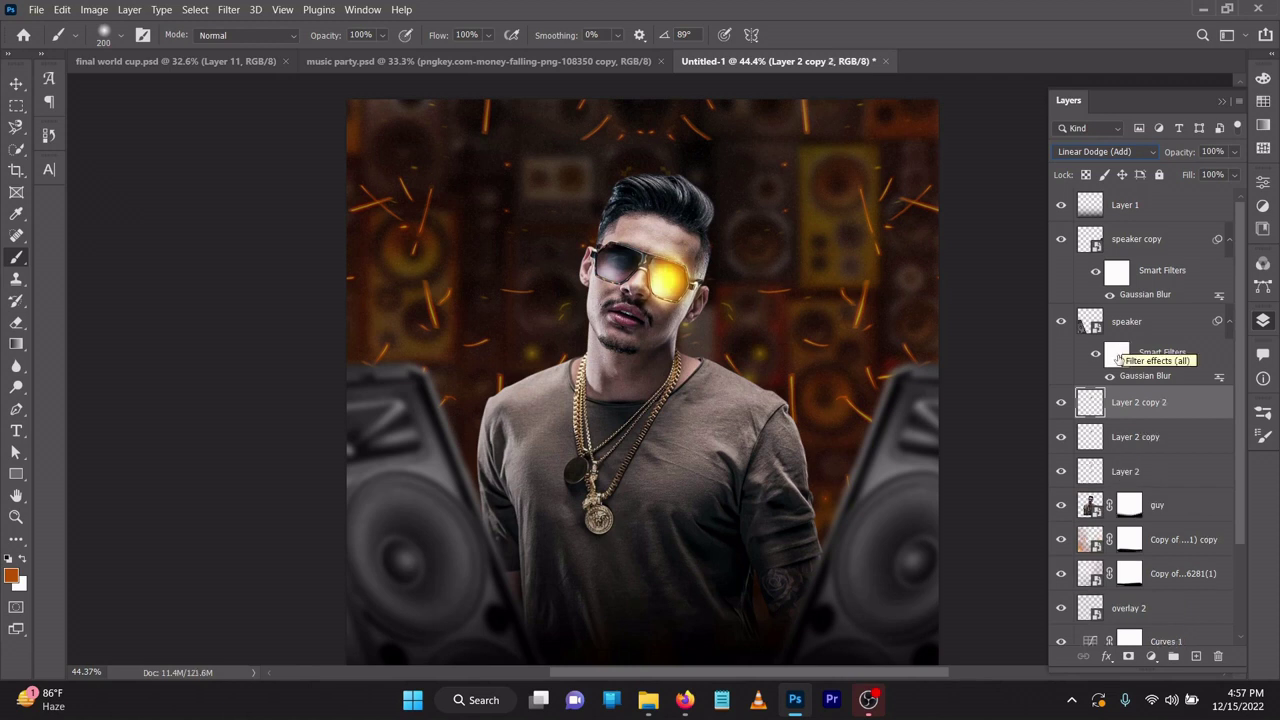
key(ctrl+j)
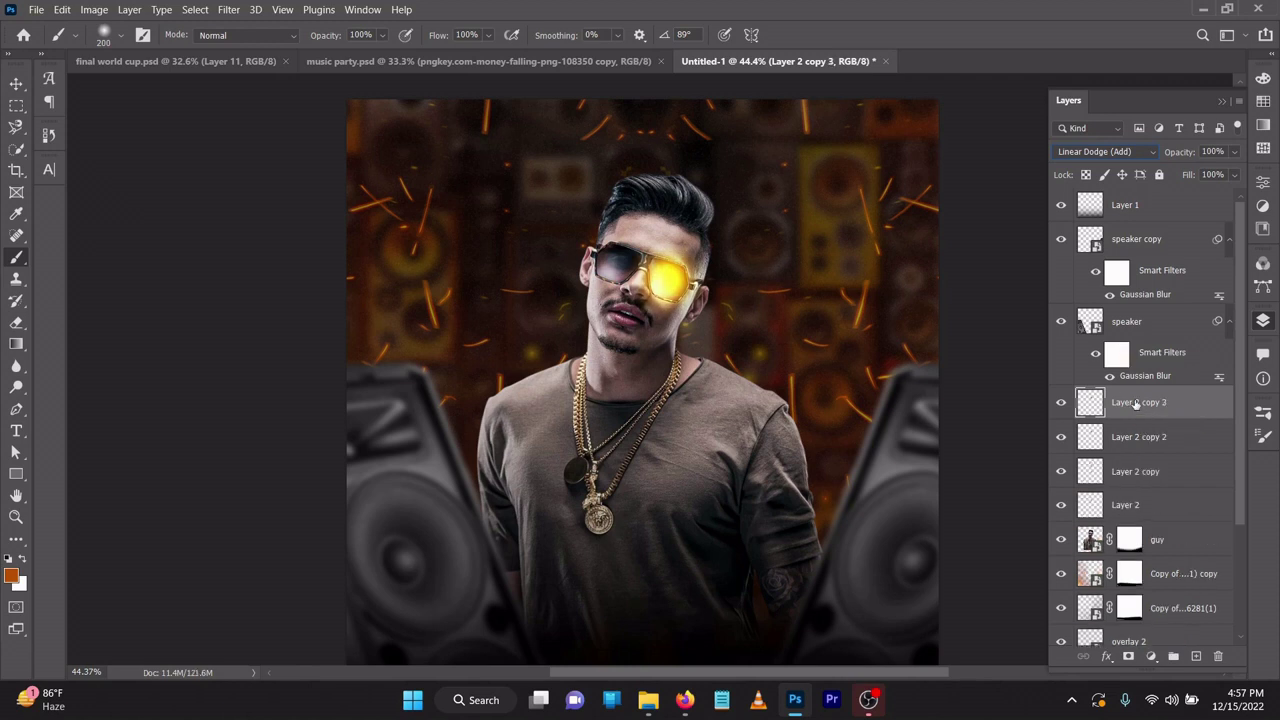
click(14, 82)
drag(678, 296, 620, 271)
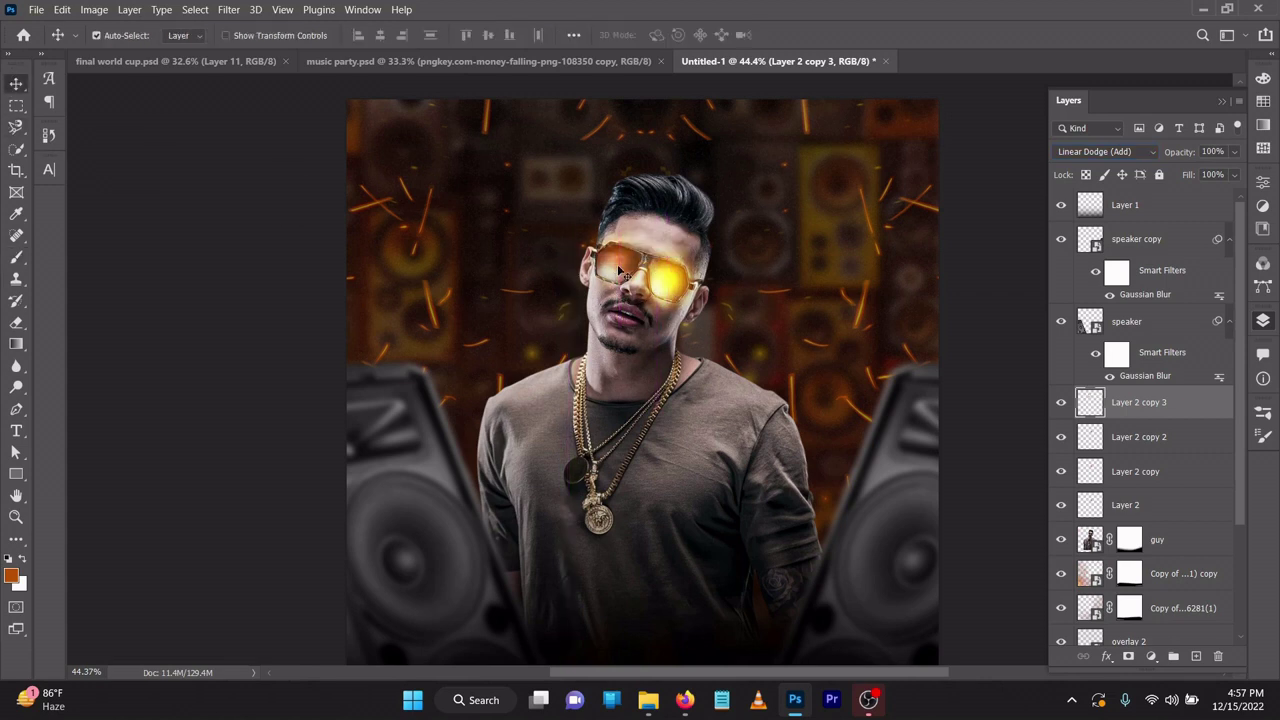
key(j)
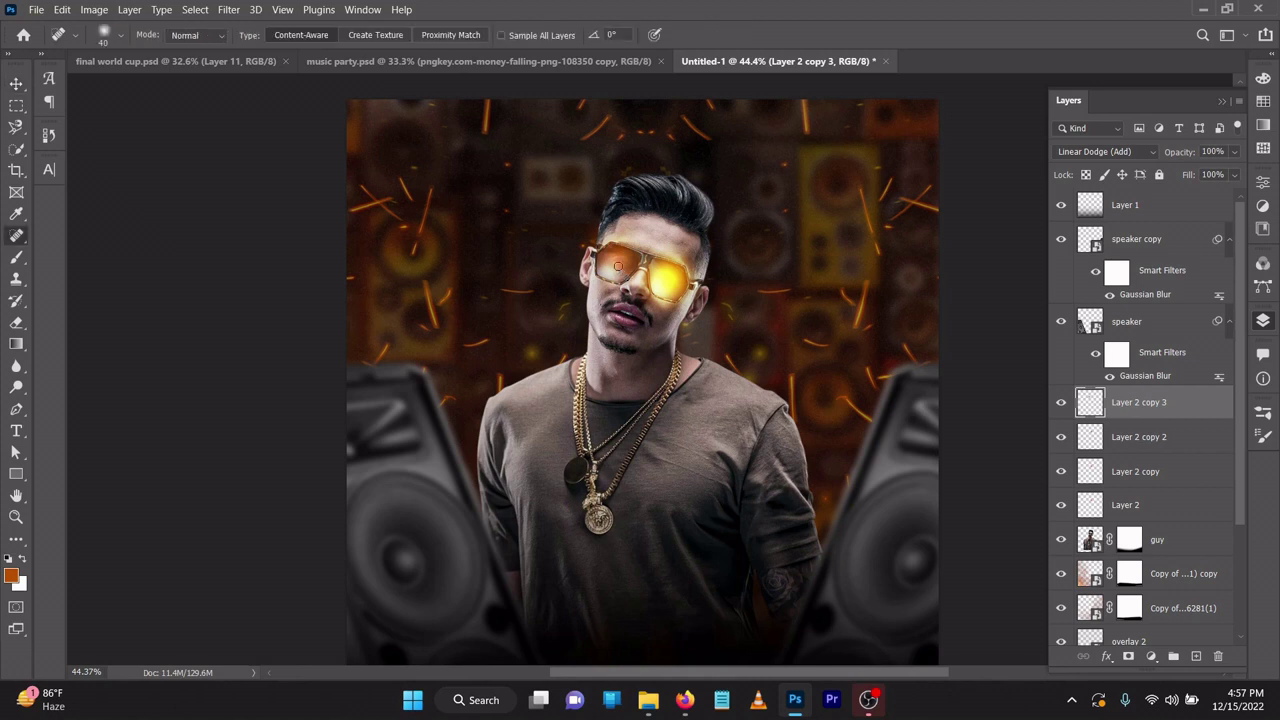
key(ctrl+z)
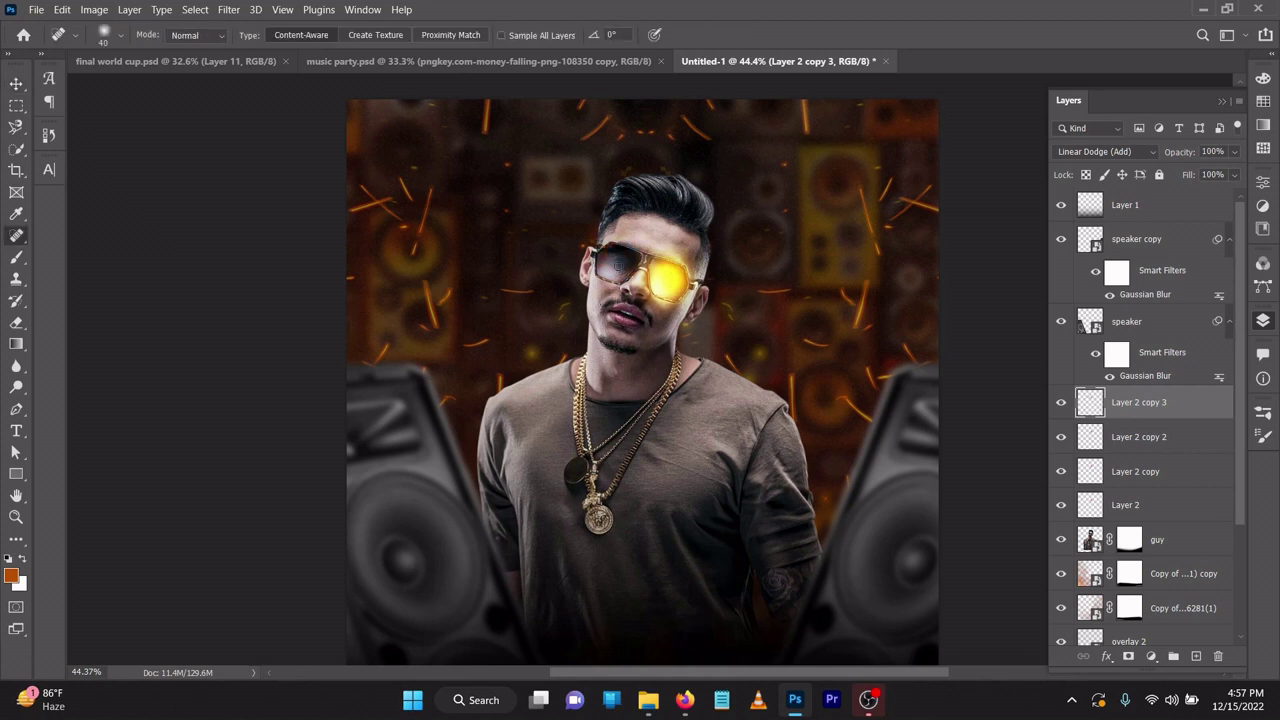
Move the topmost lens glow copy onto the other sunglass lens and duplicate it three times there
click(16, 82)
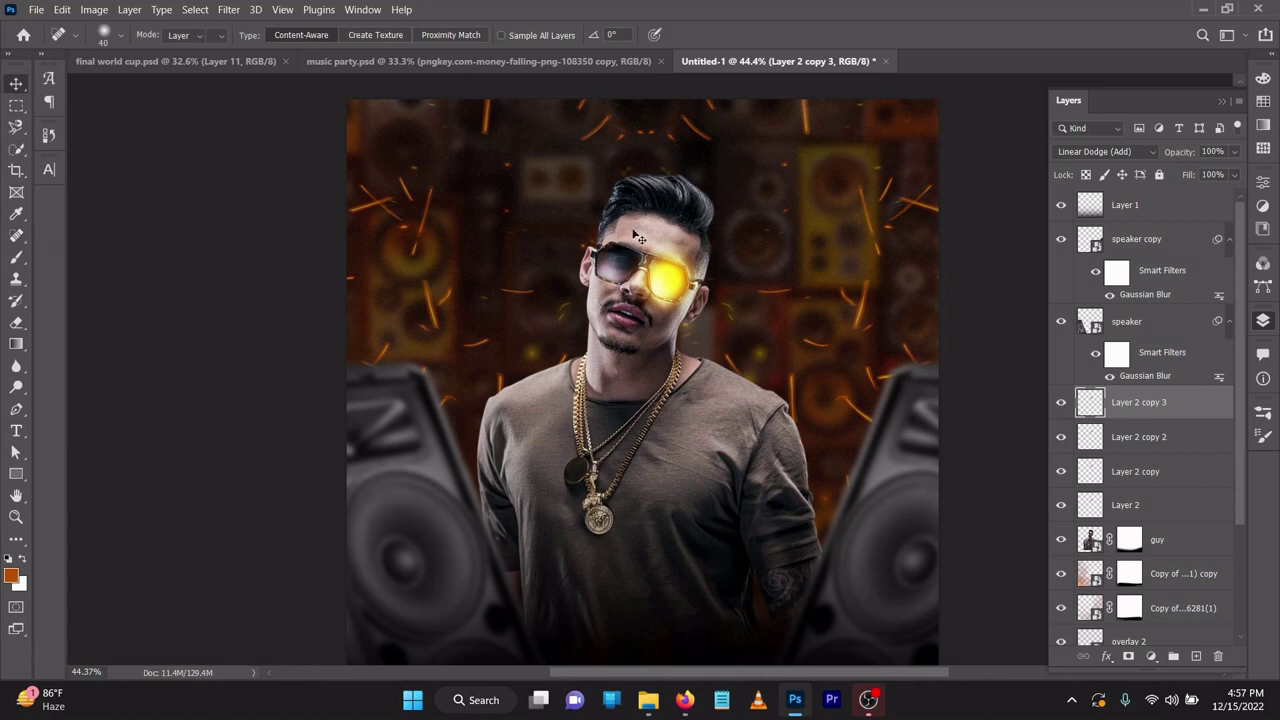
mouse_move(664, 284)
mouse_down()
mouse_move(640, 286)
mouse_move(651, 287)
mouse_up()
key(ctrl+j)
key(ctrl+j)
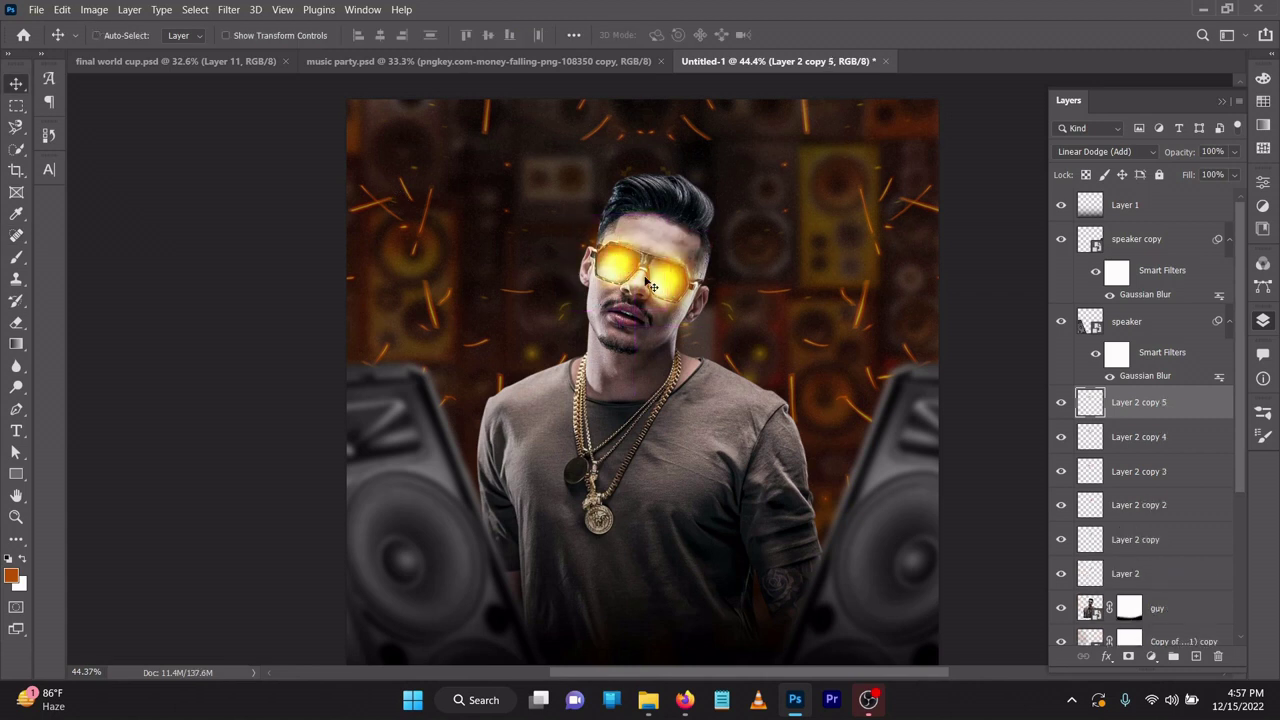
key(ctrl+j)
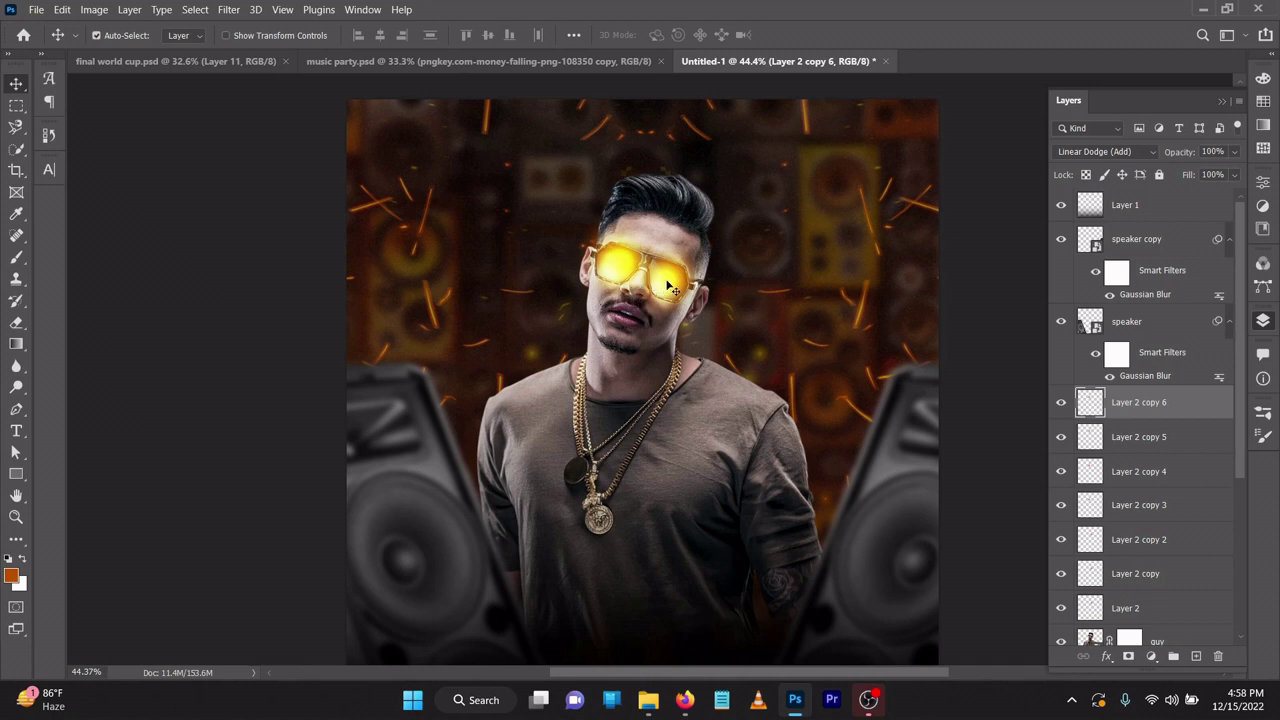
Select the Layer 2 copy 2 glow layer and duplicate it once more to strengthen the first lens's glow
key(alt+bracketleft)
key(alt+bracketleft)
key(alt+bracketleft)
key(alt+bracketleft)
key(ctrl+j)
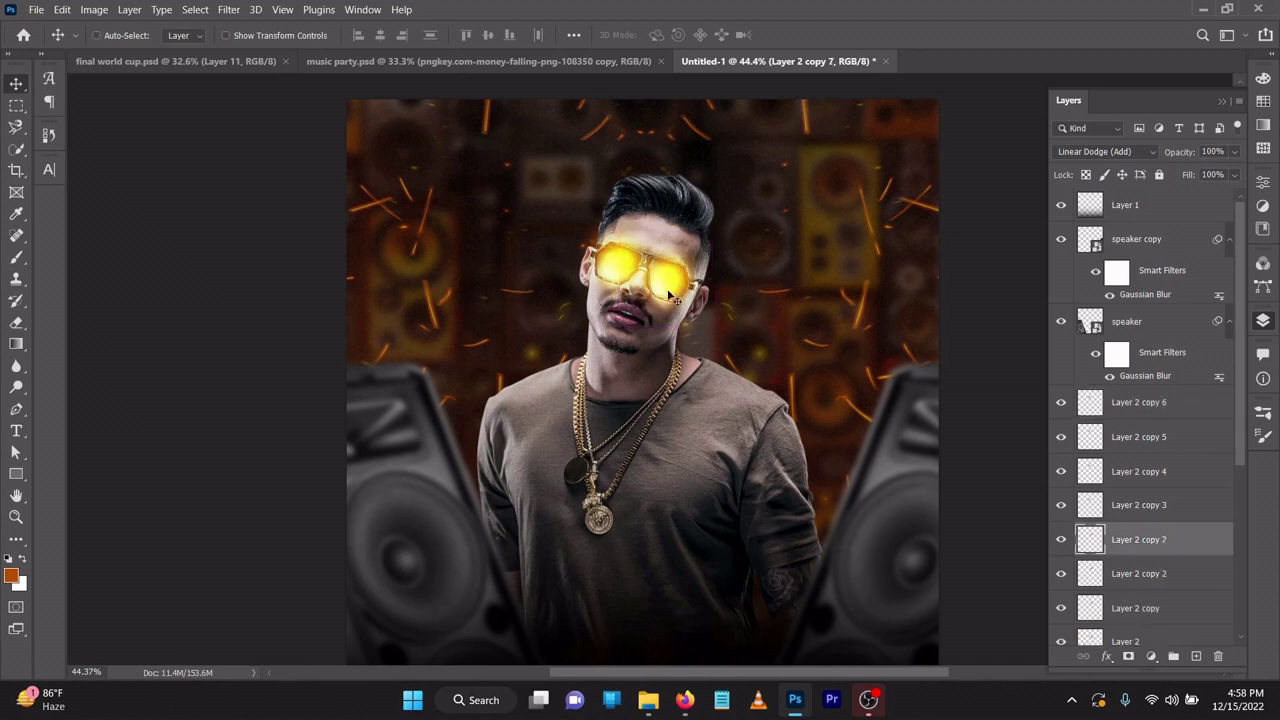
scroll(670, 297, down, 2)
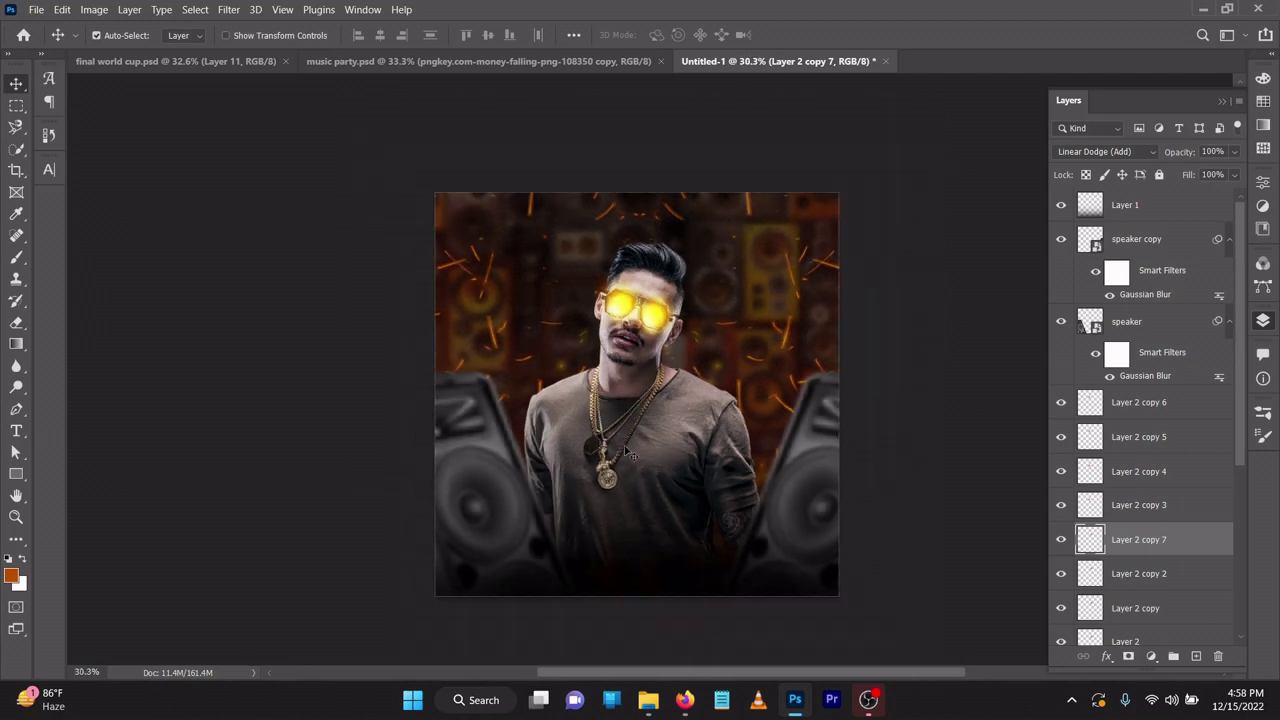
scroll(620, 430, up, 3)
scroll(636, 460, down, 3)
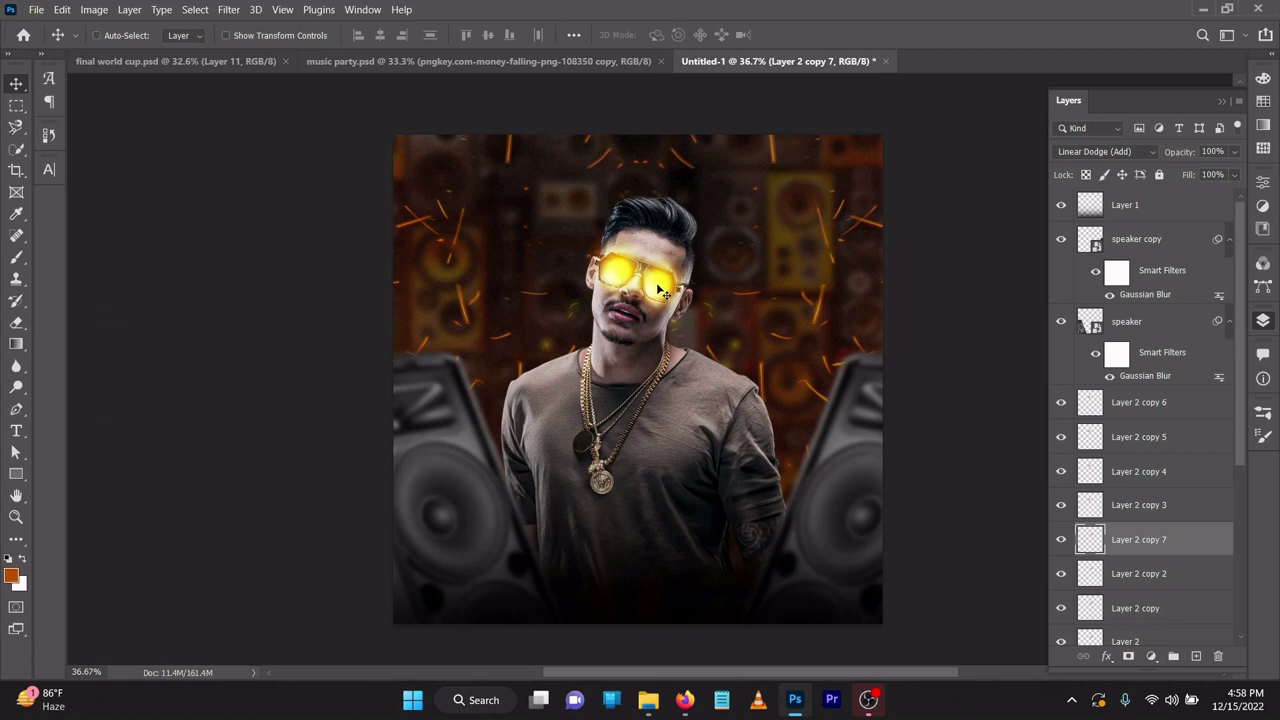
Duplicate the glow, move the copy onto the necklace where the chains meet, and squash it vertically into a thin flare
key(ctrl+j)
drag(660, 290, 598, 437)
key(ctrl+t)
scroll(565, 487, up, 2)
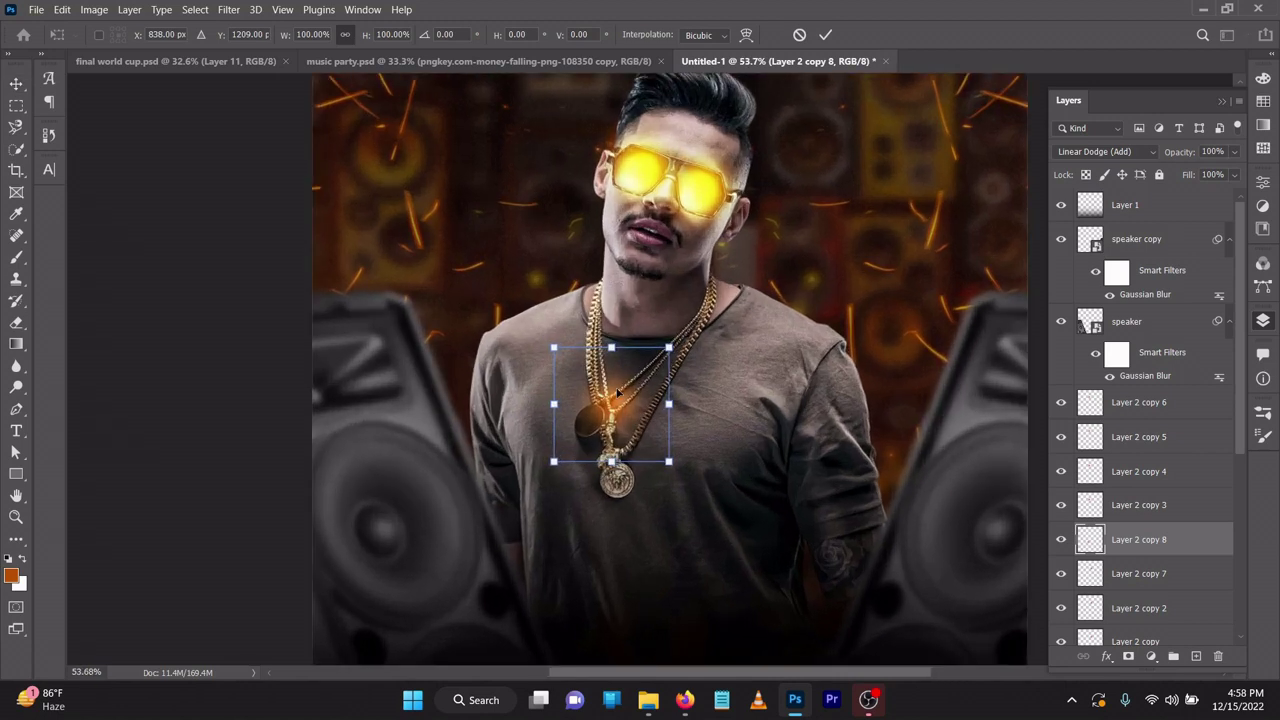
drag(614, 348, 598, 403)
click(825, 35)
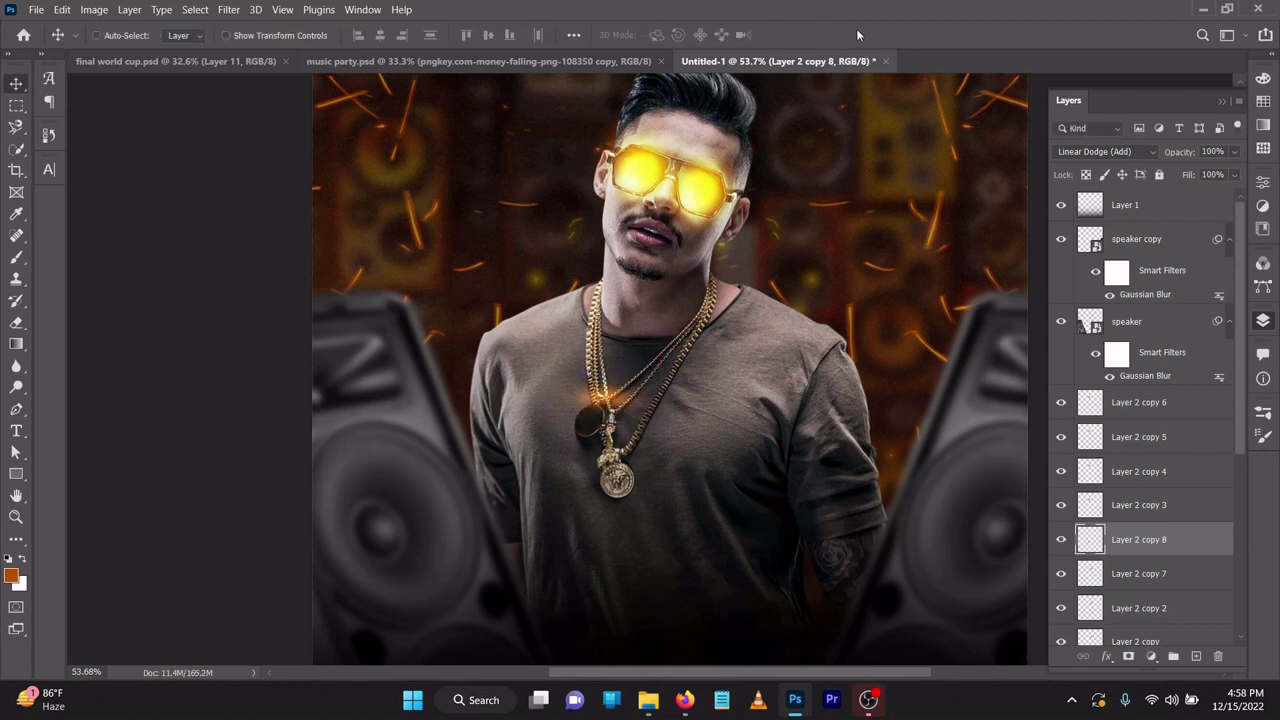
Duplicate the necklace flare twice, move the newest copy down to the top of the gold medallion, and duplicate it once there
key(ctrl+j)
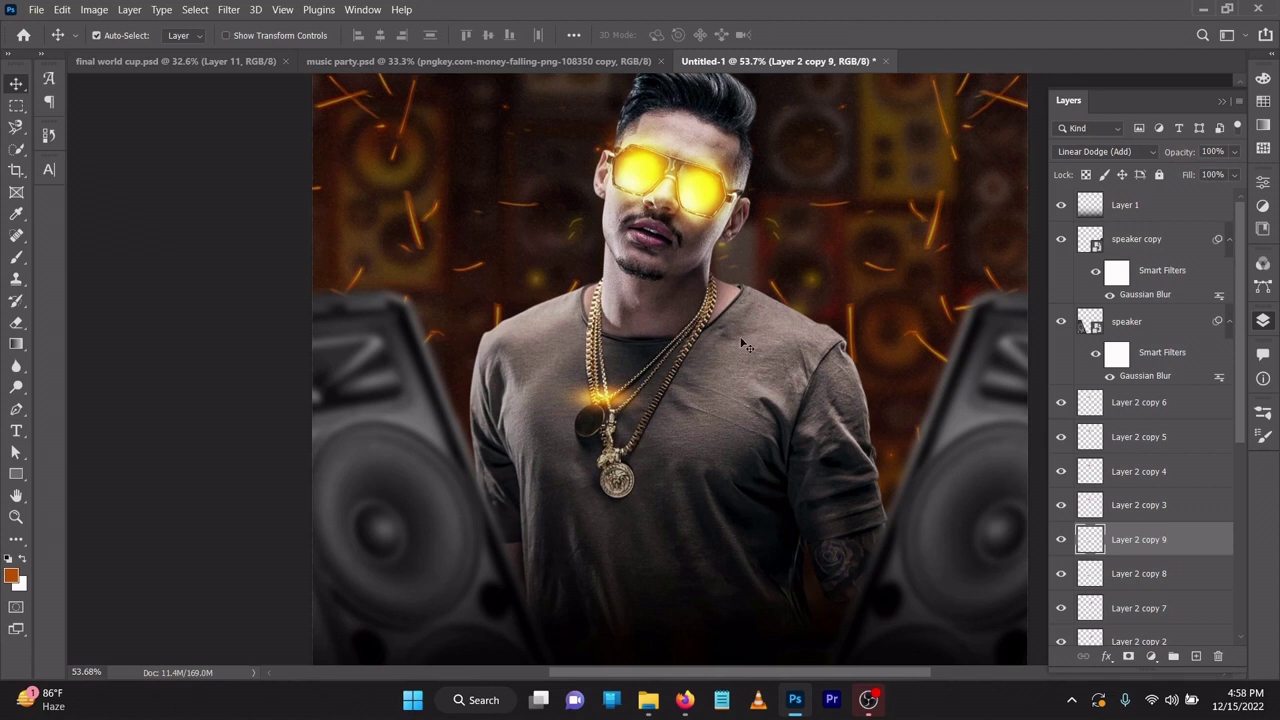
key(ctrl+j)
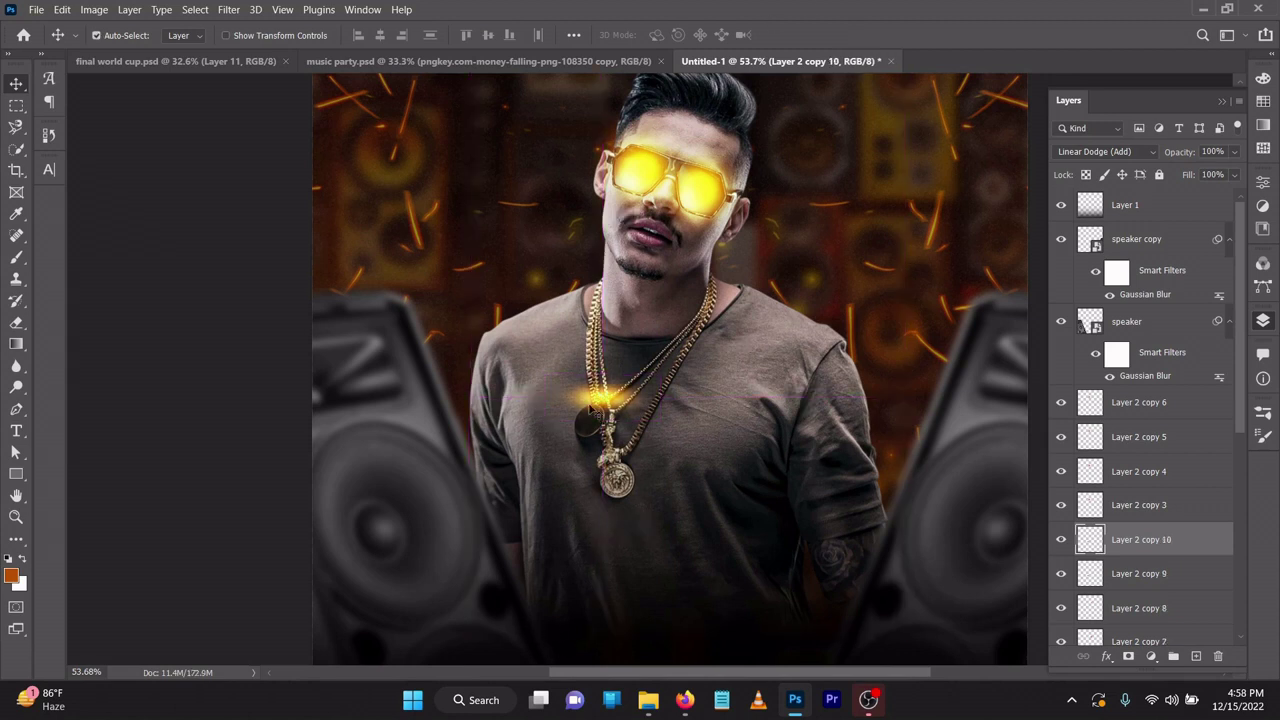
drag(597, 410, 610, 446)
key(ctrl+j)
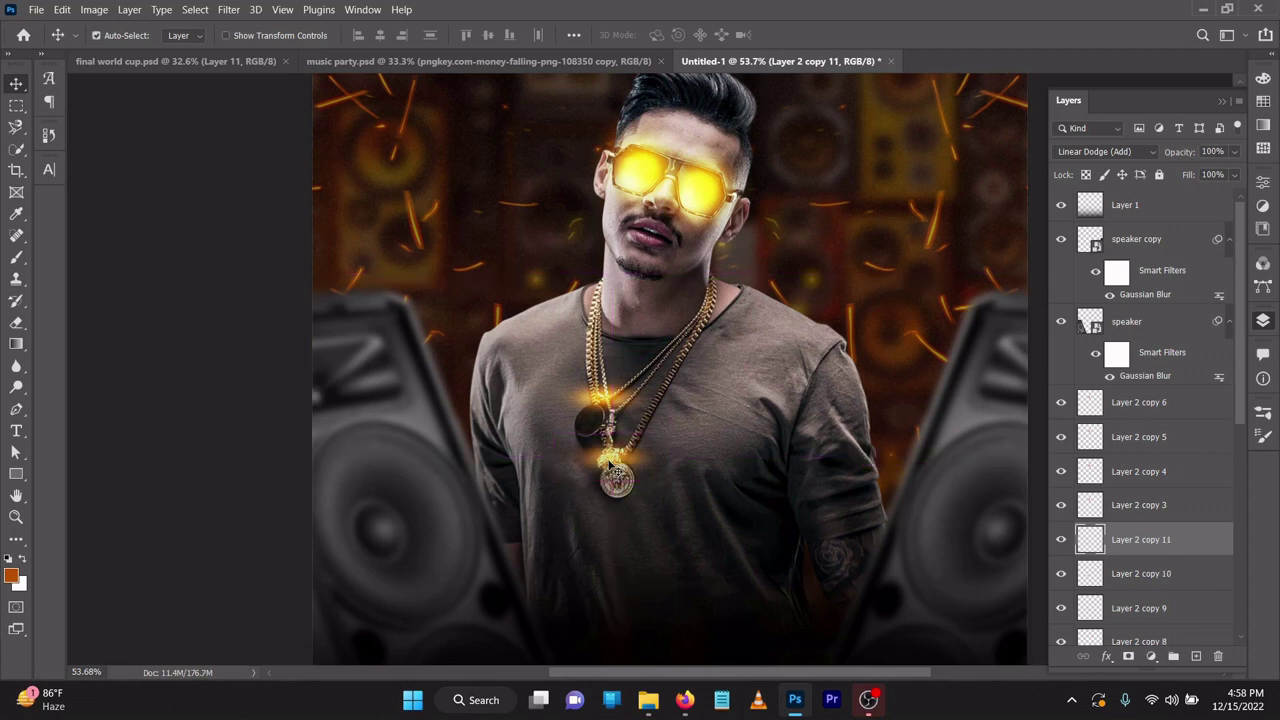
scroll(510, 403, down, 3)
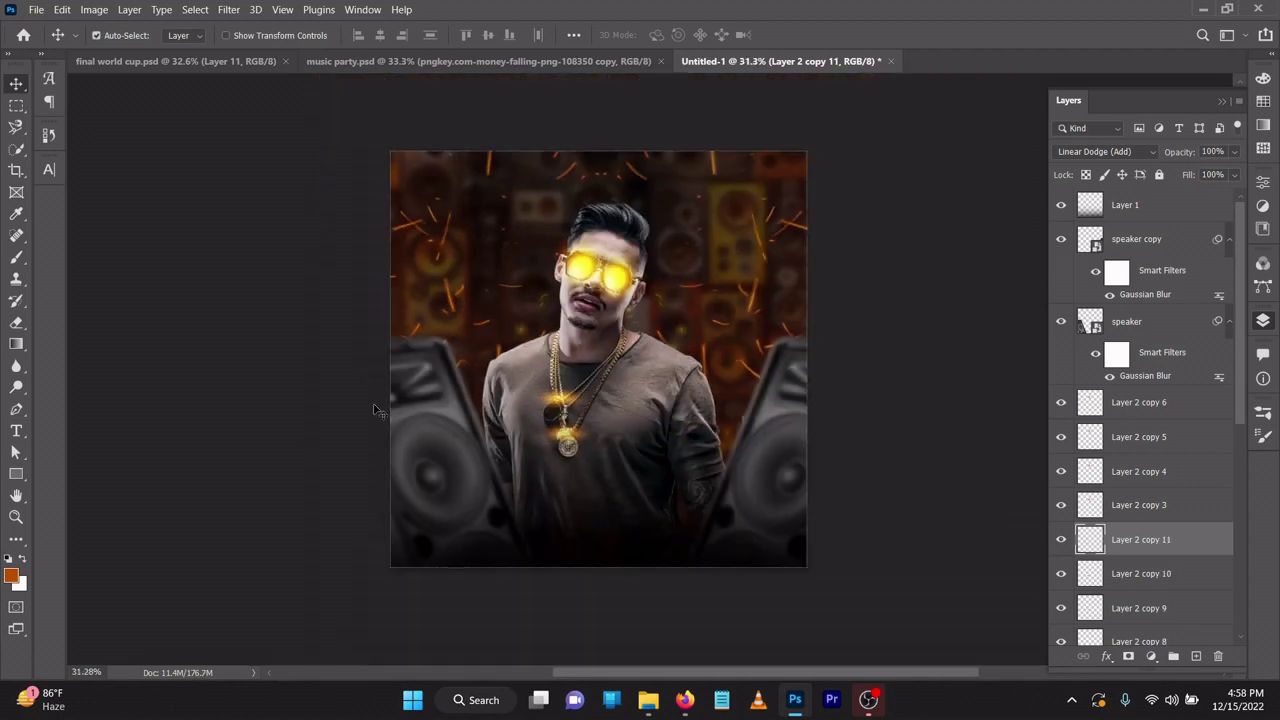
scroll(497, 283, up, 1)
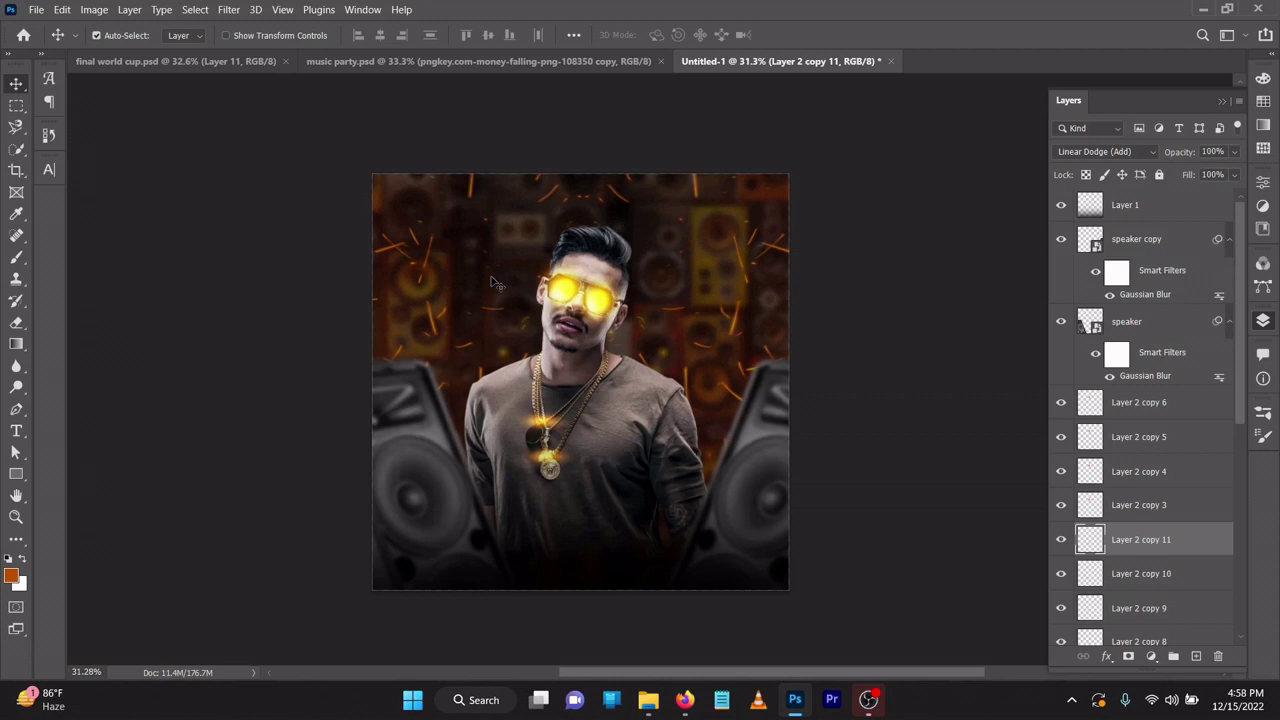
Place the overlay image from the music party folder above the smoke fire copy layer and align it to the canvas's upper edge
click(497, 280)
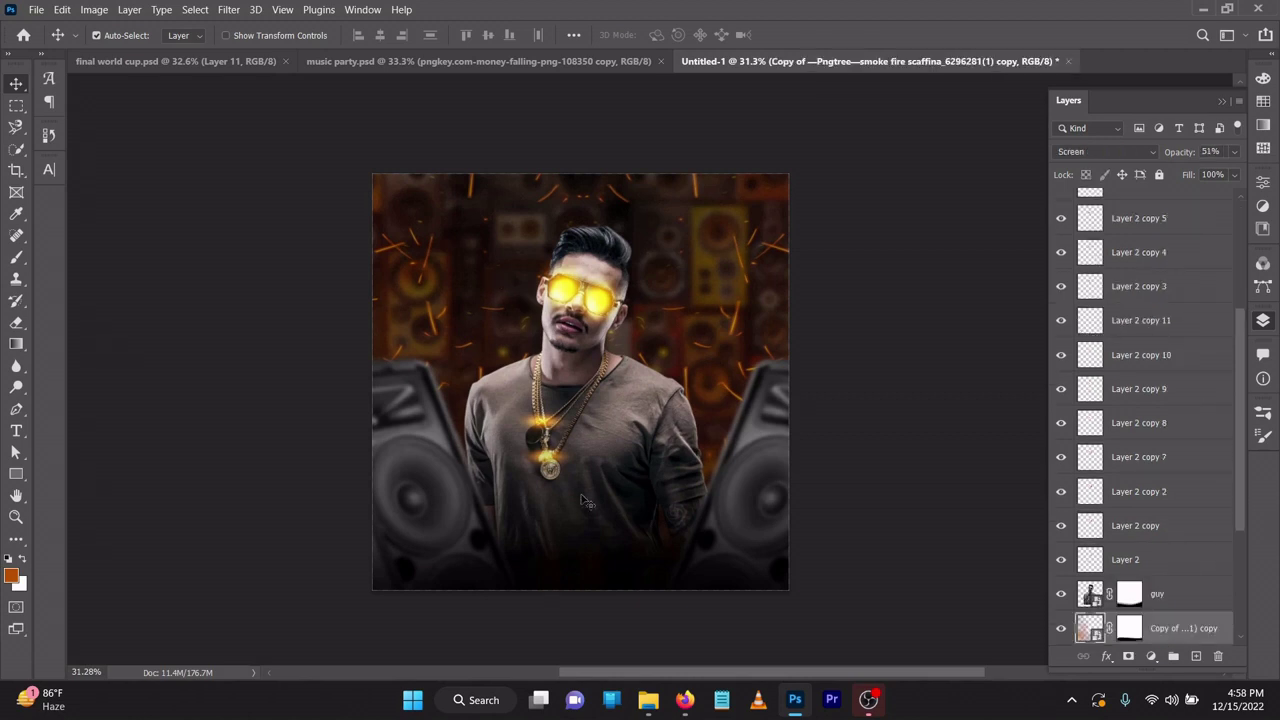
mouse_move(650, 690)
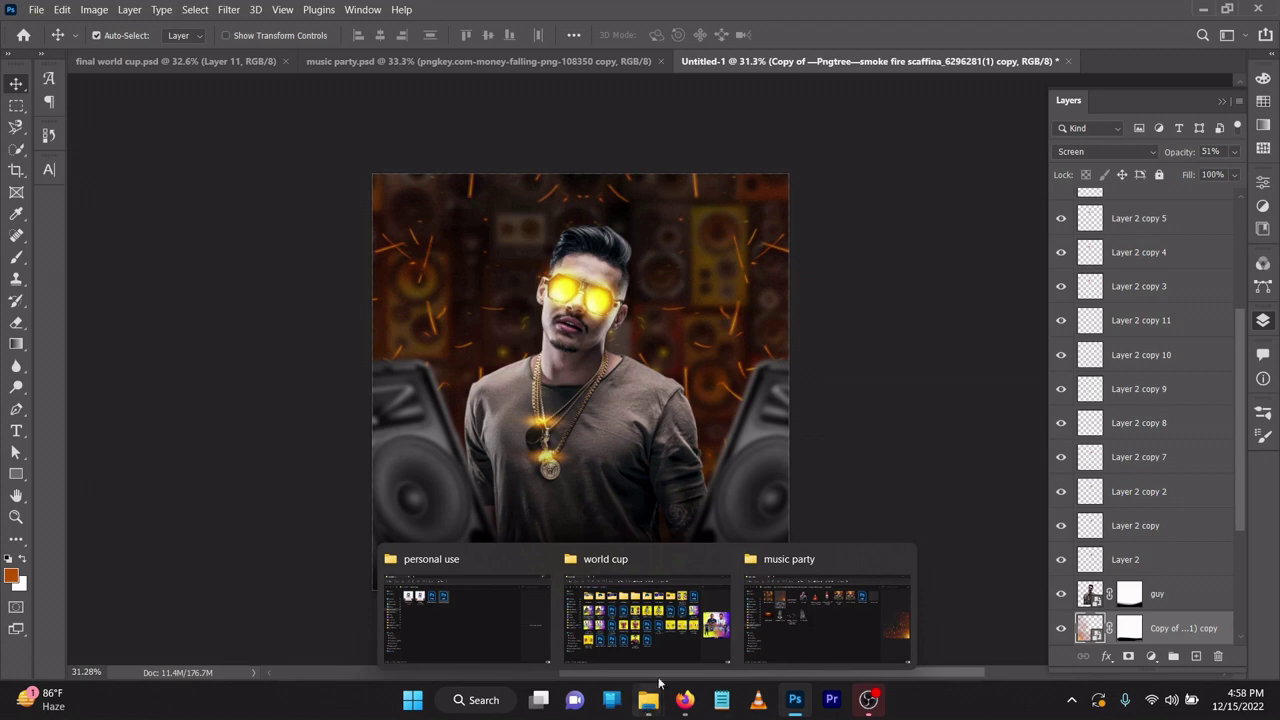
click(780, 634)
drag(211, 315, 596, 253)
drag(596, 306, 591, 226)
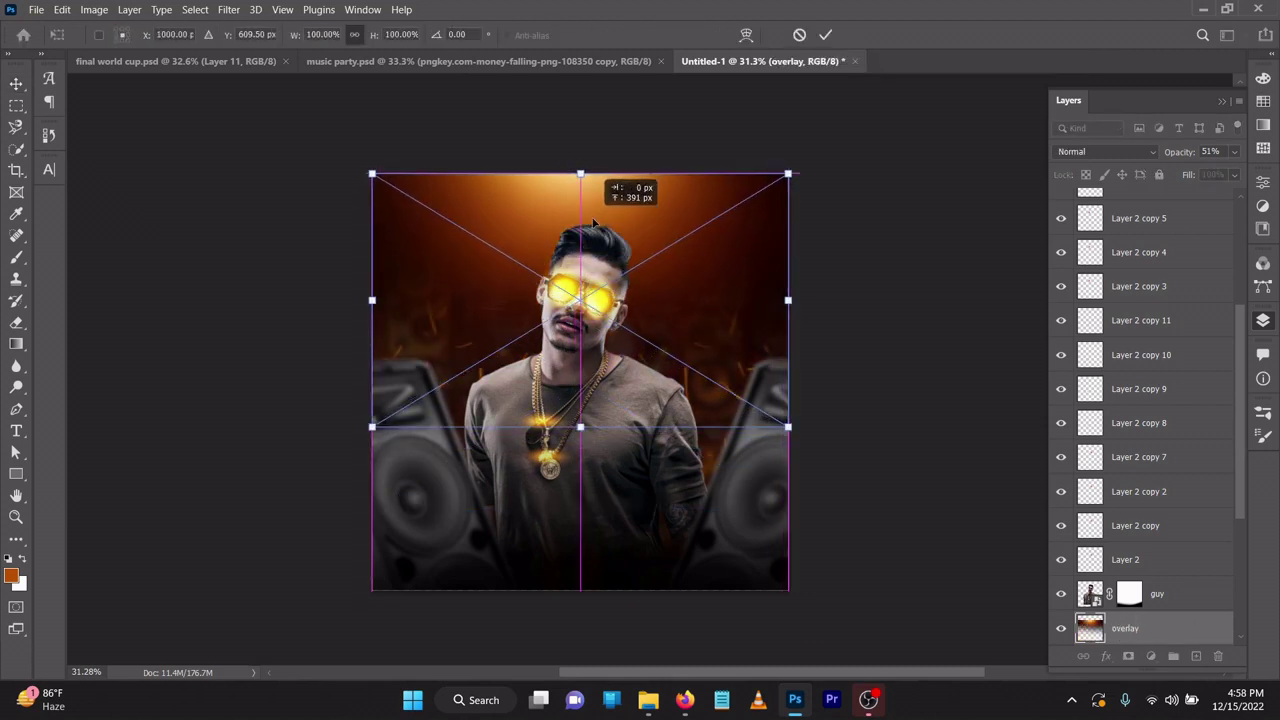
click(825, 34)
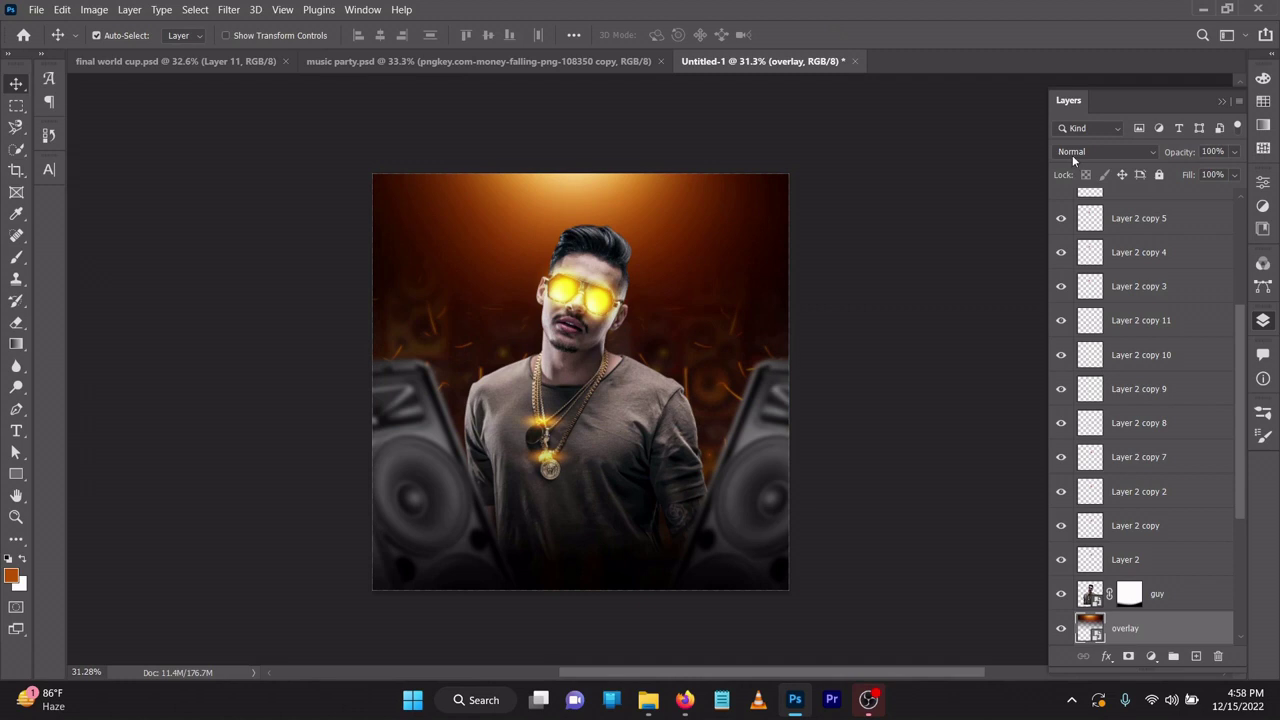
Set the overlay layer's blend mode to Screen and keep its opacity at 100%
click(1074, 153)
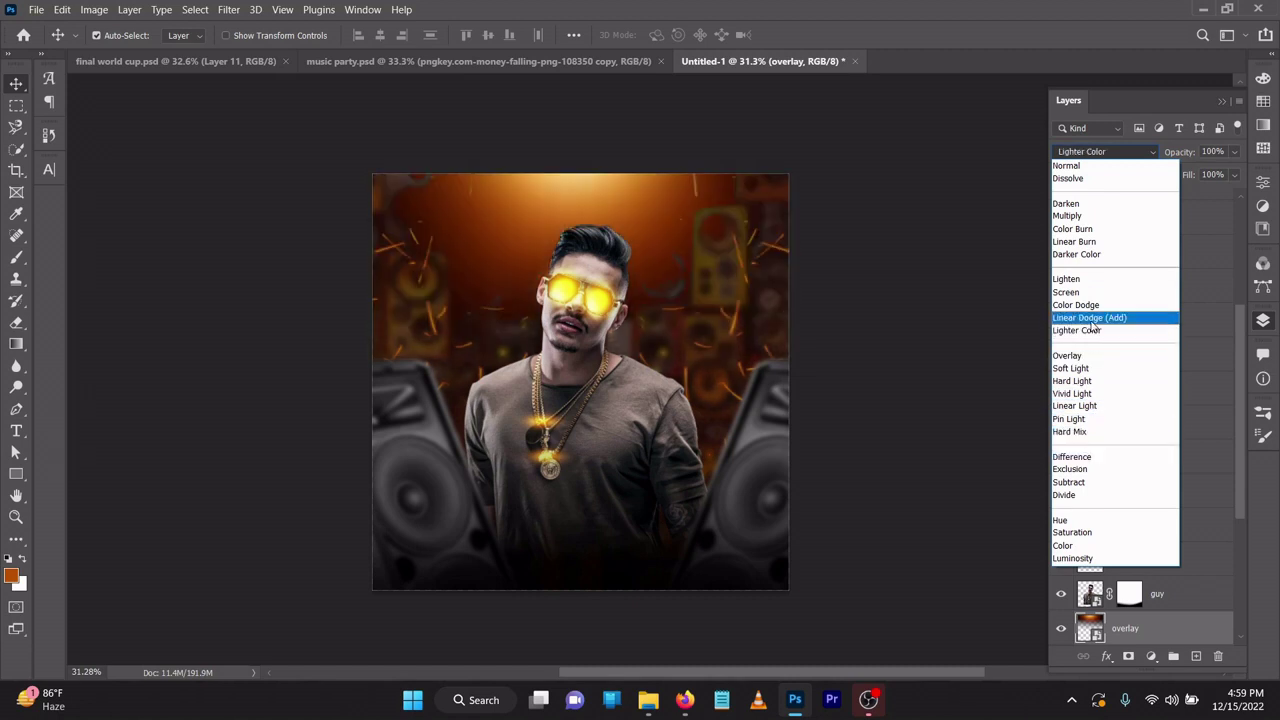
click(1083, 292)
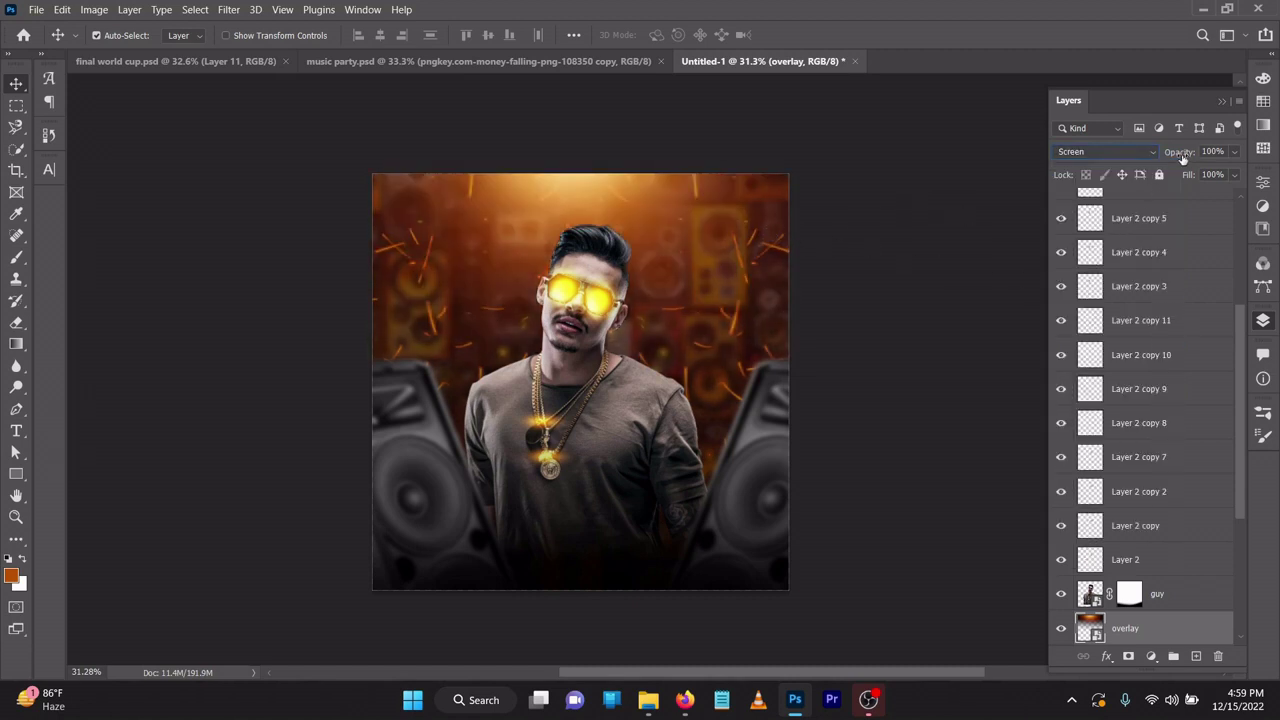
drag(1182, 157, 1152, 157)
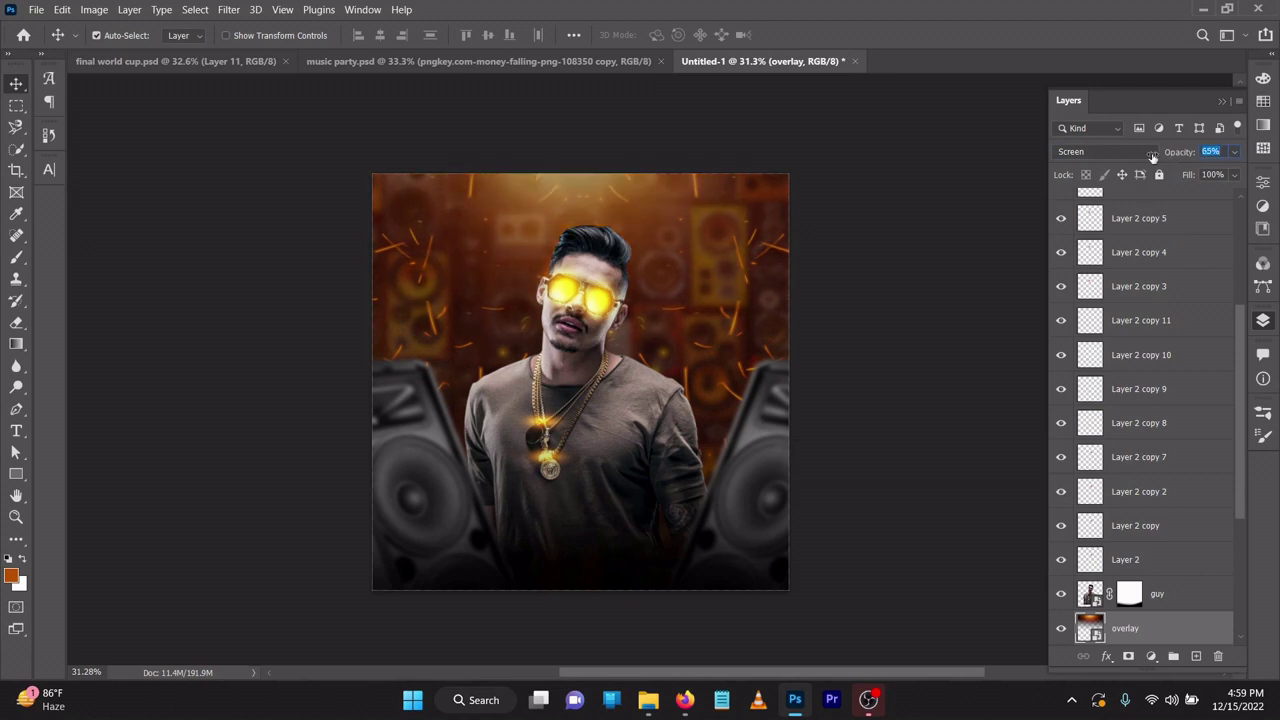
drag(639, 190, 638, 192)
drag(1180, 152, 1269, 168)
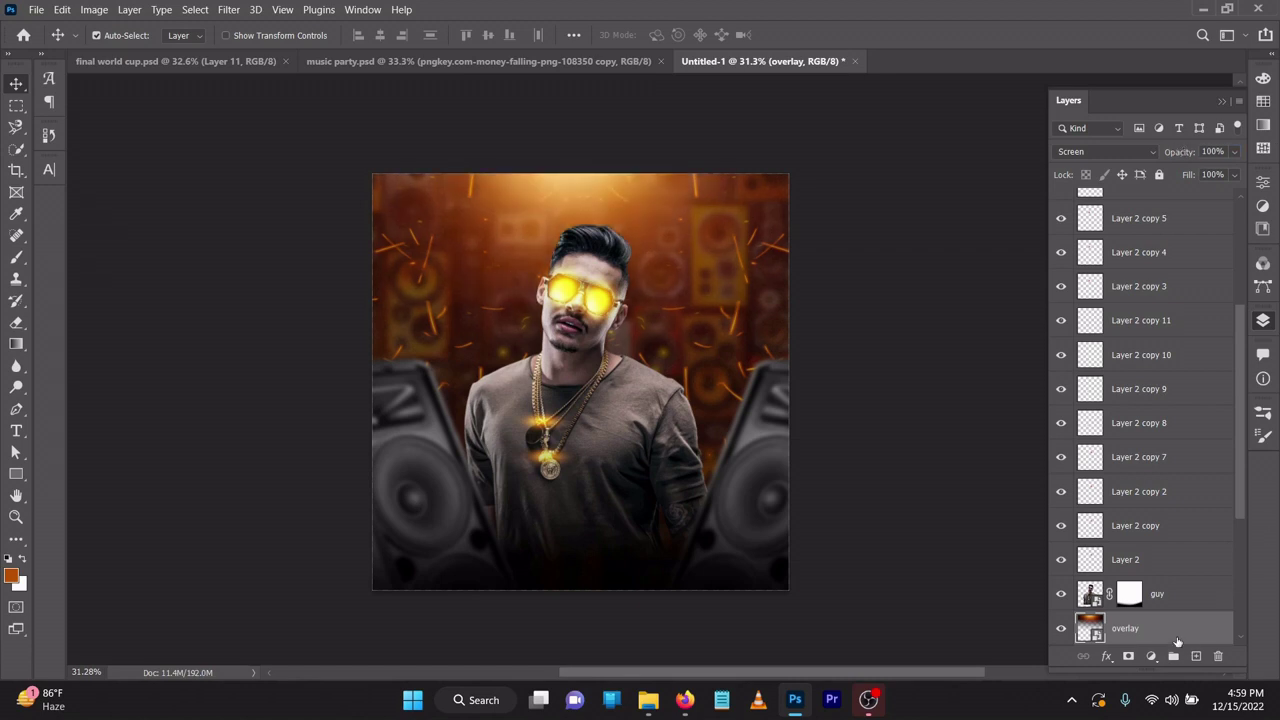
Move the overlay layer above the guy layer so the orange light also falls on the man
drag(1145, 633, 1154, 593)
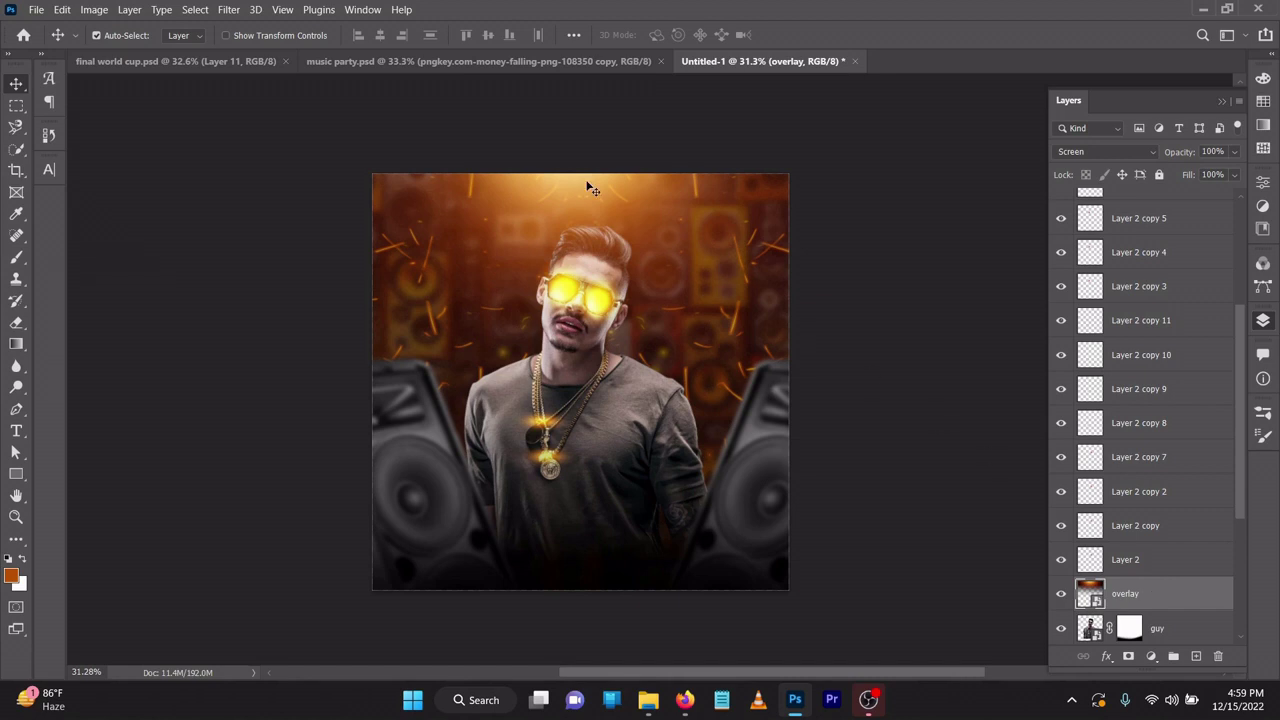
drag(599, 191, 599, 198)
click(752, 429)
drag(746, 423, 744, 425)
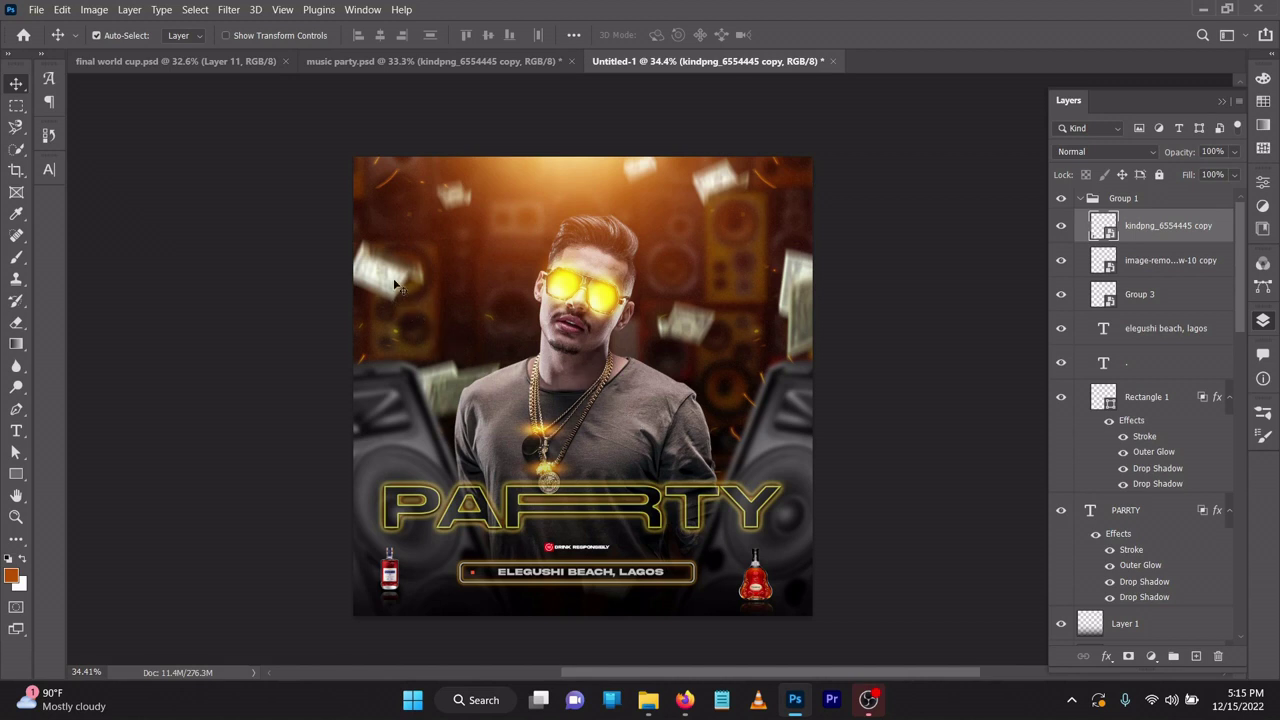
Select the original falling-money layer and examine its Motion Blur smart filter settings
click(395, 286)
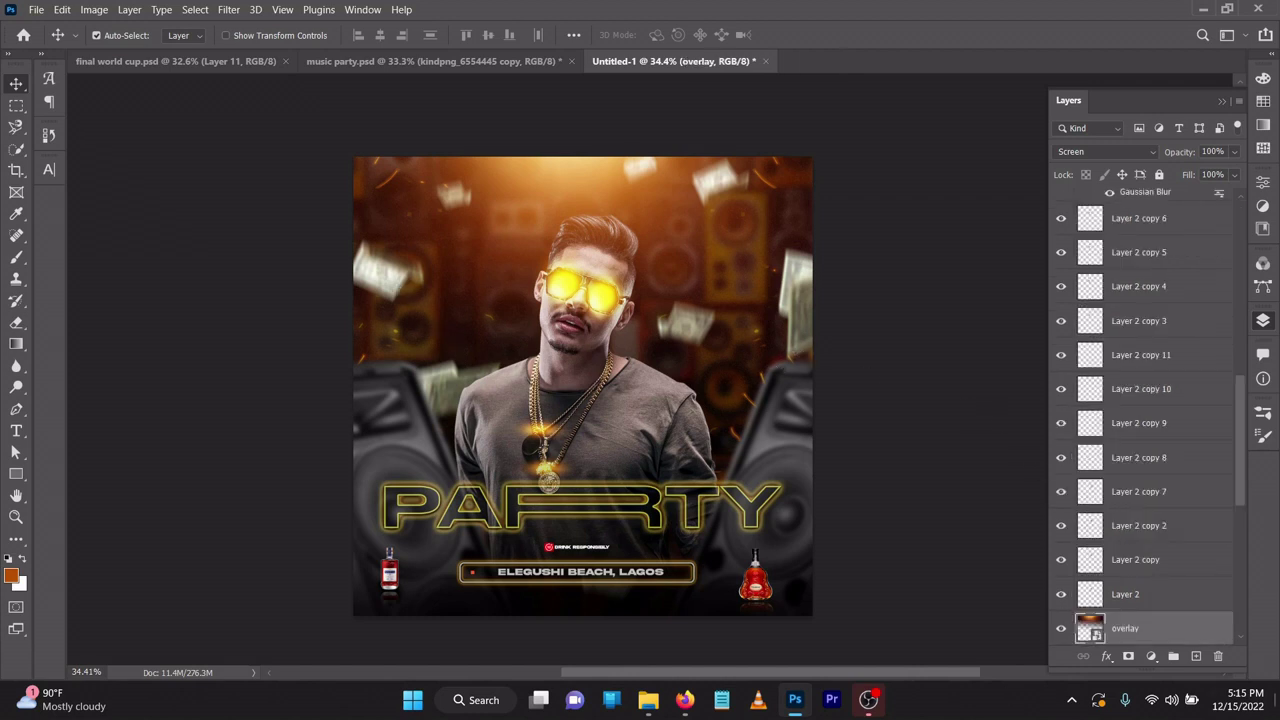
scroll(1110, 441, down, 2)
scroll(1110, 441, down, 7)
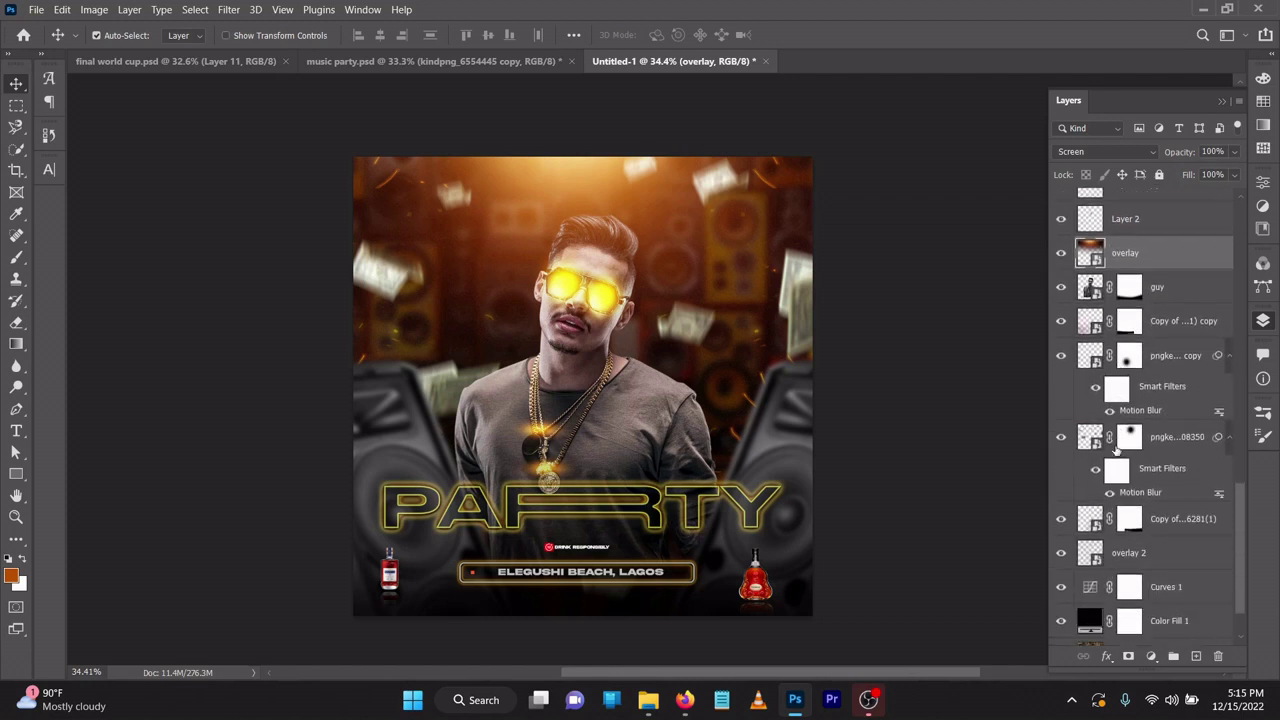
click(1185, 452)
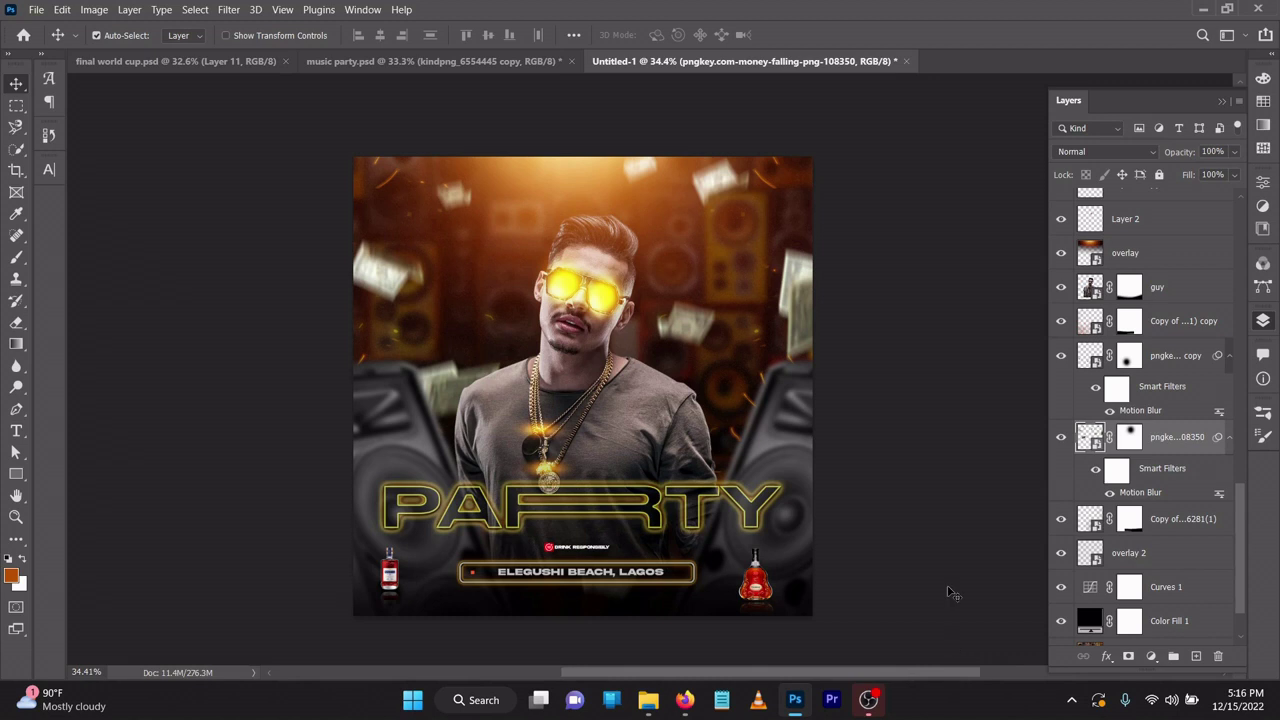
double_click(1138, 494)
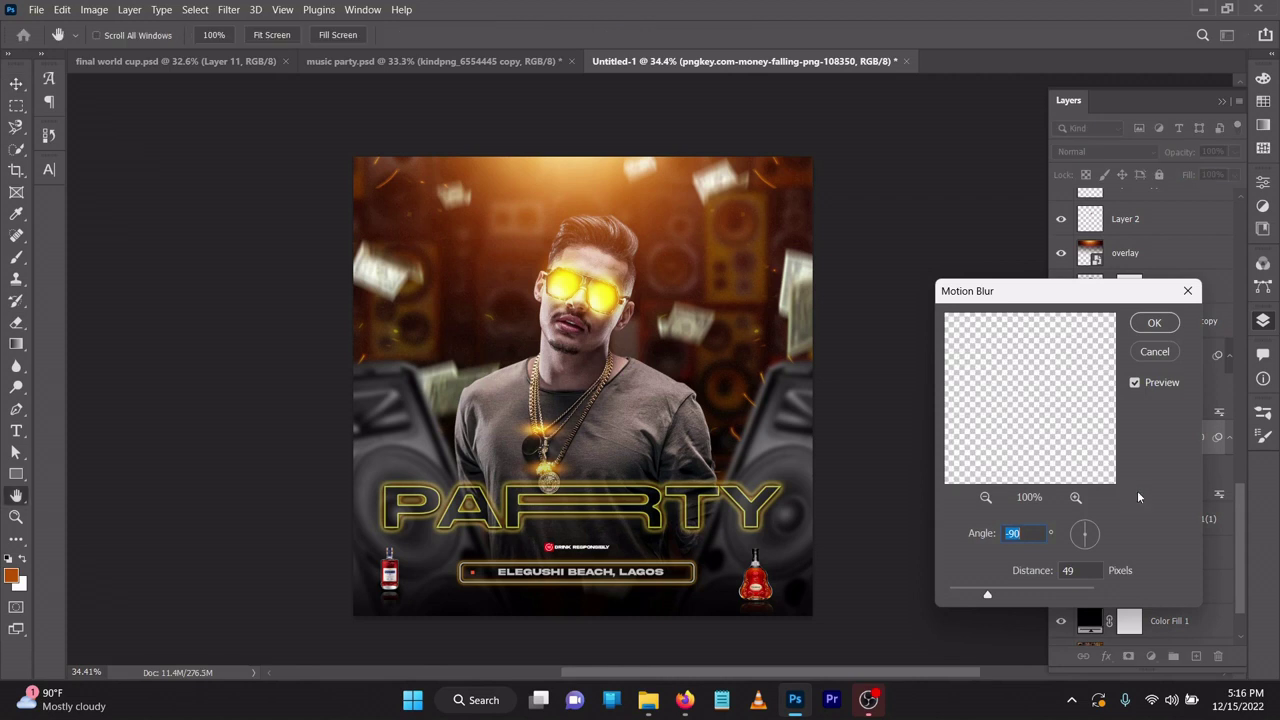
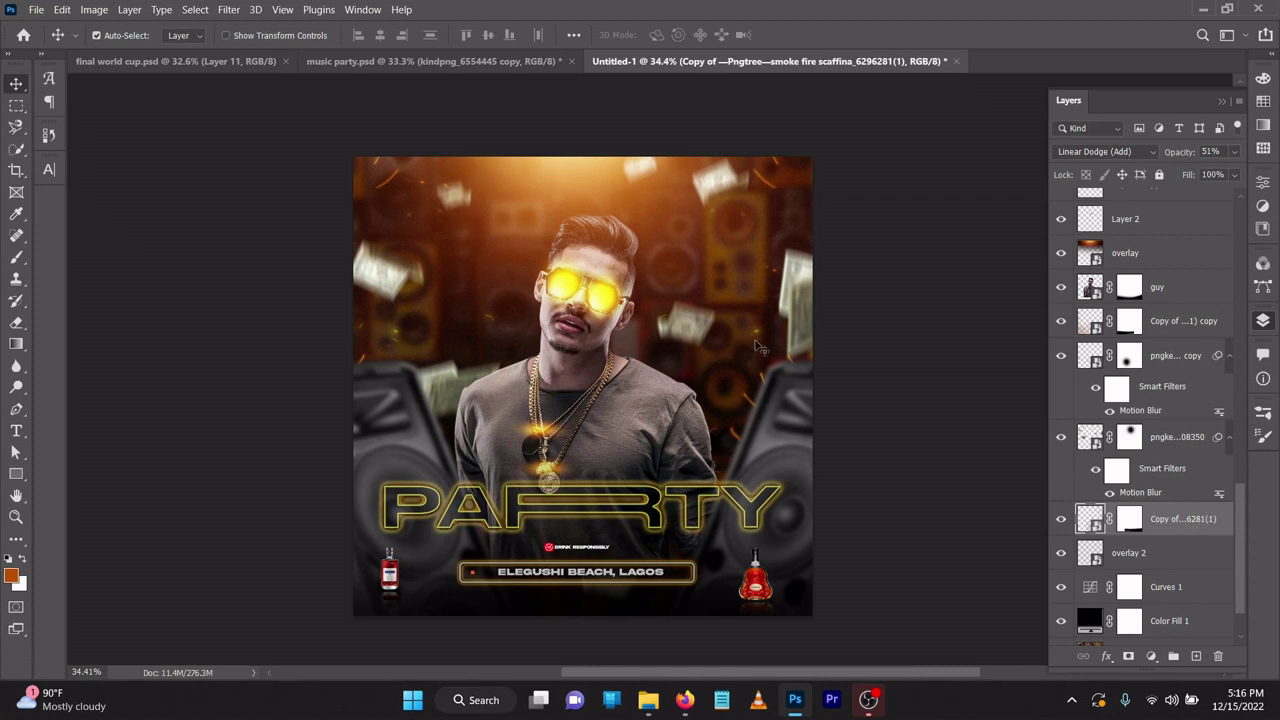
Edit the headline text by removing its extra R and doubling the A so it reads PAARTY
click(662, 500)
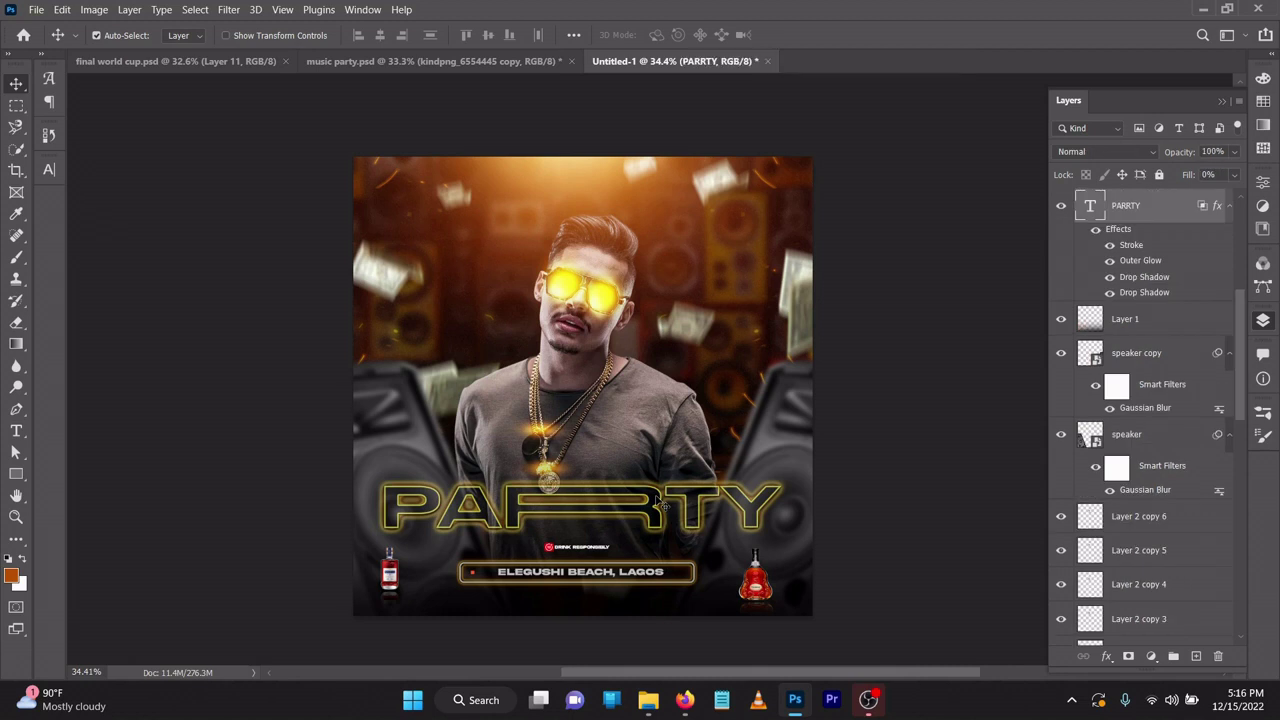
double_click(1090, 208)
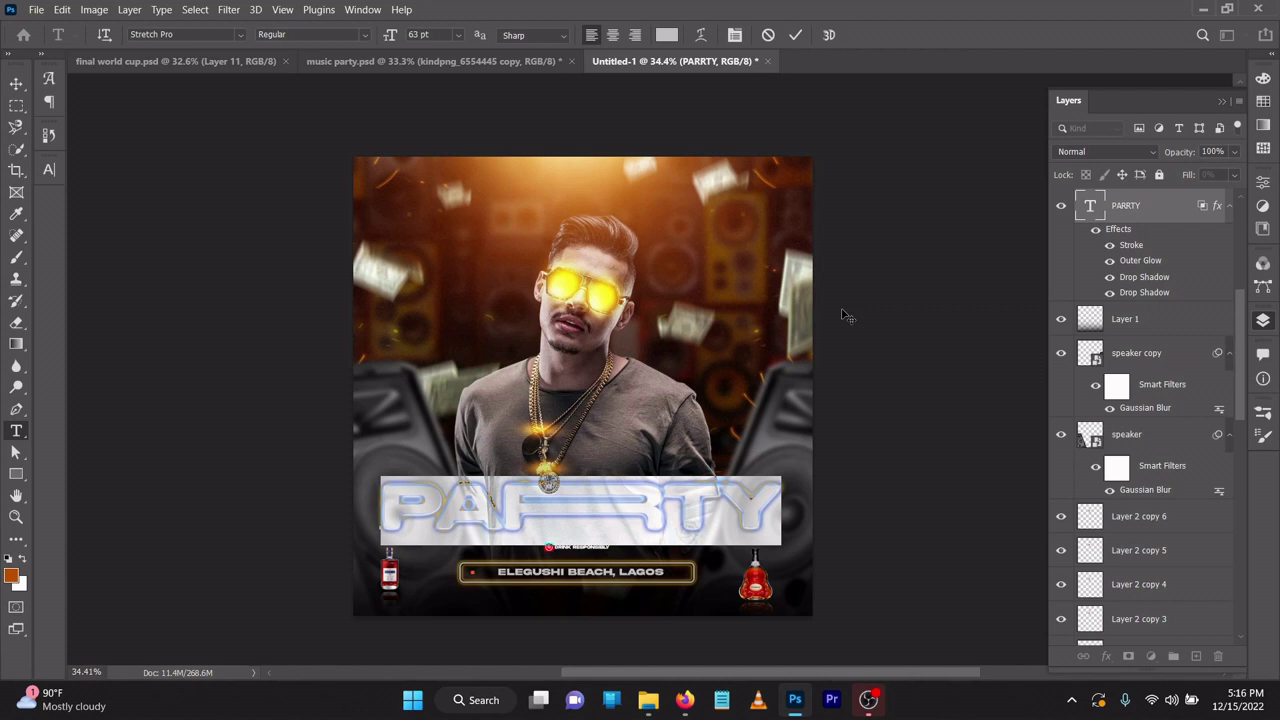
click(502, 508)
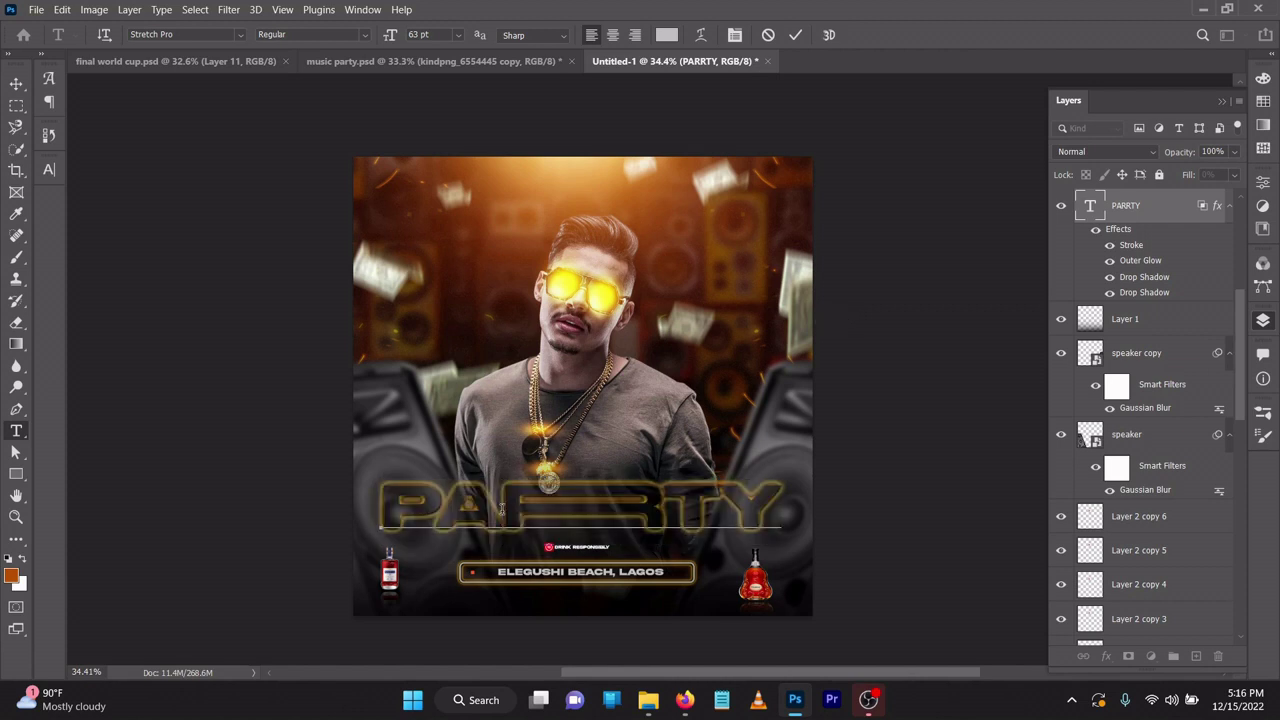
text(a)
click(502, 508)
key(Delete)
key(Right)
key(Delete)
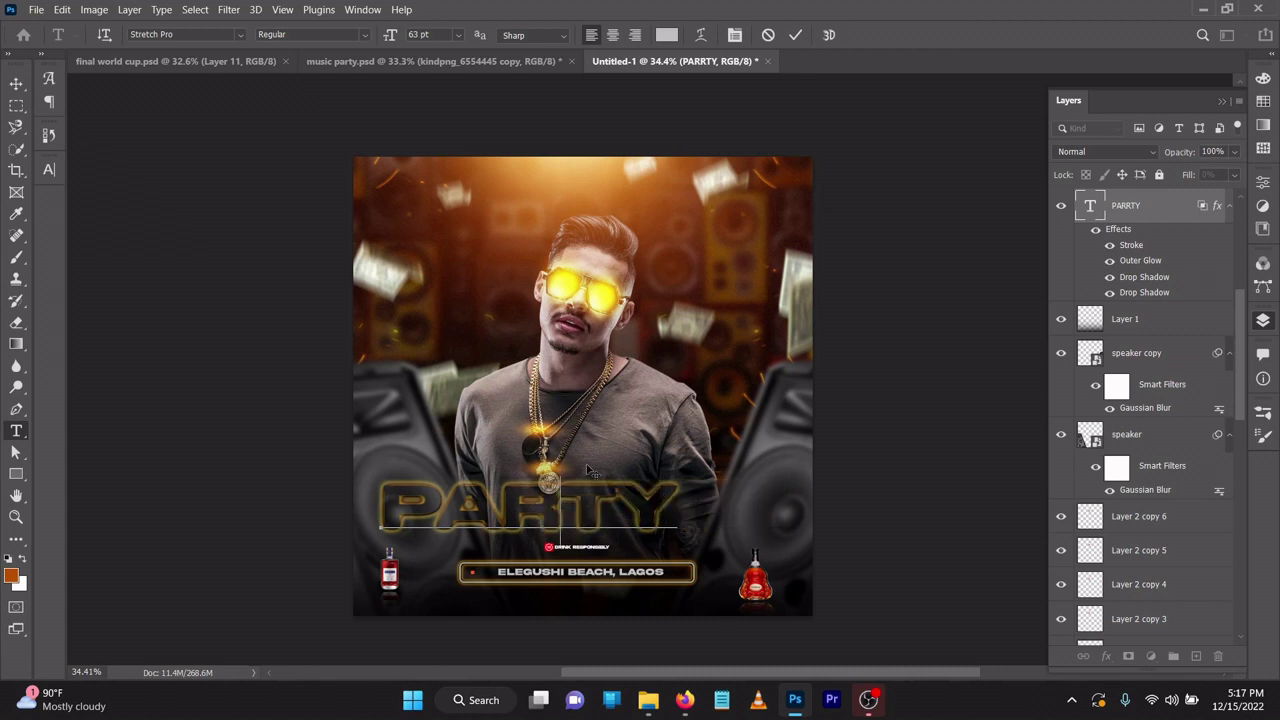
click(504, 509)
text(a)
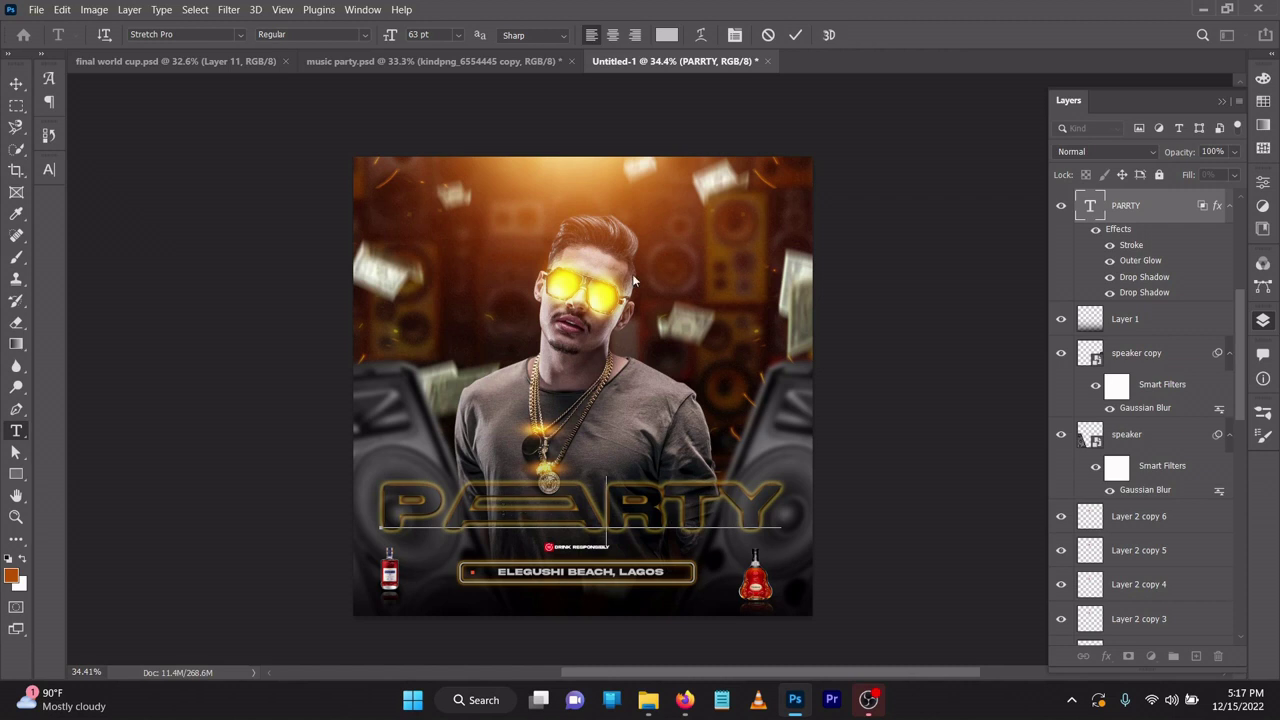
click(795, 36)
key(v)
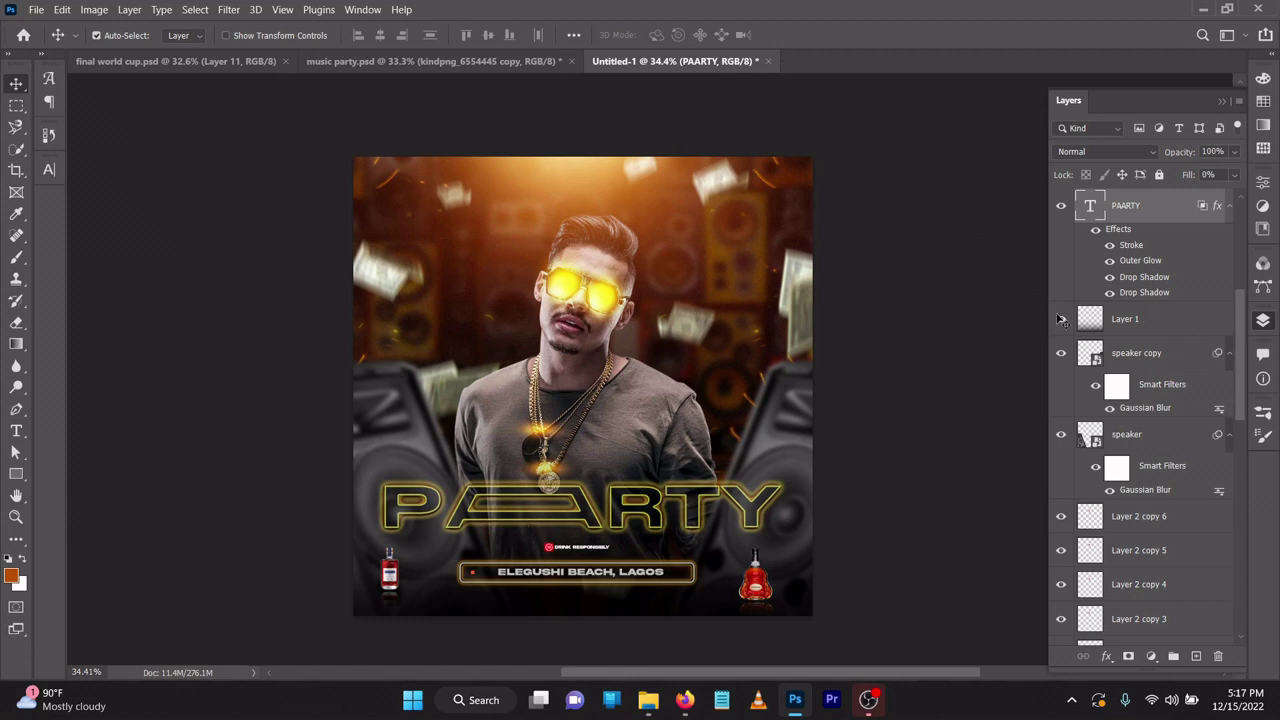
Remove the headline's extra A, try doubling the P instead, and delete that extra letter again
double_click(1094, 208)
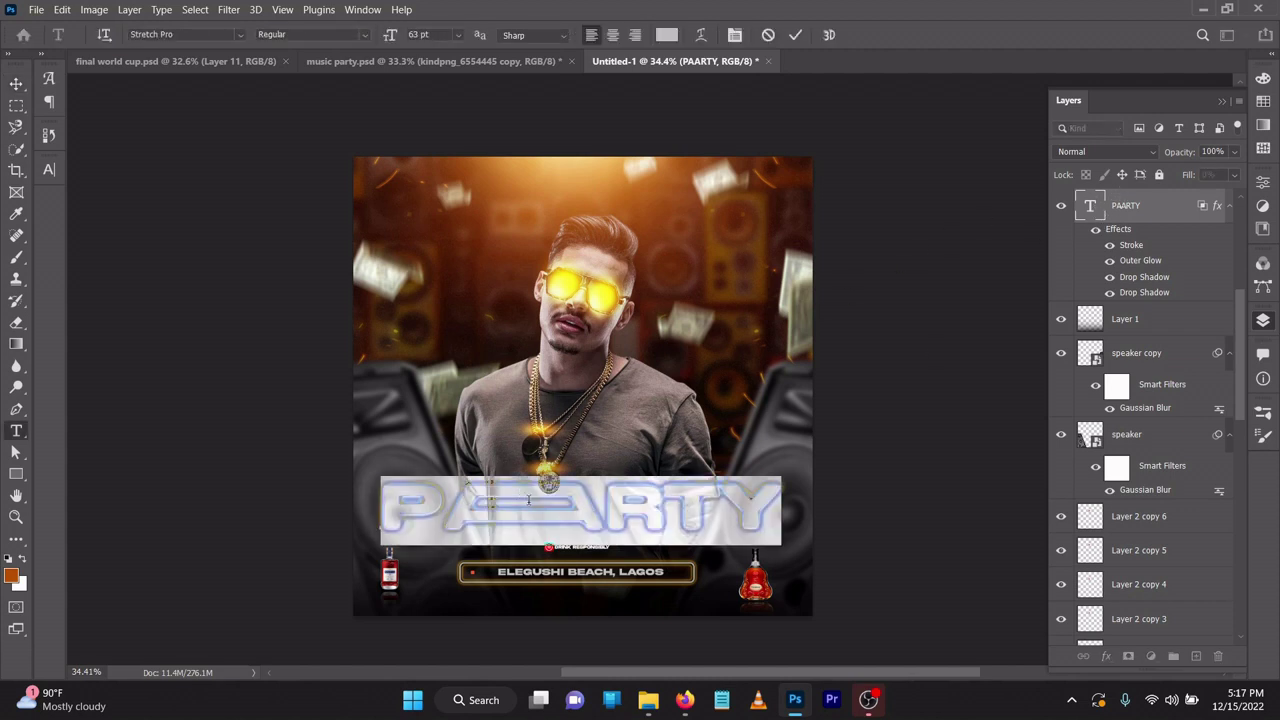
click(536, 504)
key(BackSpace)
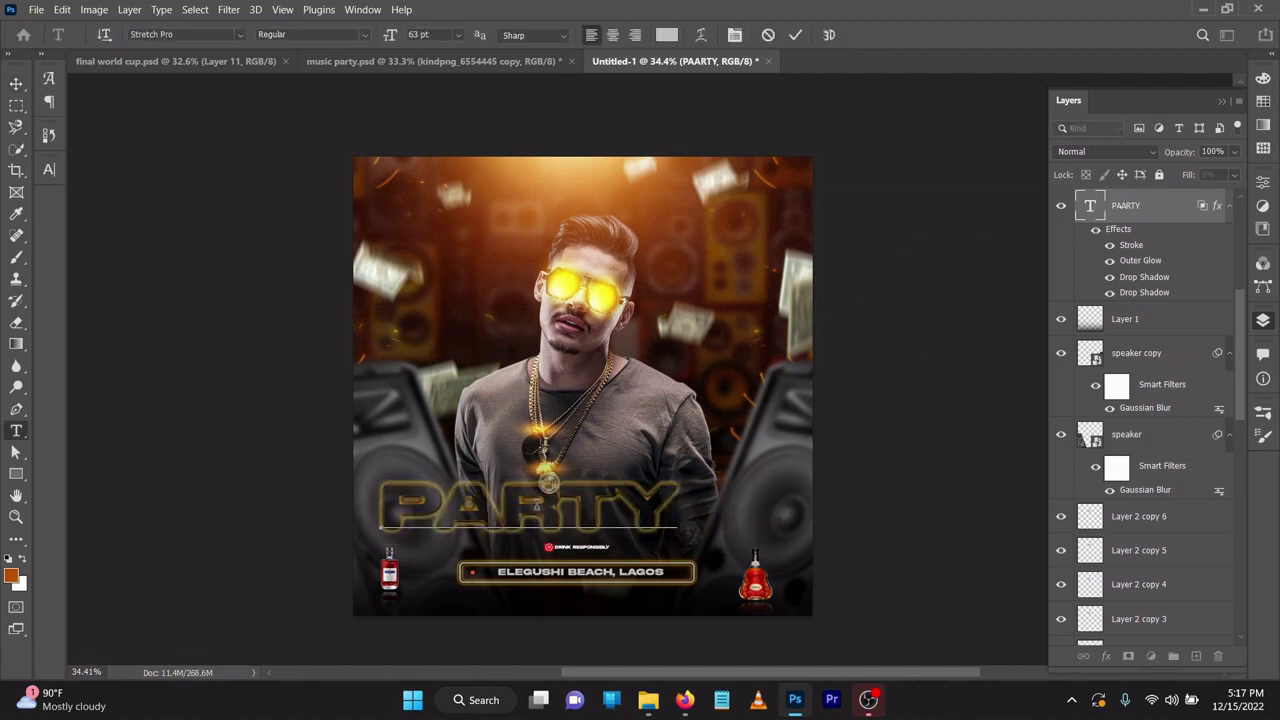
click(445, 495)
text(E)
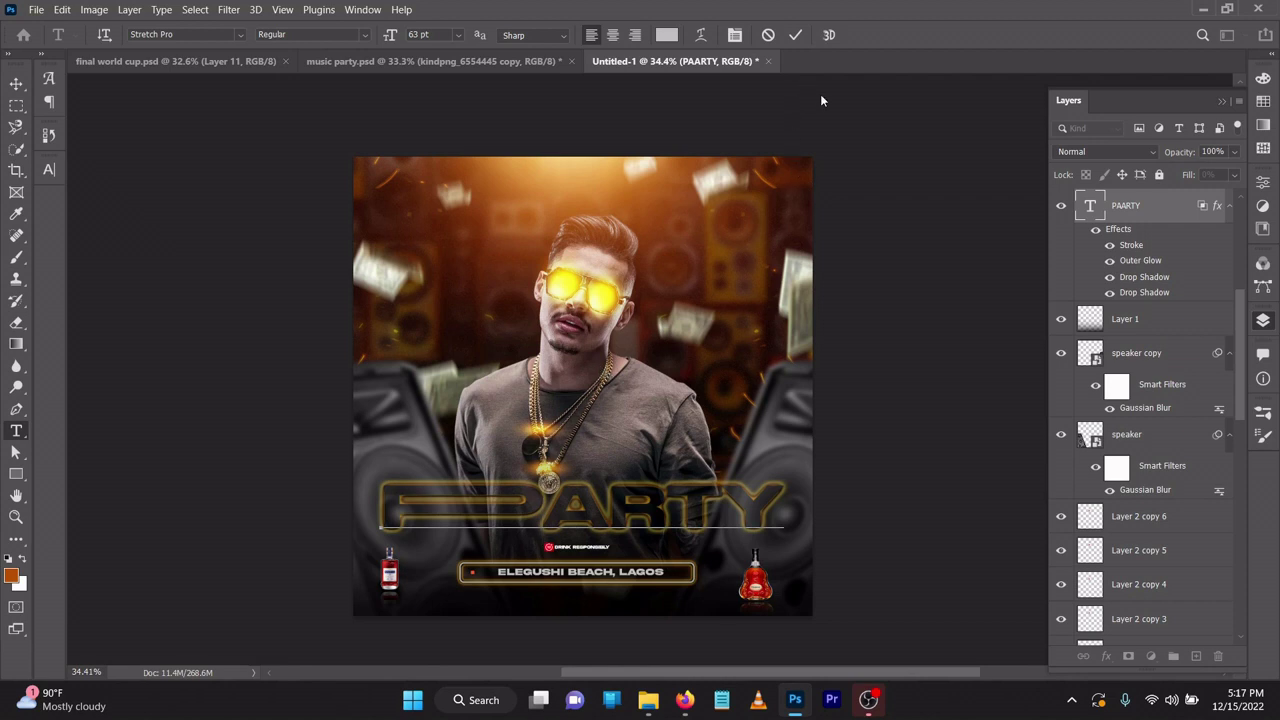
key(Delete)
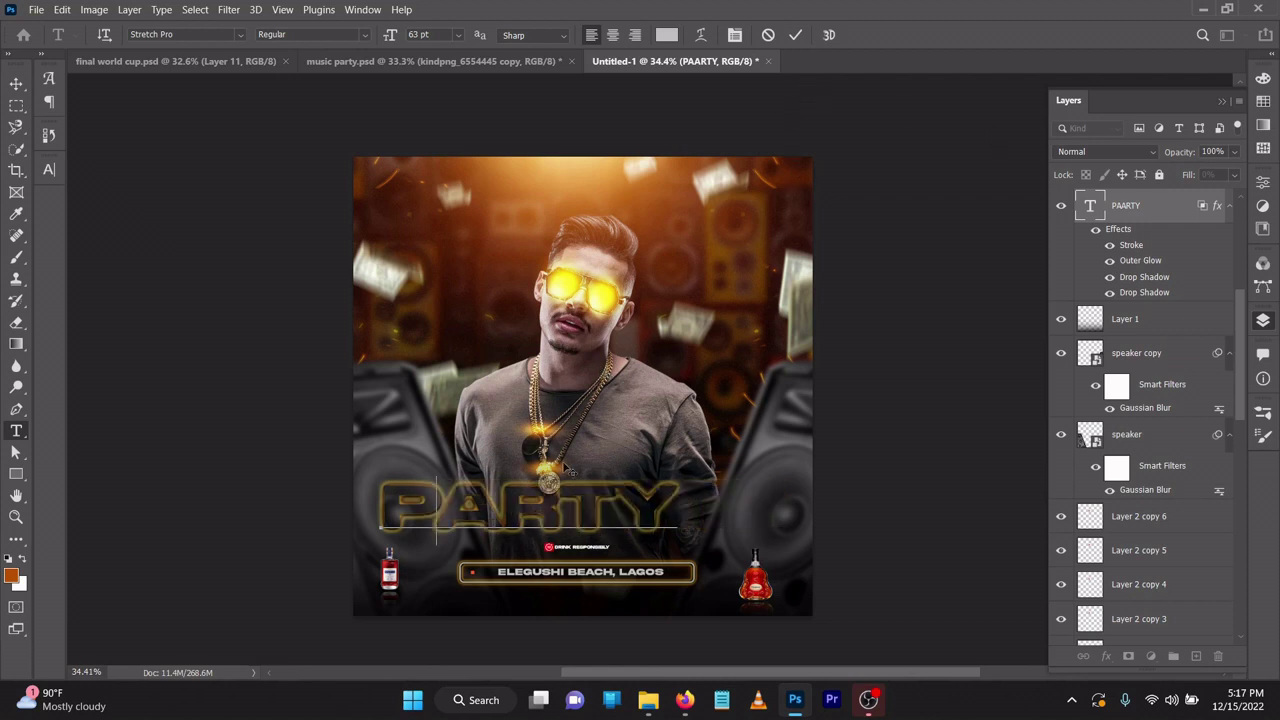
Add a second R to the headline so it reads PARRTY and commit the text
click(560, 495)
text(R)
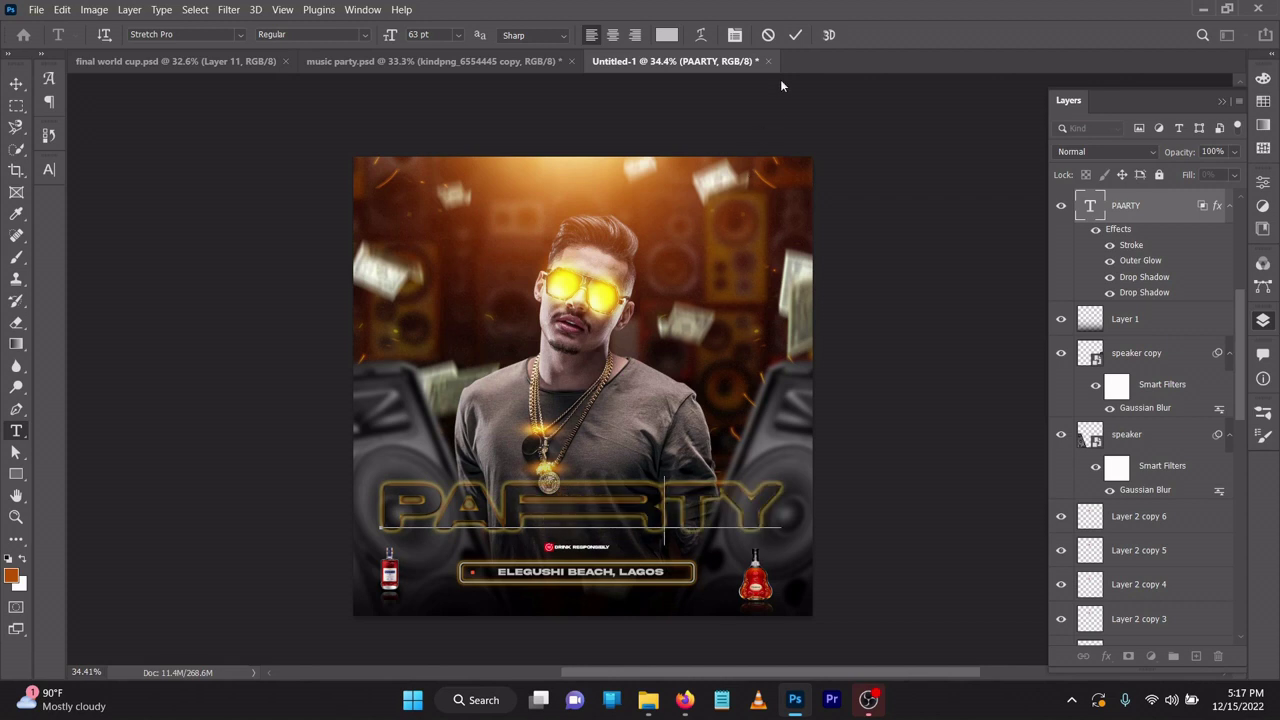
click(790, 40)
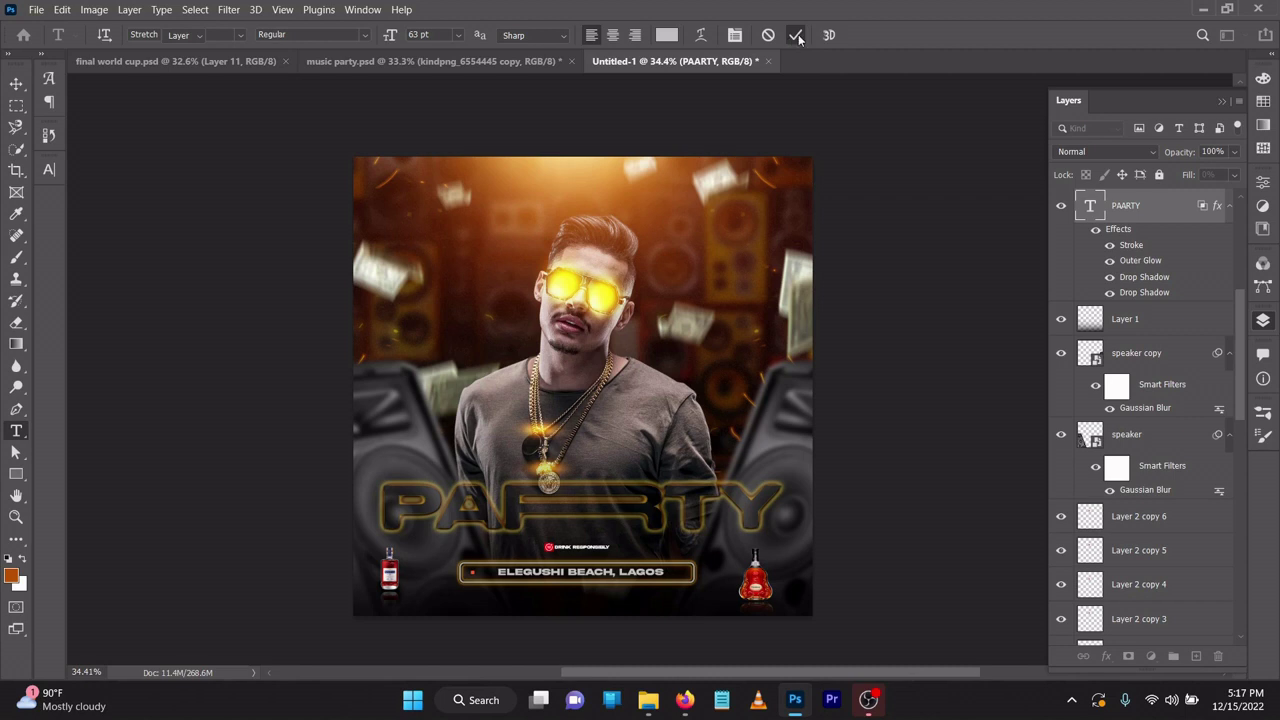
key(v)
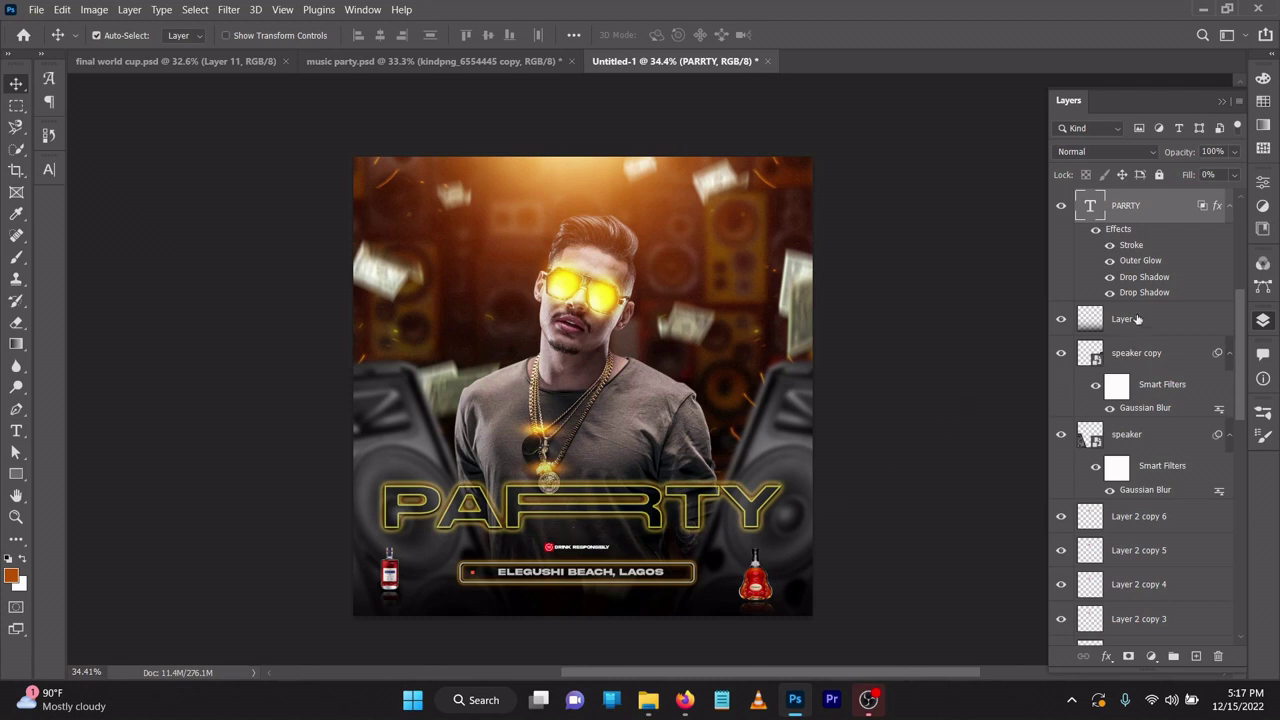
Examine the PARRTY headline's Stroke and Outer Glow settings, including both effect colours
double_click(1131, 245)
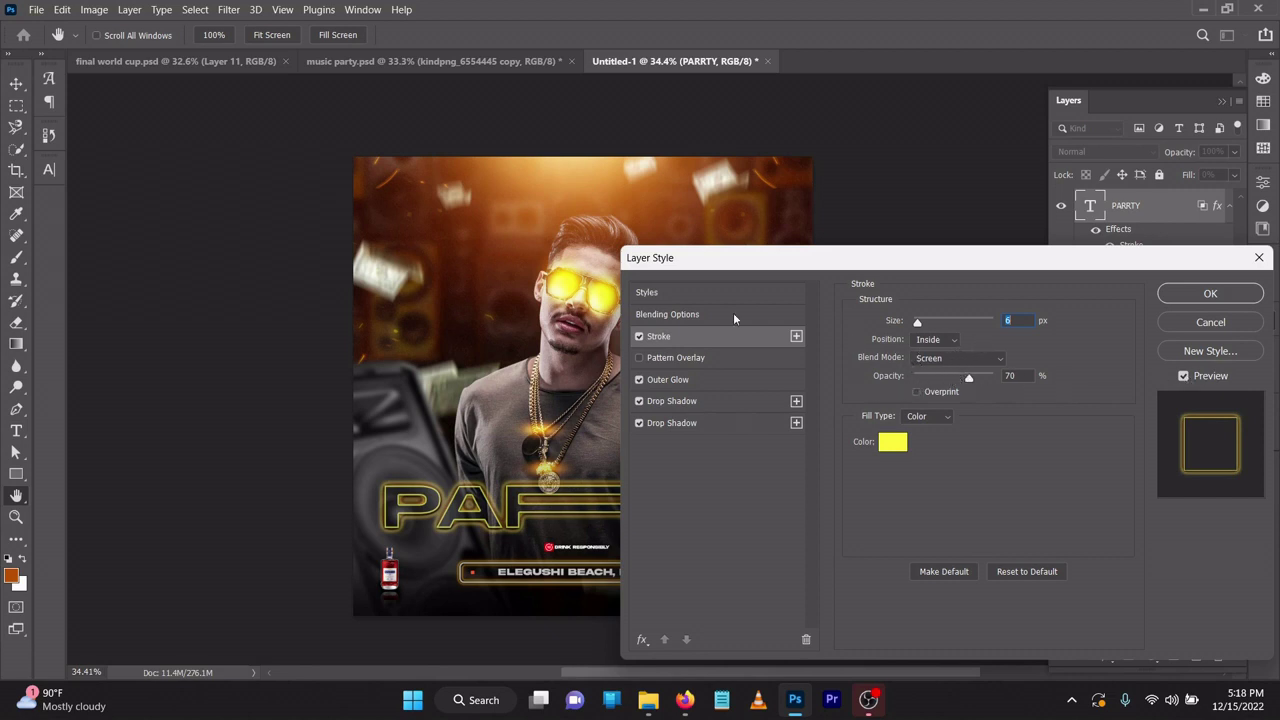
click(902, 443)
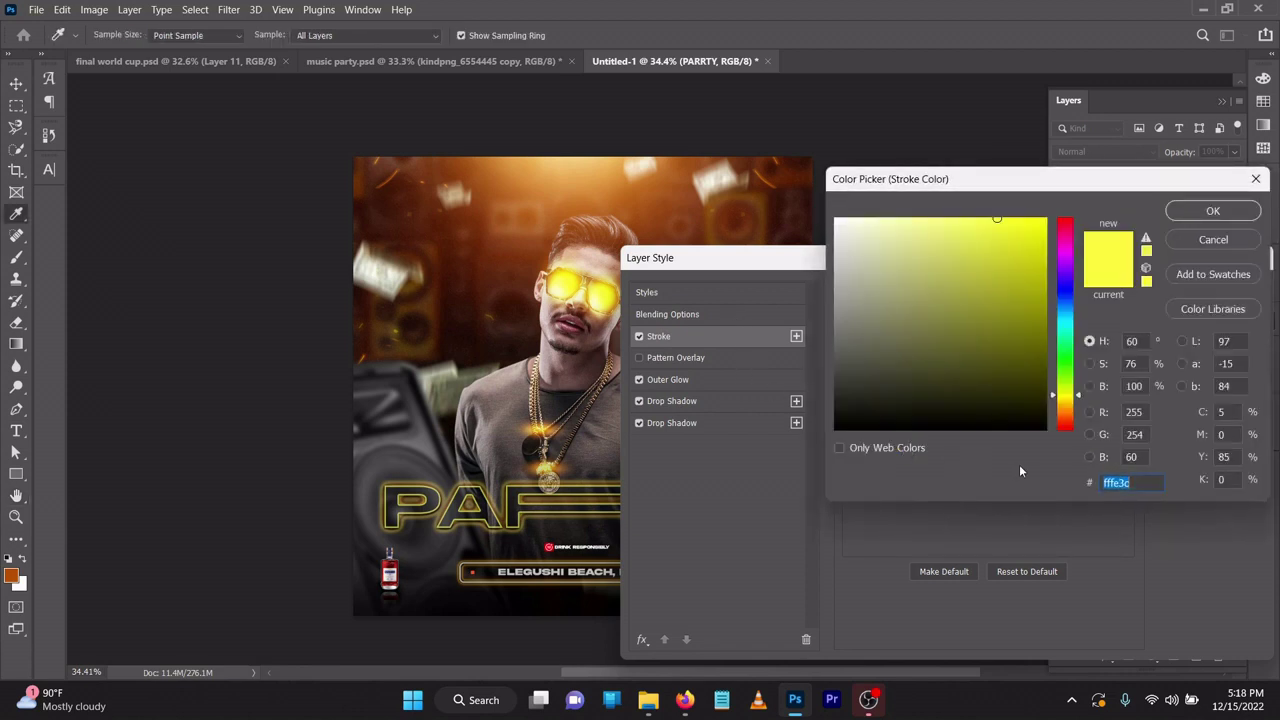
click(1224, 245)
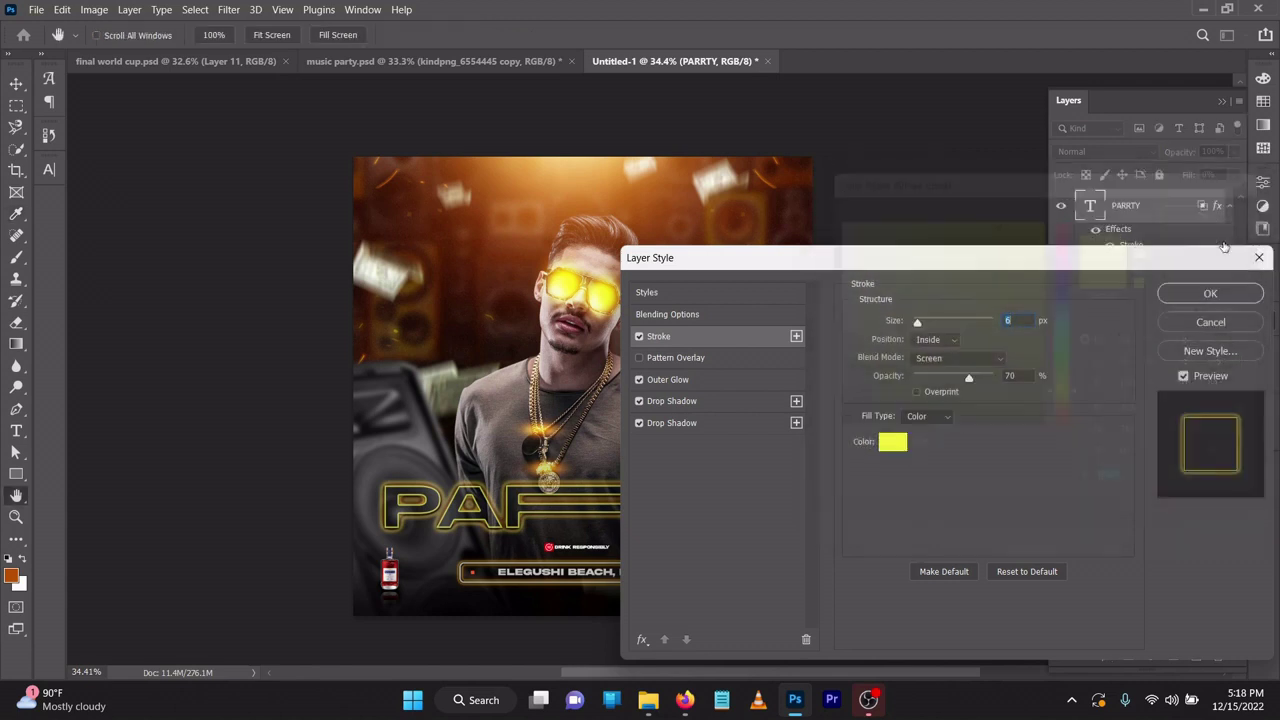
click(718, 379)
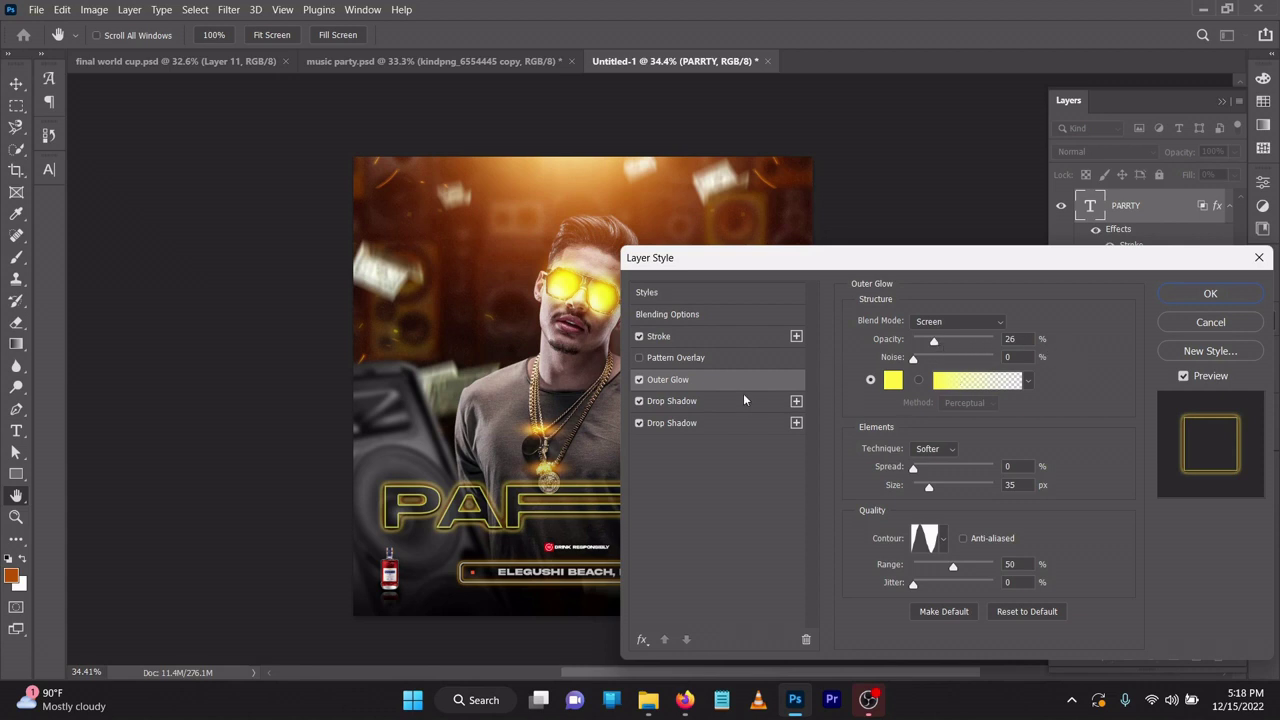
click(898, 384)
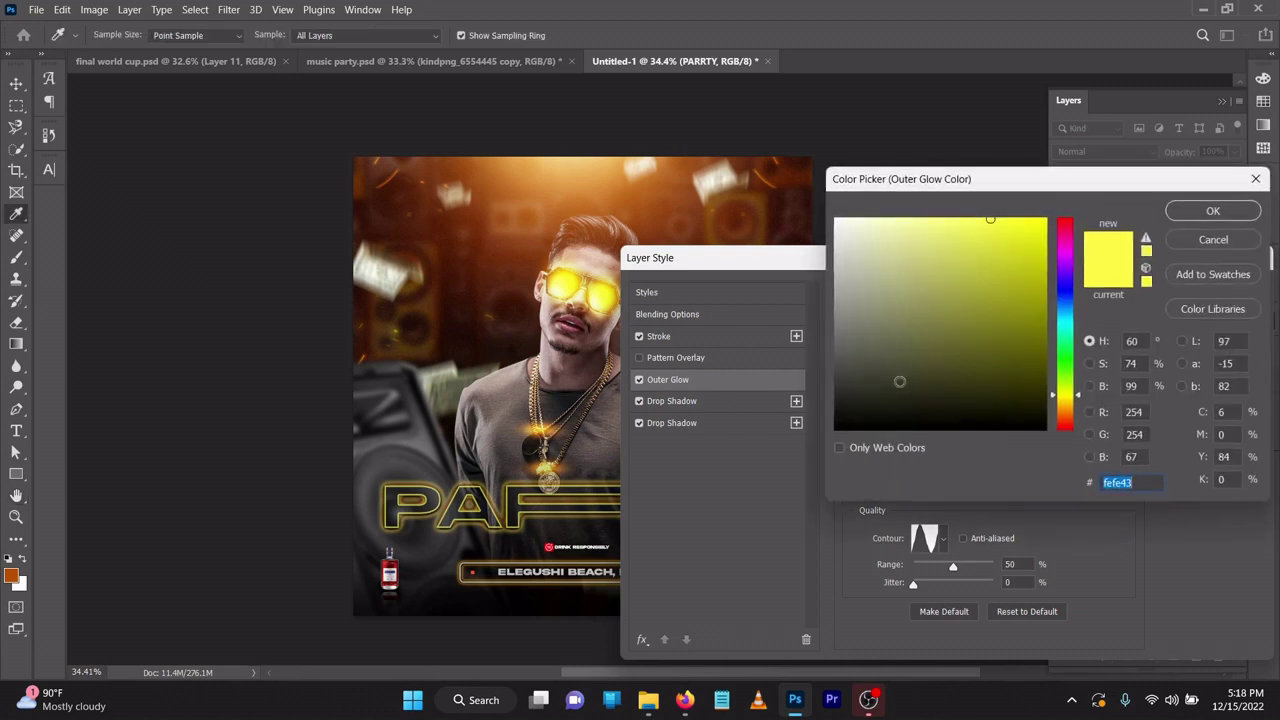
click(1198, 214)
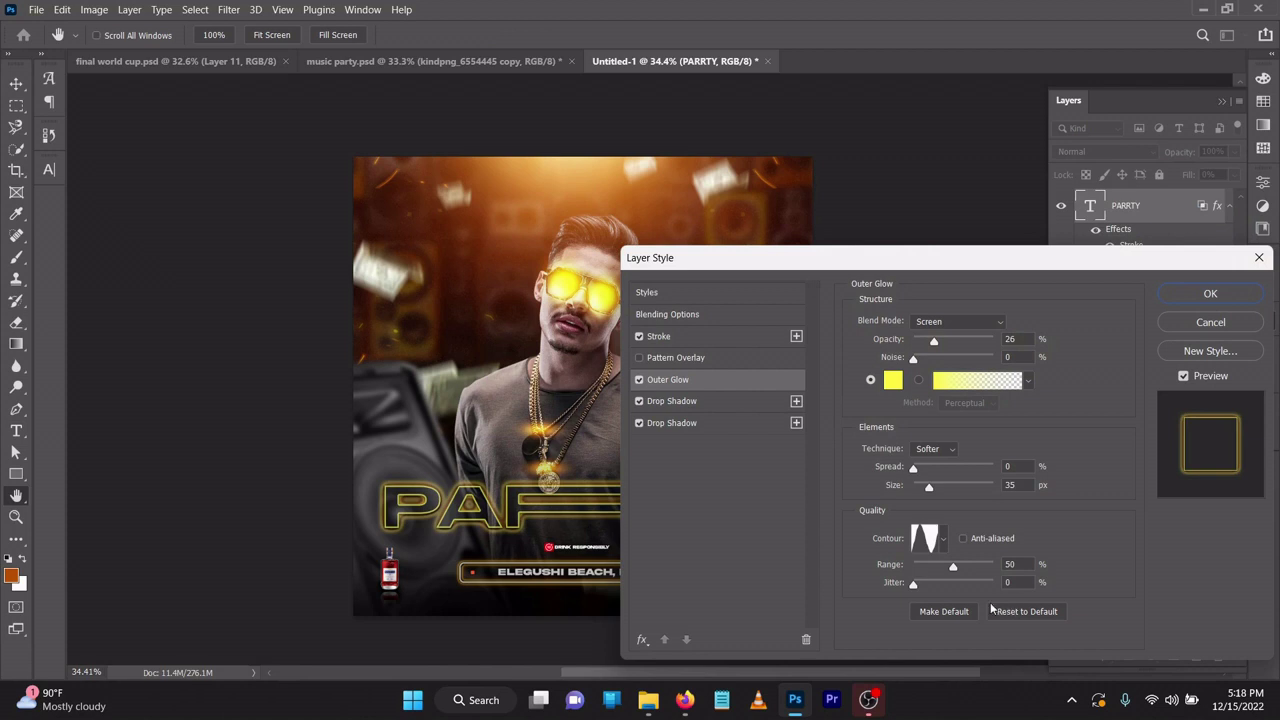
Examine the settings of the PARRTY headline's two drop shadows and the second one's colour, and close the layer style
click(717, 400)
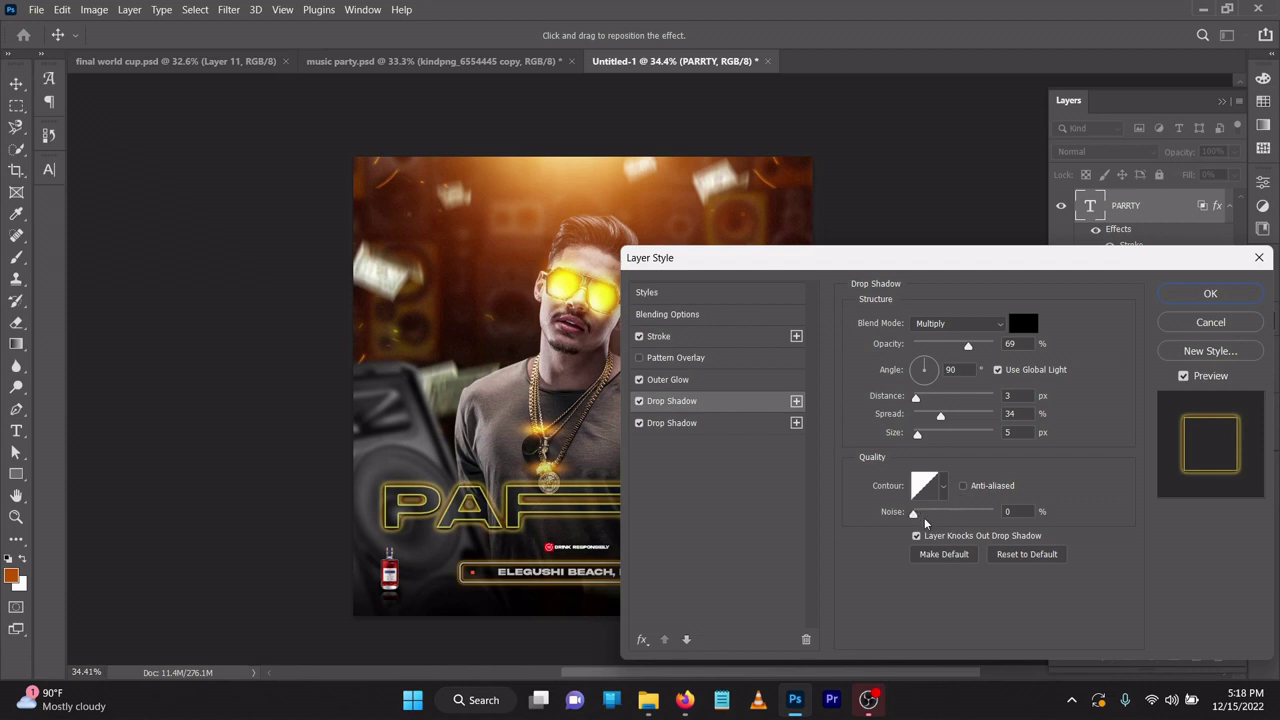
click(733, 428)
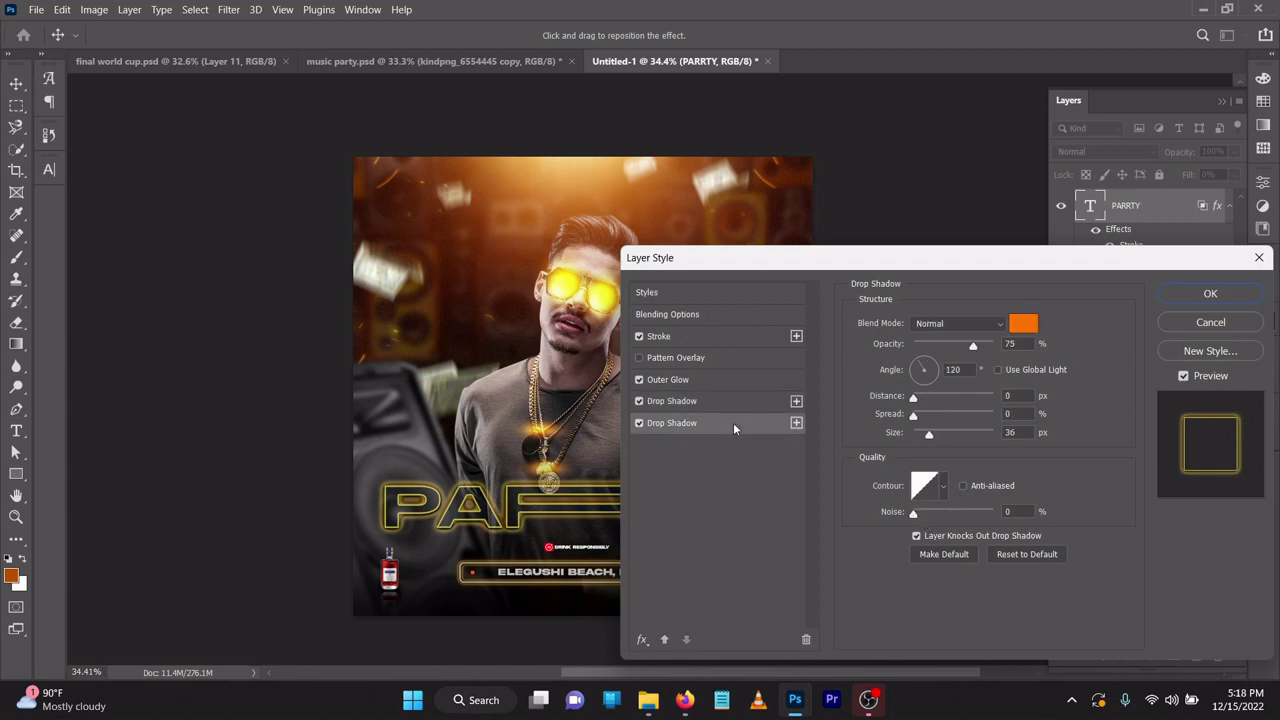
click(1022, 325)
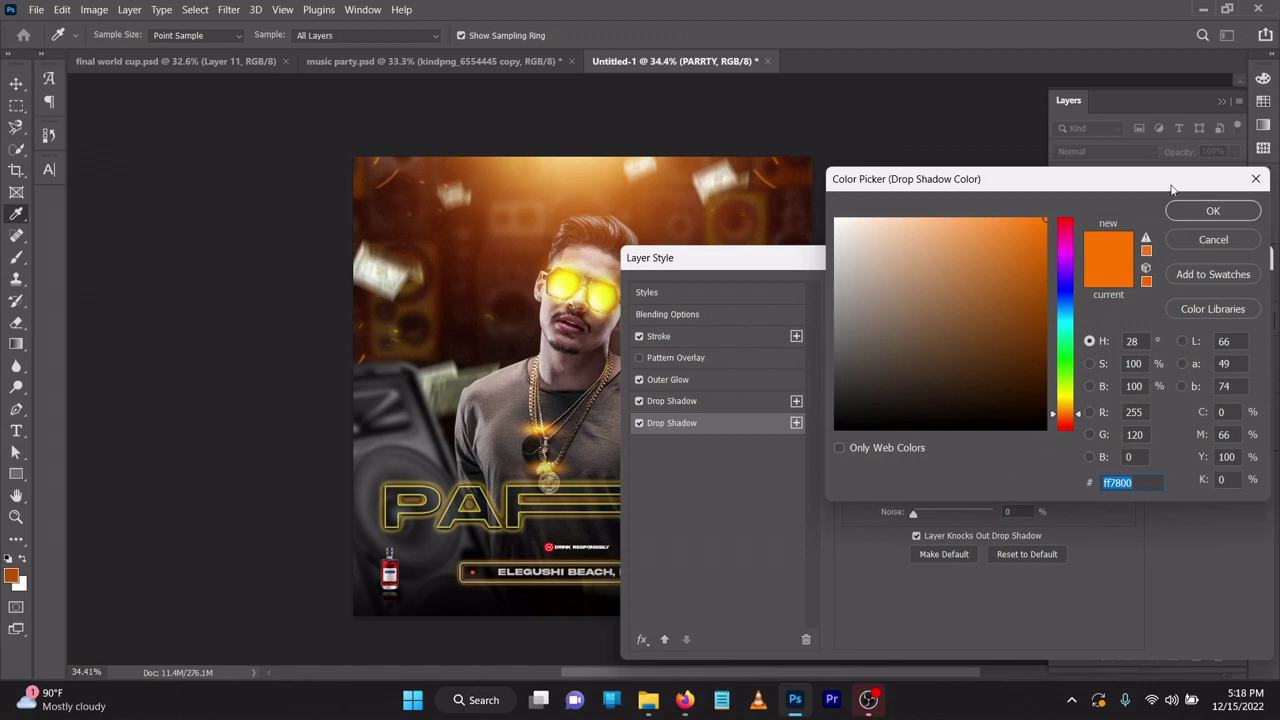
click(1190, 211)
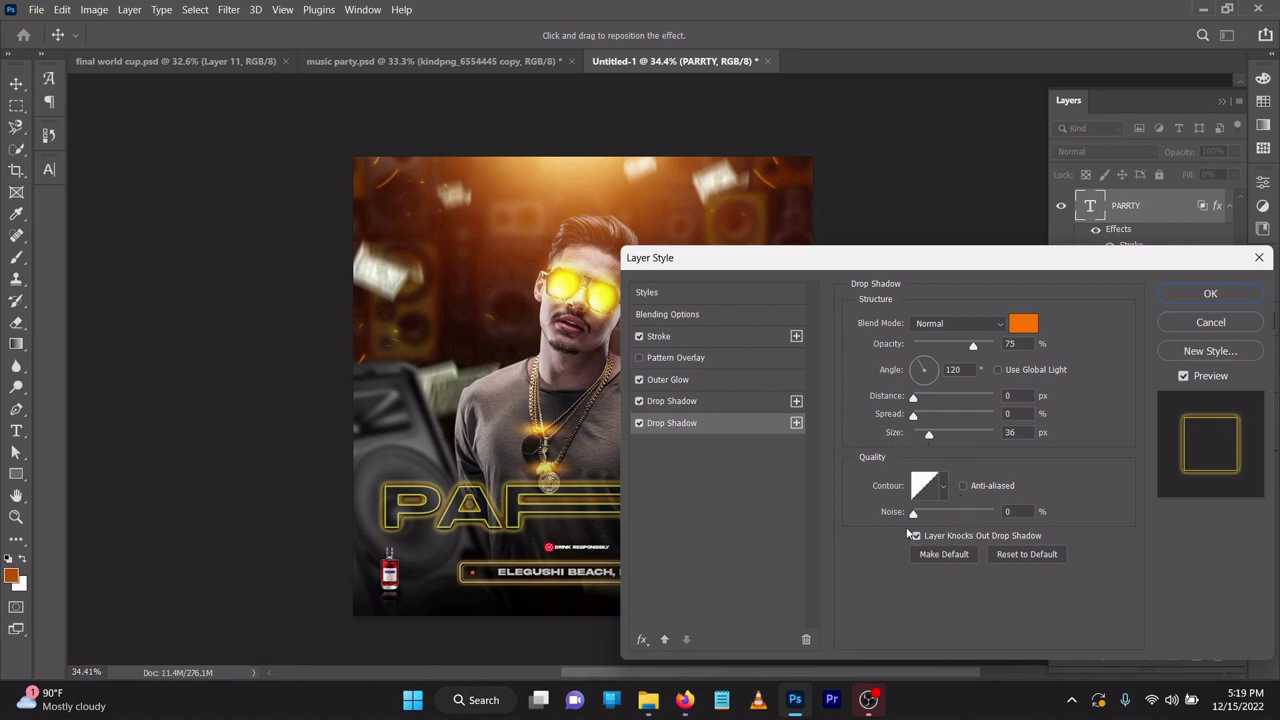
click(1203, 297)
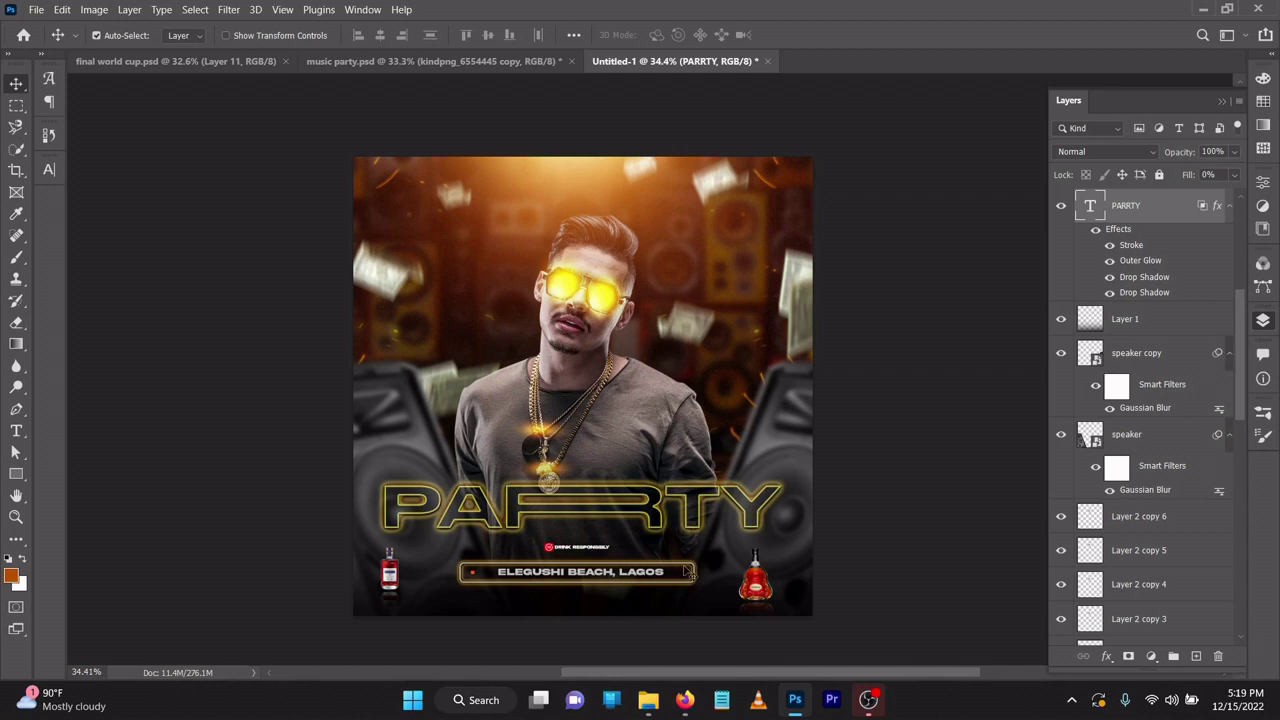
Try the 18+ Drink Responsibly label higher up, over the headline and on the man's shirt beside the pendant
click(688, 571)
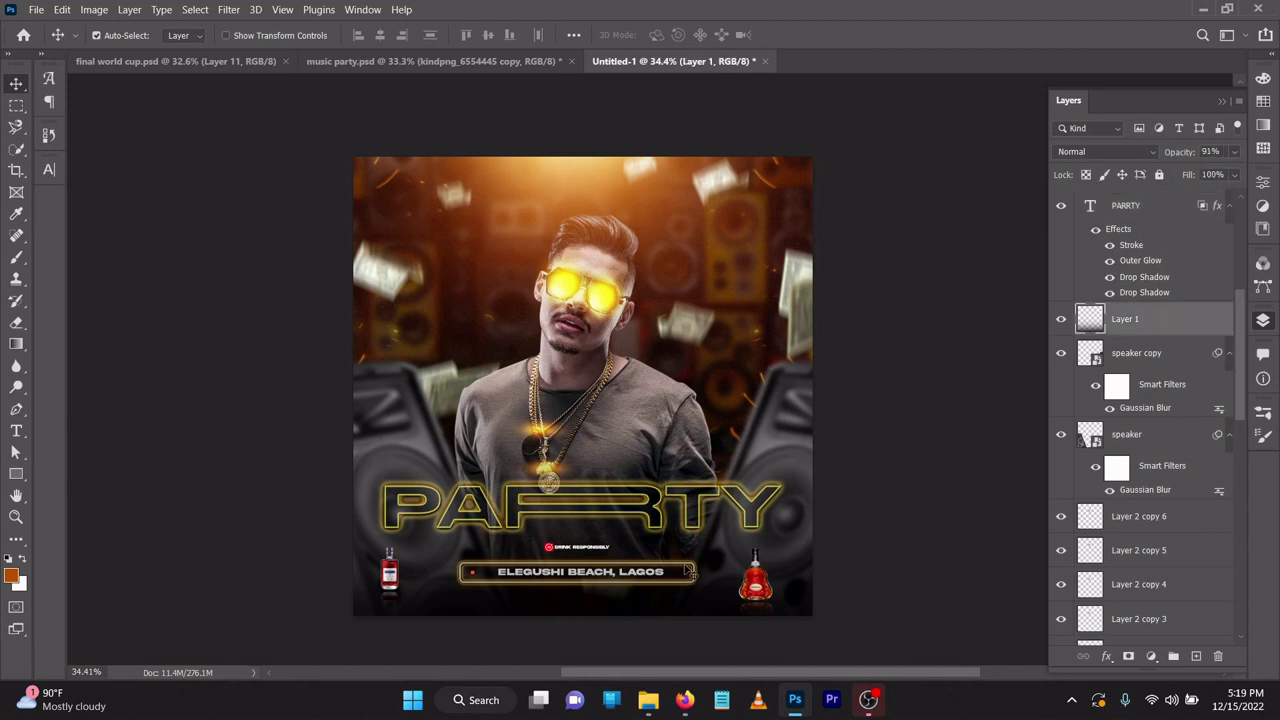
click(688, 571)
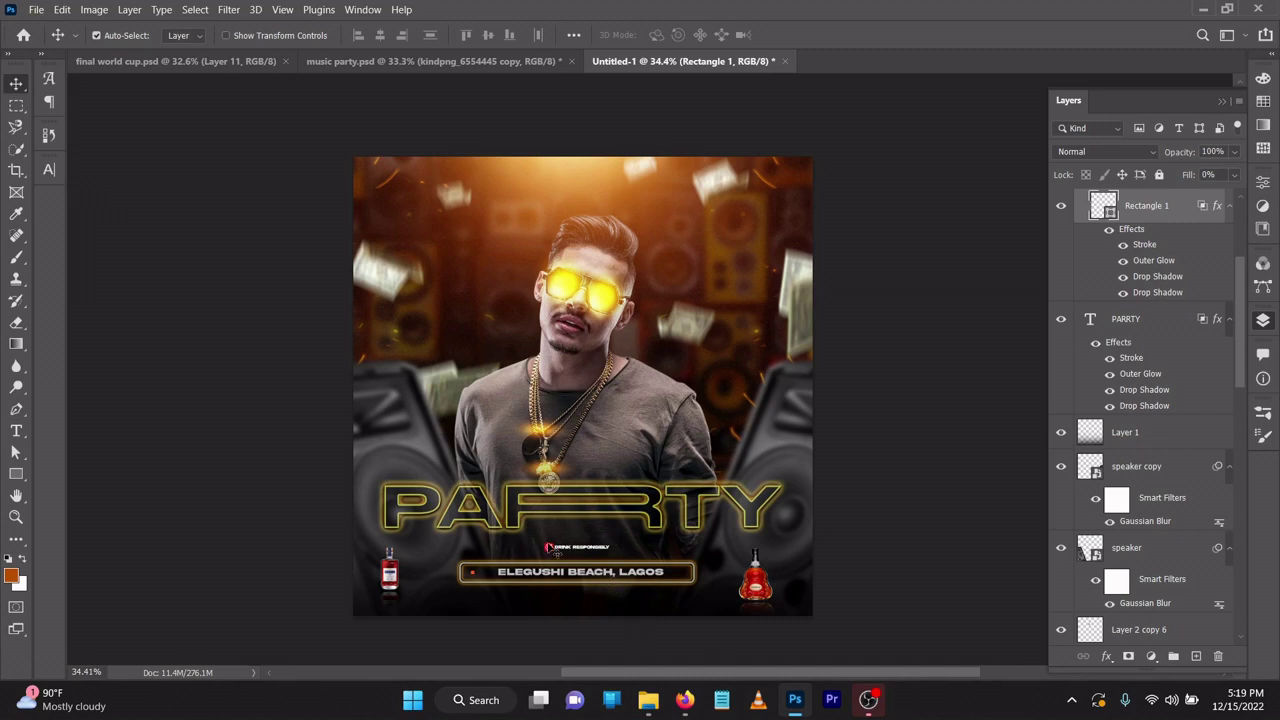
drag(550, 556, 566, 497)
scroll(566, 497, up, 6)
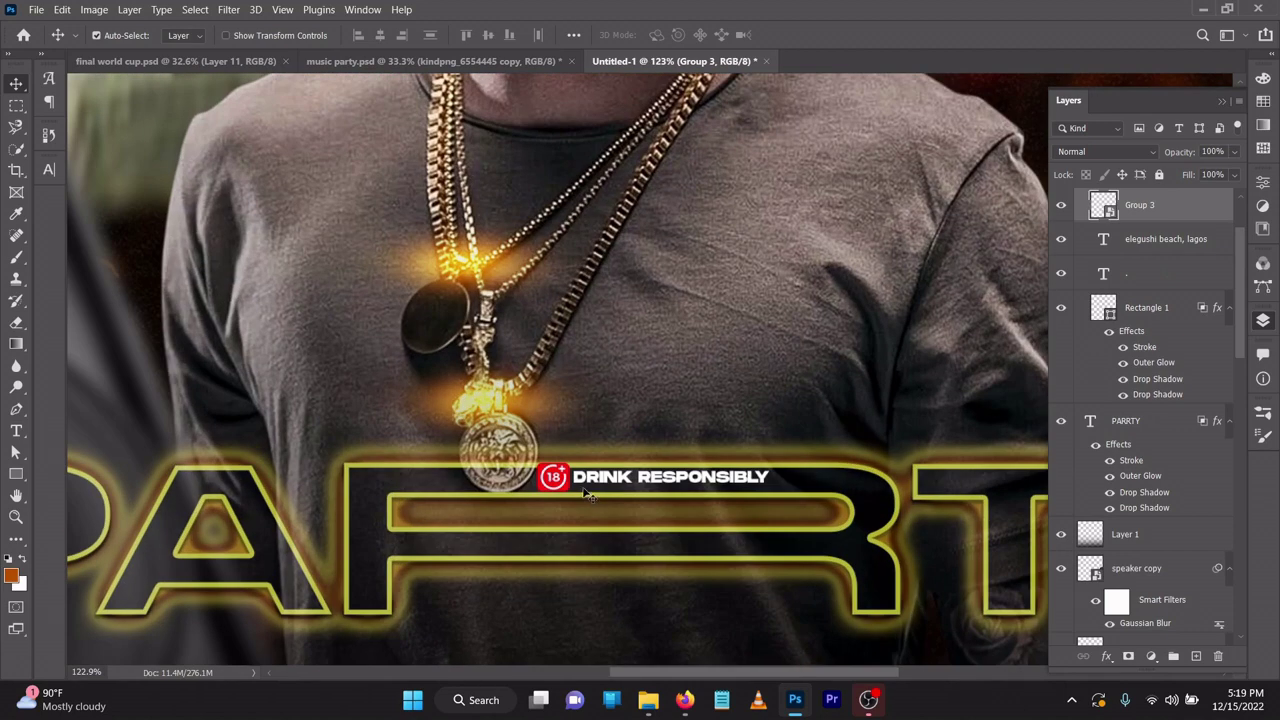
drag(563, 484, 598, 372)
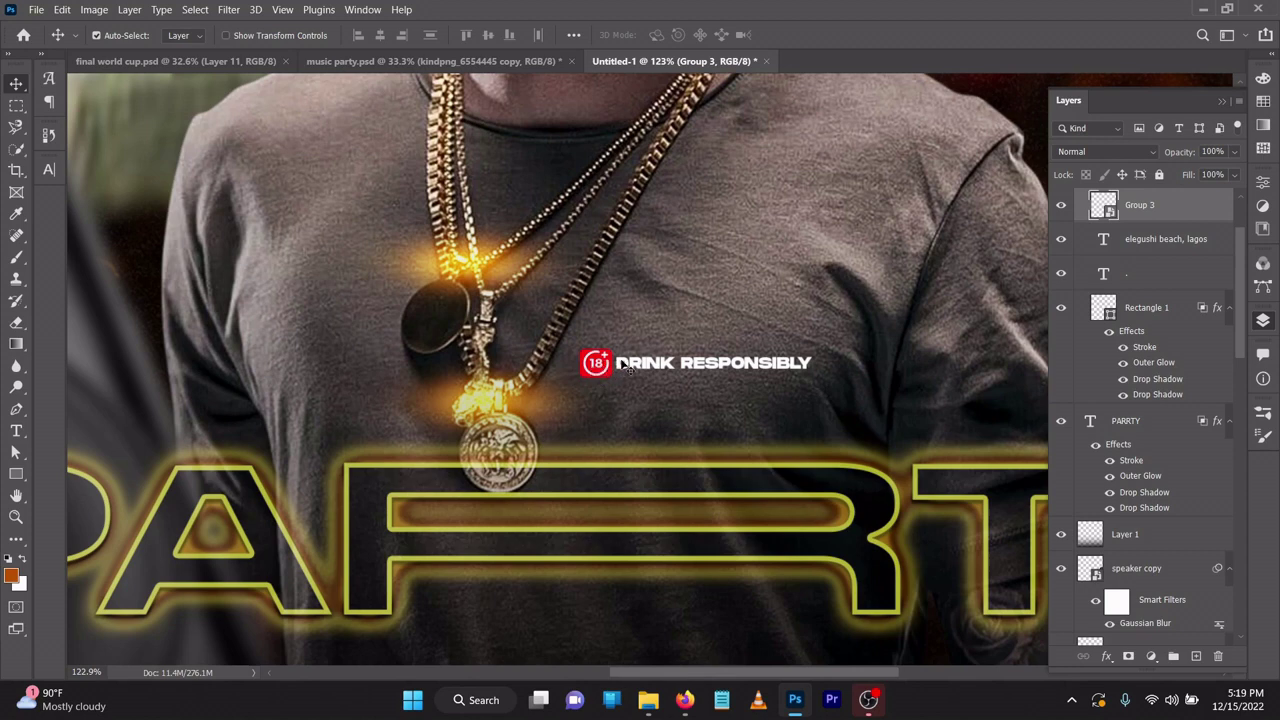
Move the 18+ Drink Responsibly label back down between the PARRTY headline and the location box, roughly centred on the flyer
drag(608, 372, 587, 641)
scroll(590, 645, down, 5)
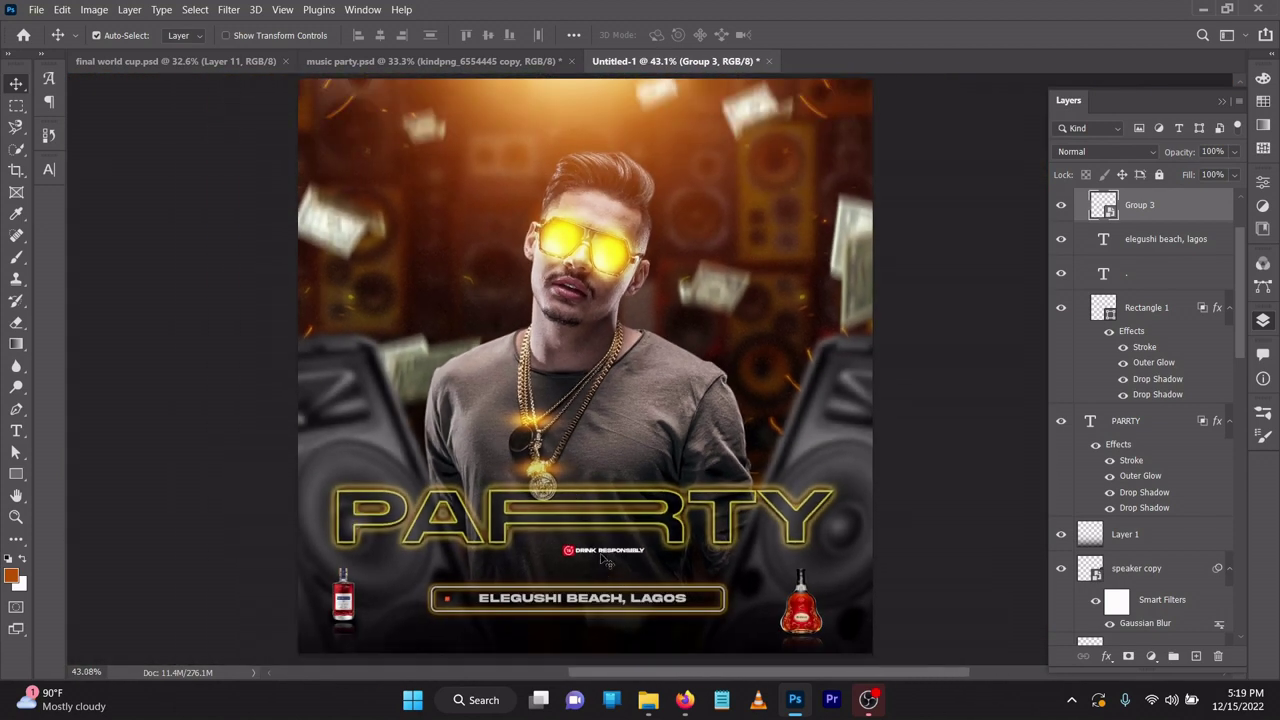
drag(606, 555, 576, 567)
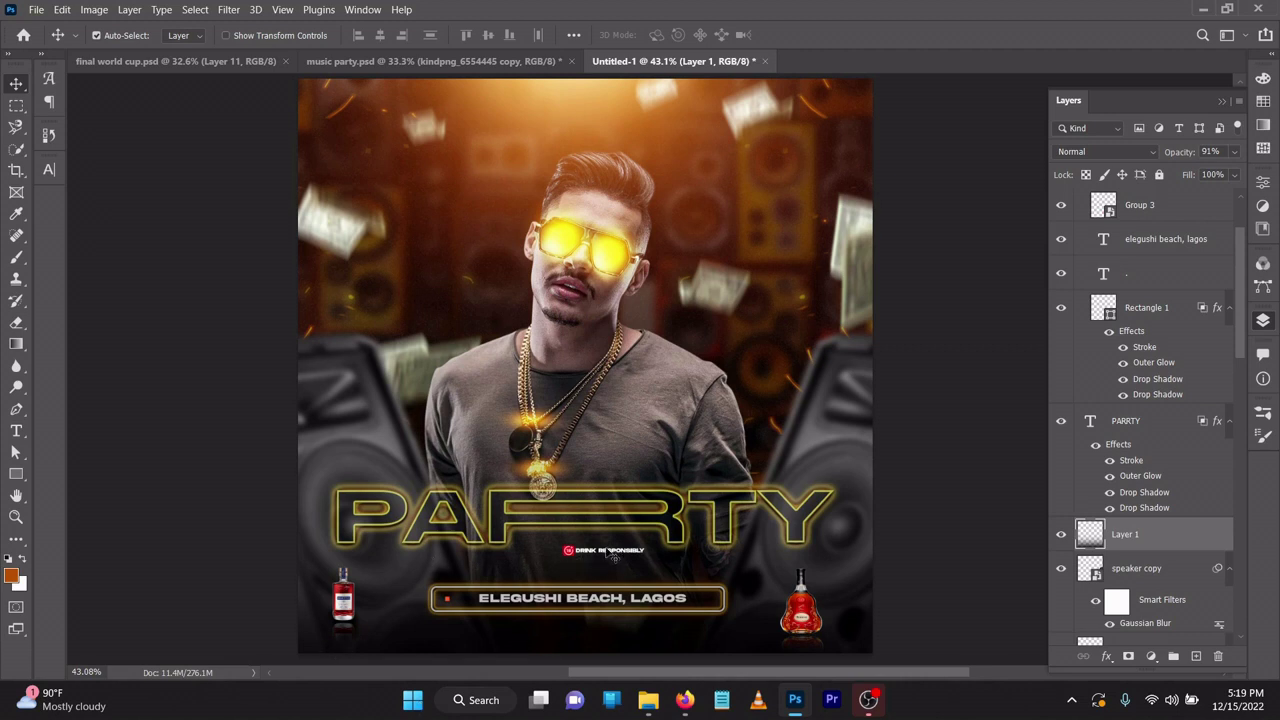
click(610, 553)
drag(610, 556, 592, 567)
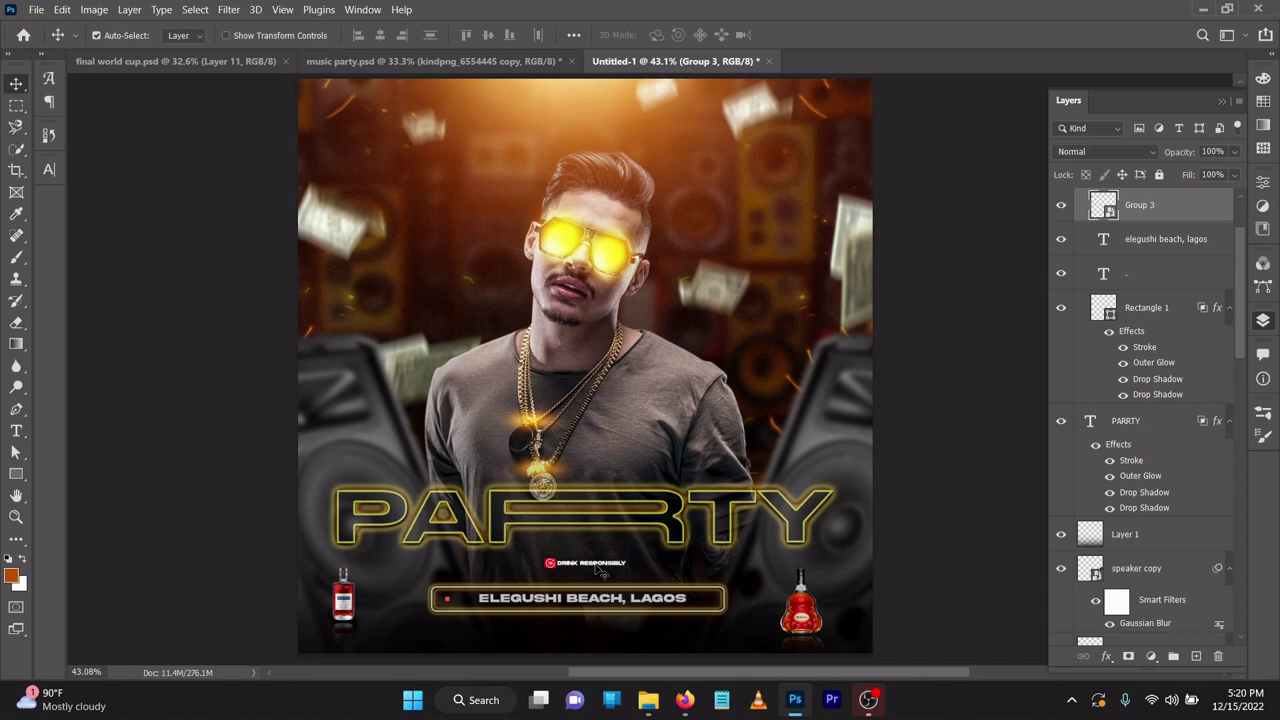